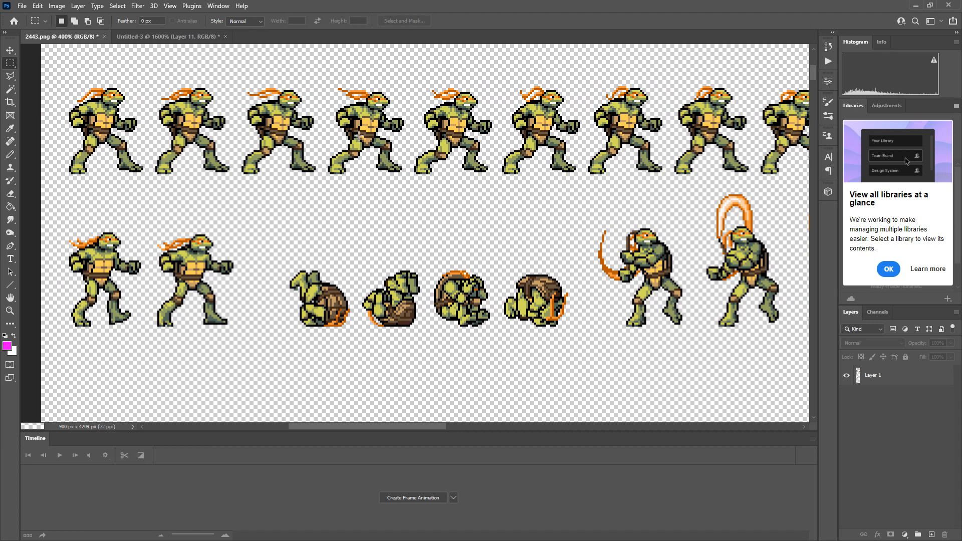
click(22, 7)
click(31, 19)
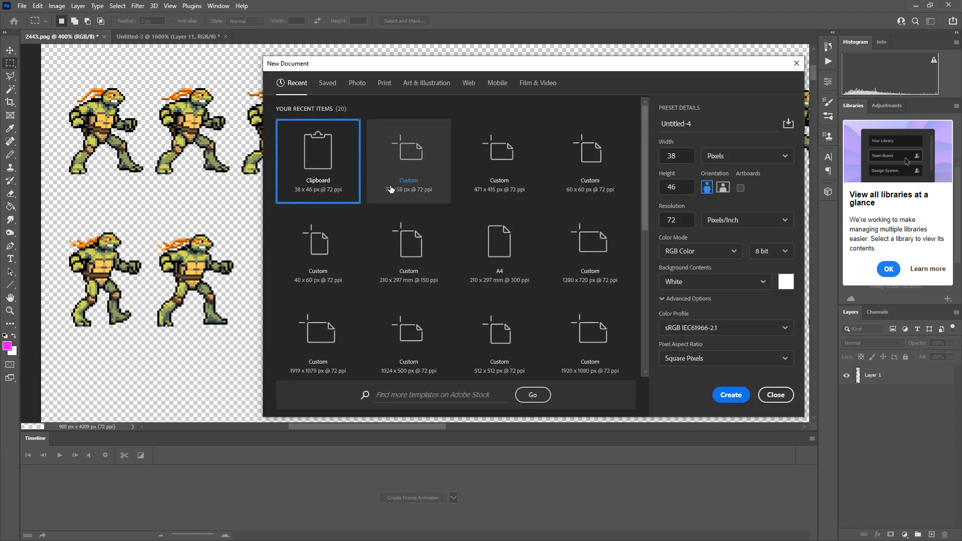
double_click(682, 156)
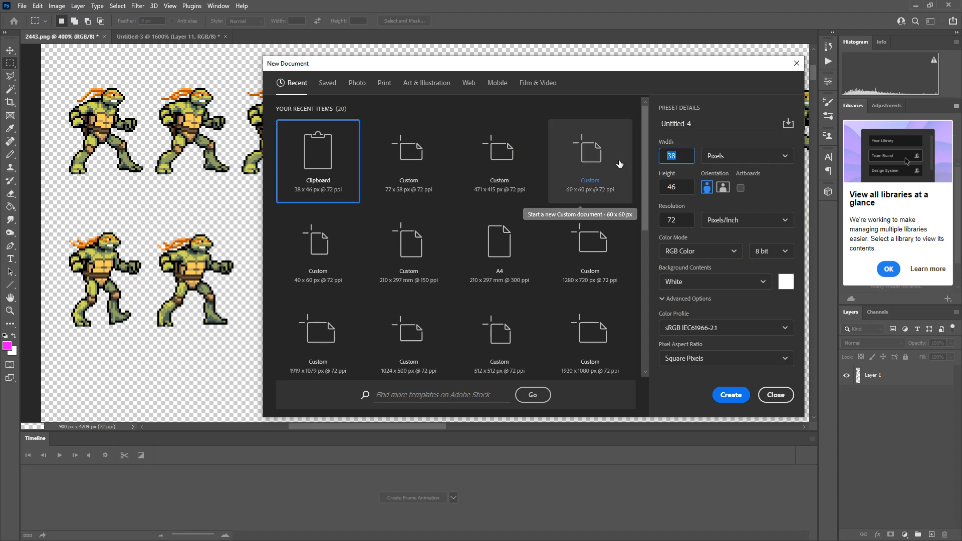
click(776, 394)
Measure the widest attack sprite in the third row with a rectangular marquee, and clear the selection.
scroll(517, 327, down, 2)
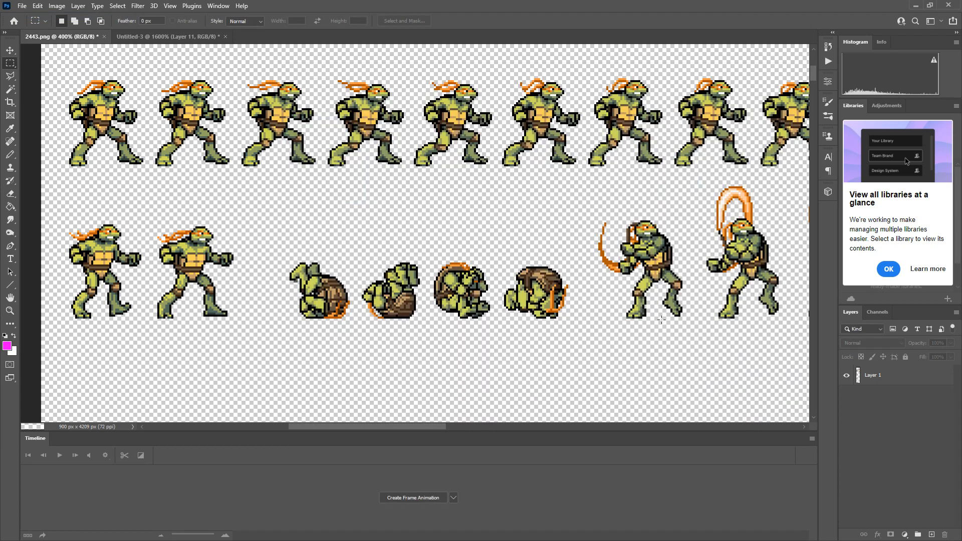
key(z)
alt+click(495, 299)
alt+click(495, 299)
alt+click(495, 299)
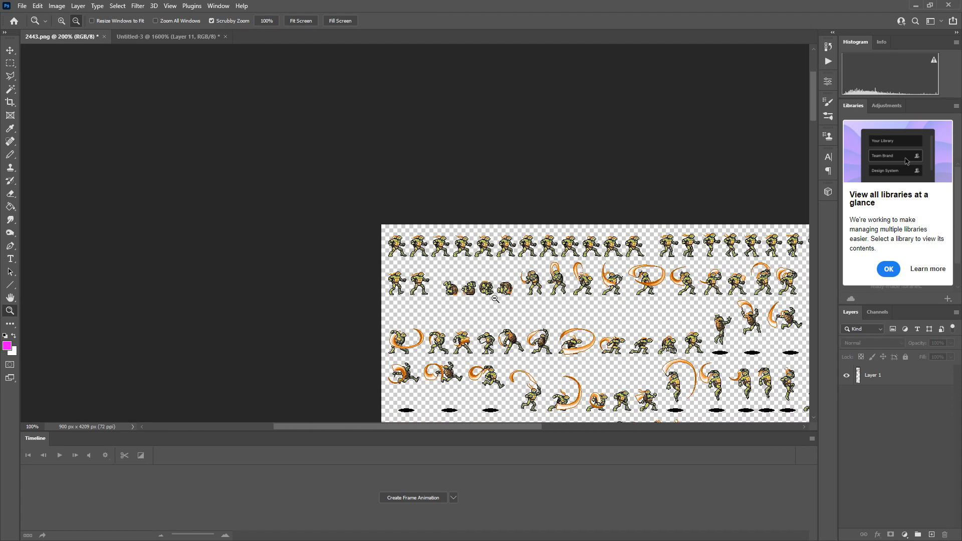
alt+click(495, 299)
click(571, 337)
click(571, 337)
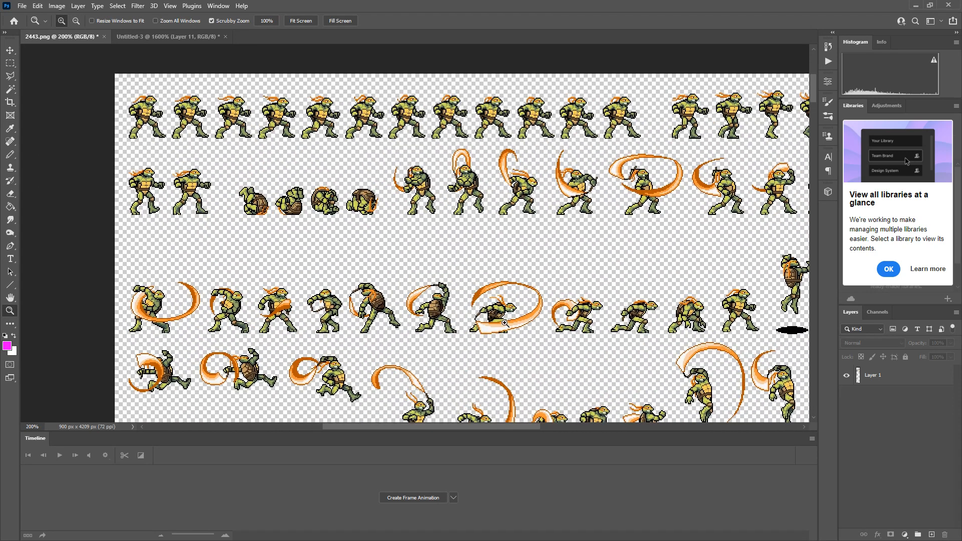
click(11, 63)
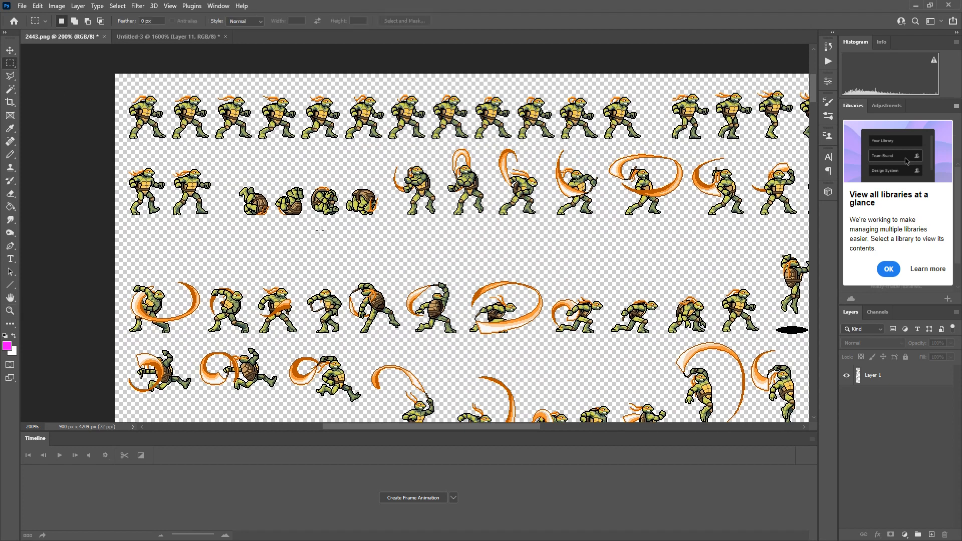
drag(460, 276, 544, 336)
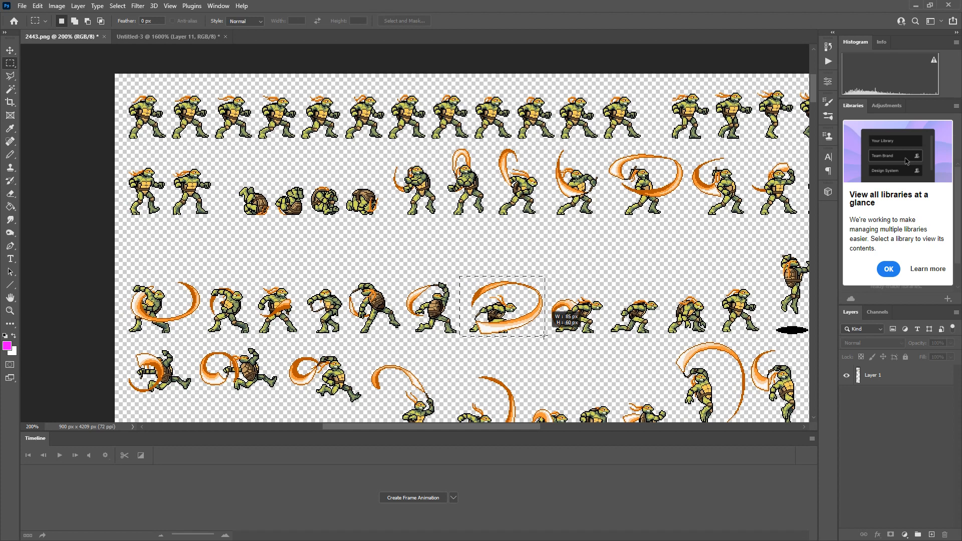
drag(545, 336, 545, 340)
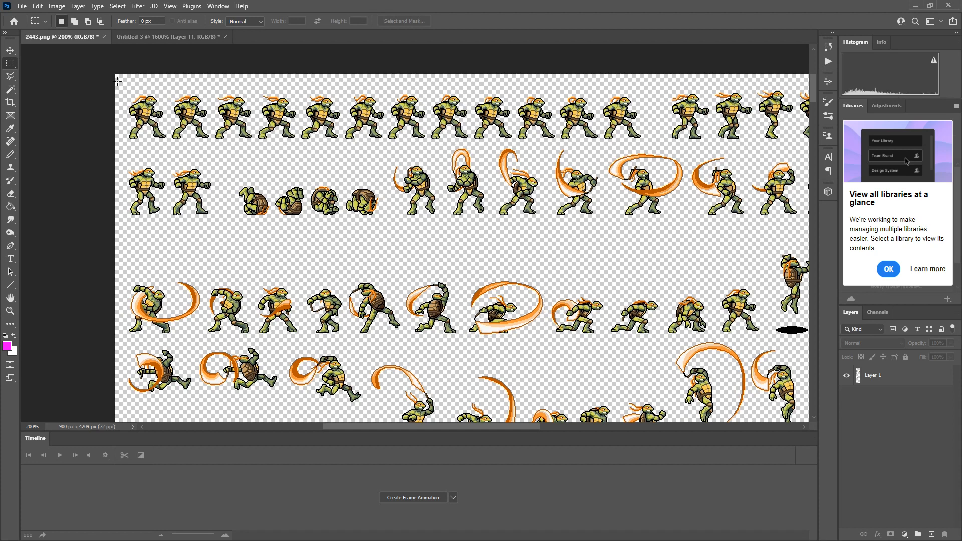
drag(117, 80, 219, 219)
key(ctrl+d)
Create a new document 60 pixels wide and 60 pixels high.
click(18, 7)
click(30, 18)
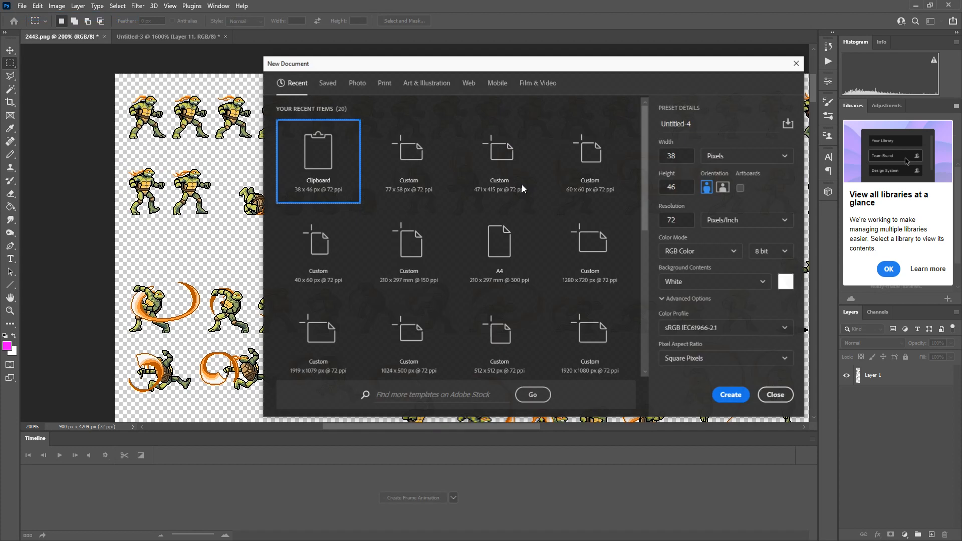
double_click(671, 156)
text(6)
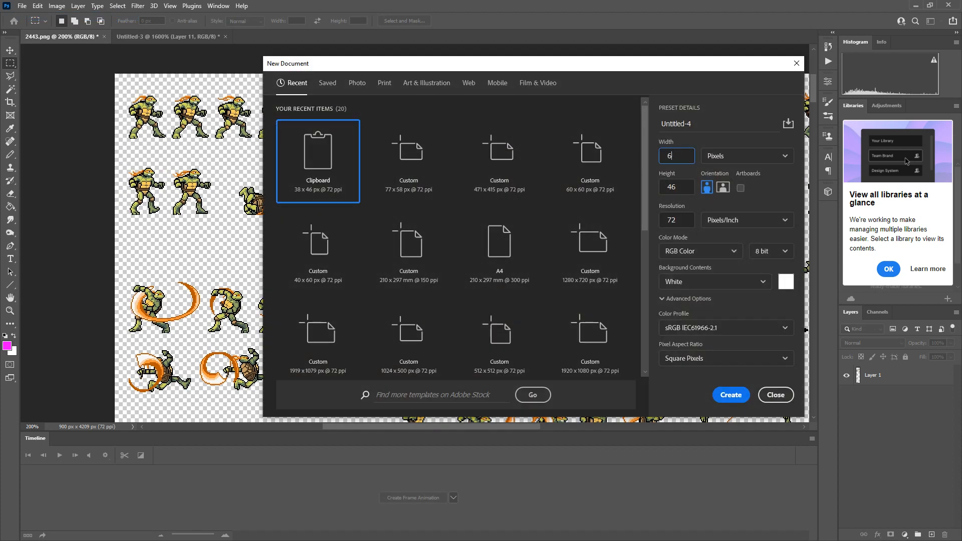
text(0)
key(Tab)
key(Tab)
text(60)
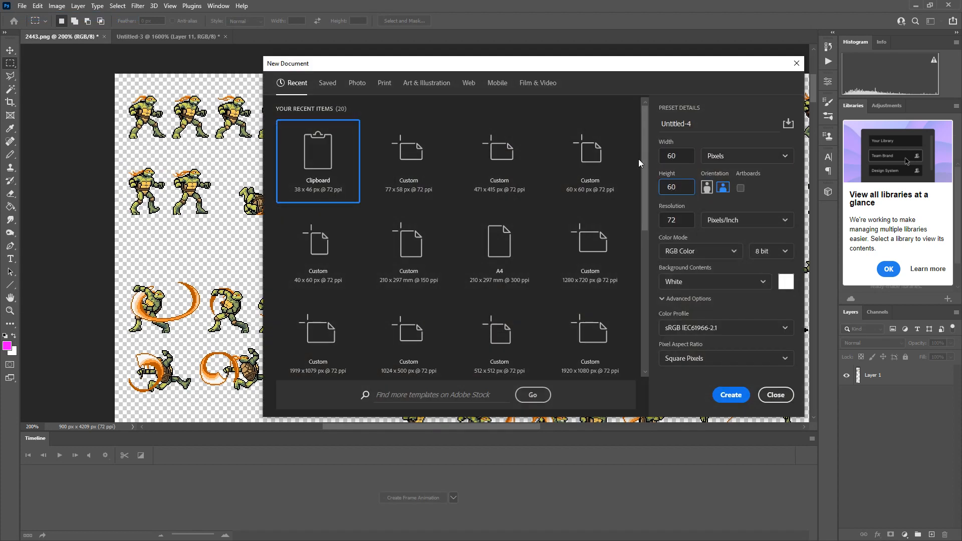
click(731, 394)
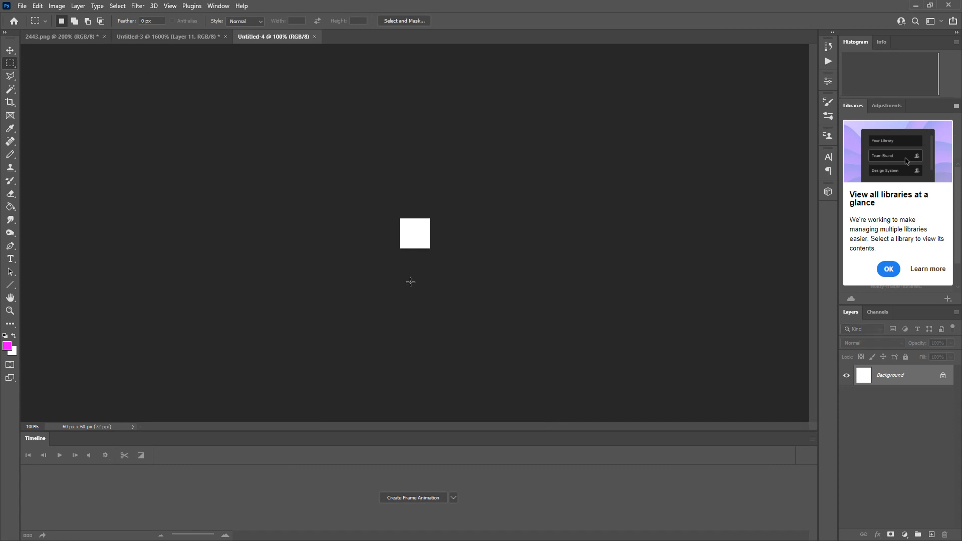
Unlock the new document's Background layer so it becomes a regular layer.
key(z)
drag(407, 234, 408, 234)
click(665, 388)
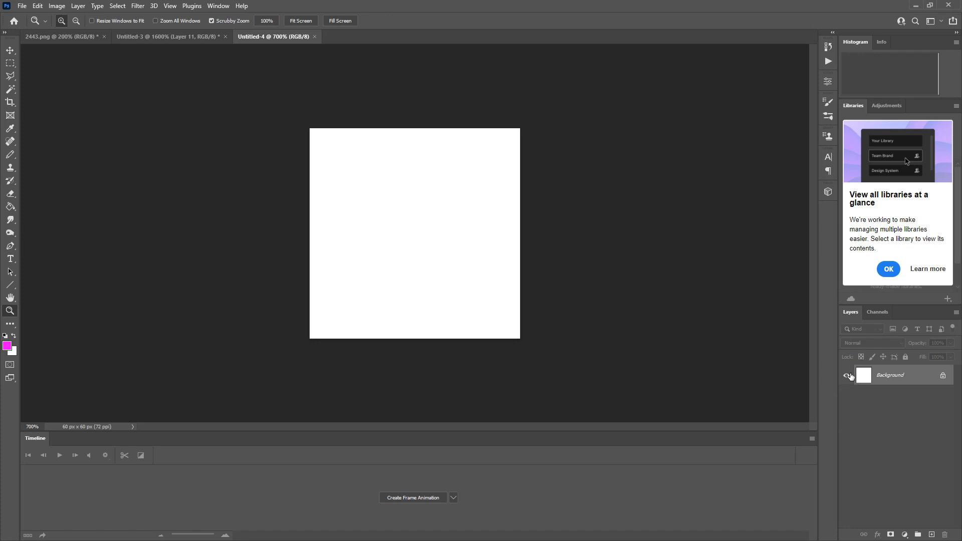
click(942, 376)
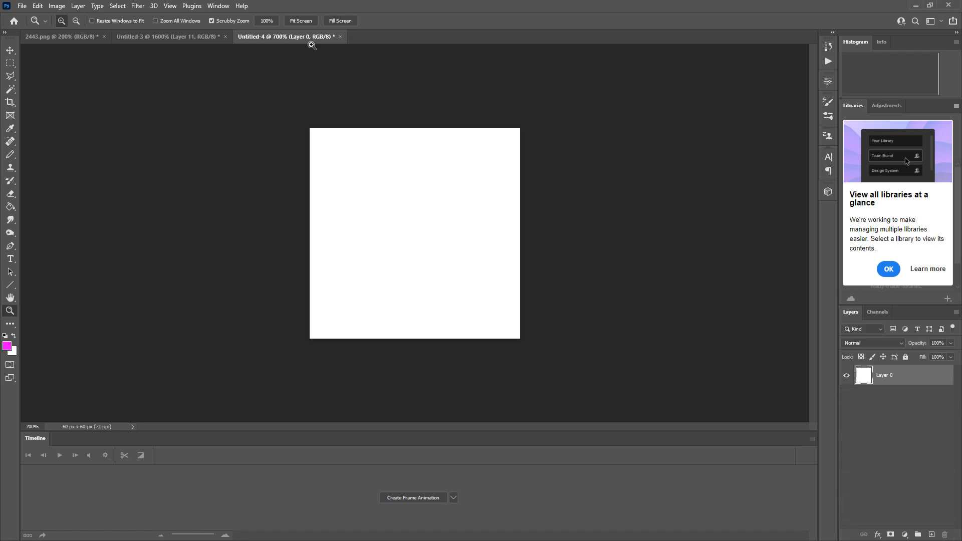
Select and copy the first turtle sprite in the top row of 2443.png with a rectangular marquee.
click(58, 37)
scroll(211, 290, up, 1)
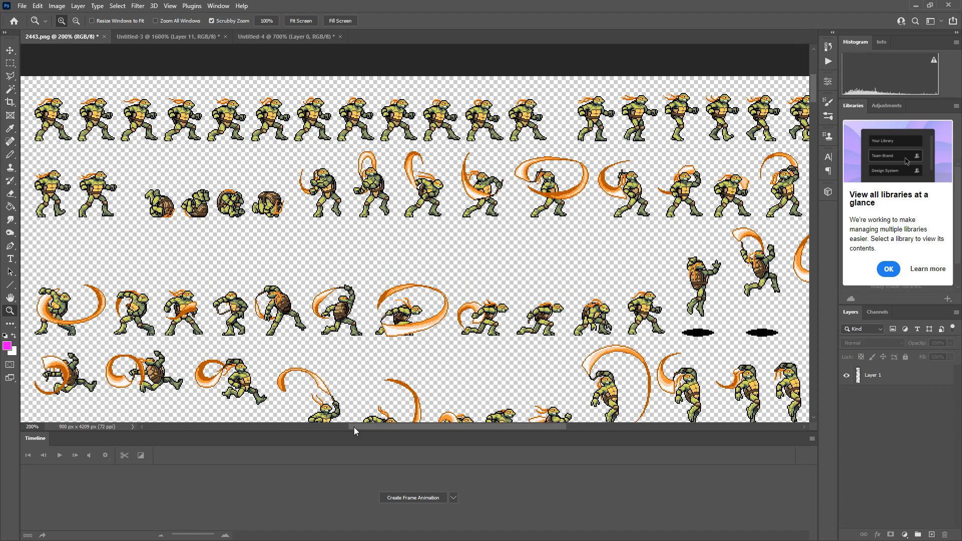
drag(354, 428, 249, 429)
click(431, 121)
click(430, 120)
click(431, 121)
click(431, 120)
click(431, 121)
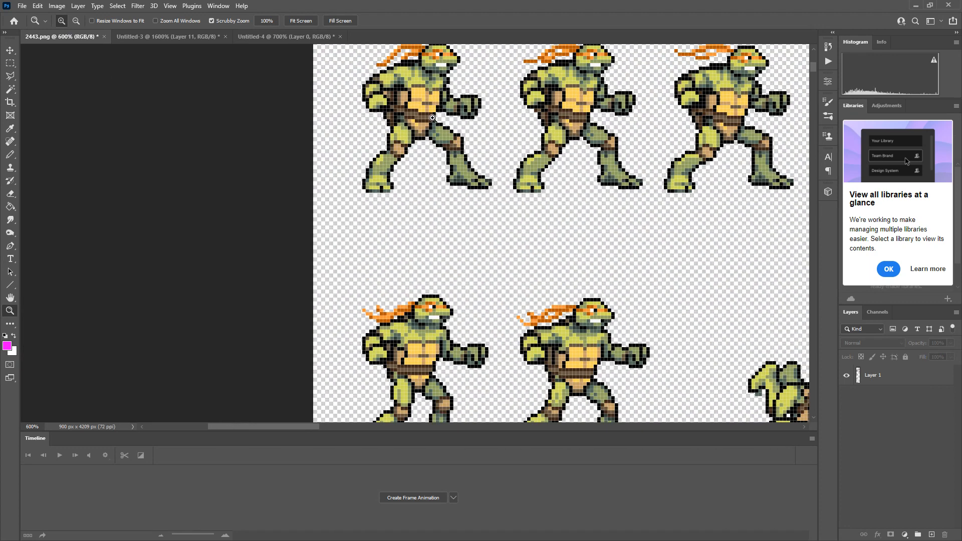
click(430, 121)
scroll(431, 121, up, 5)
click(10, 64)
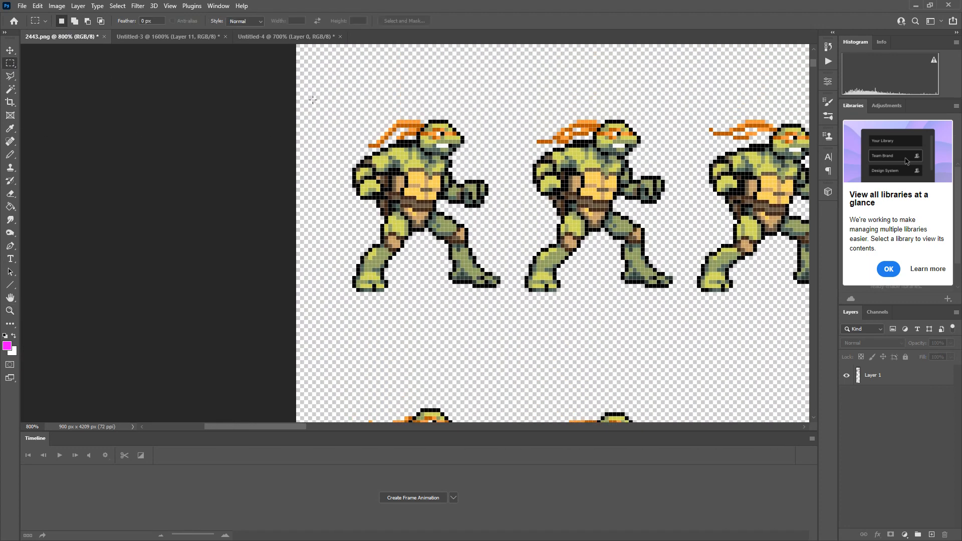
drag(333, 92, 508, 303)
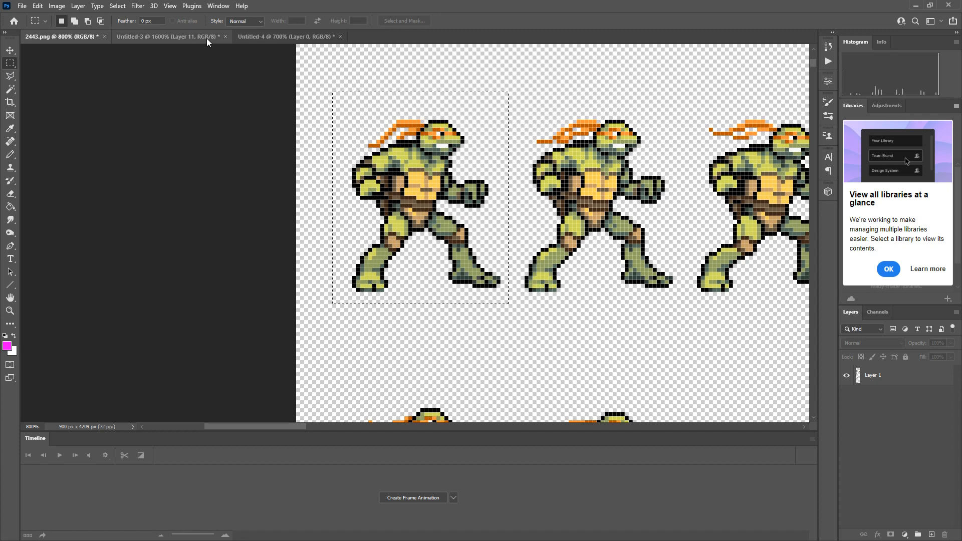
Paste the copied turtle sprite into the Untitled-4 document.
click(206, 38)
click(283, 37)
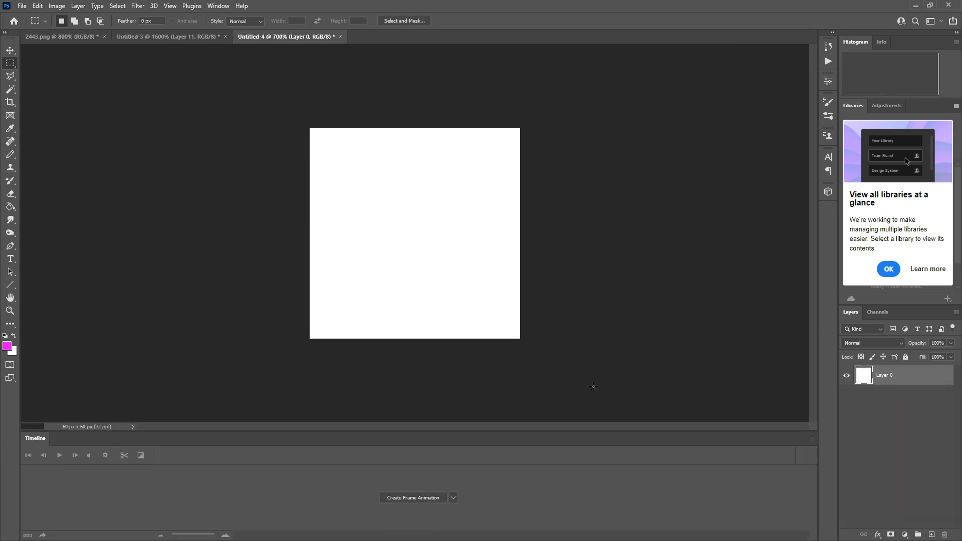
key(ctrl+v)
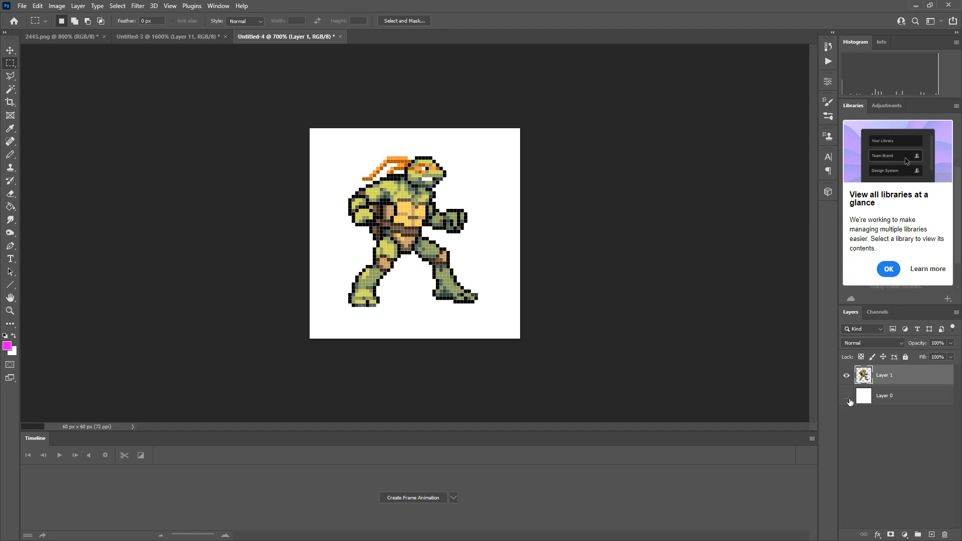
Hide the white Layer 0 and move the turtle sprite slightly right and down, close to the canvas's lower edge.
click(848, 399)
click(892, 404)
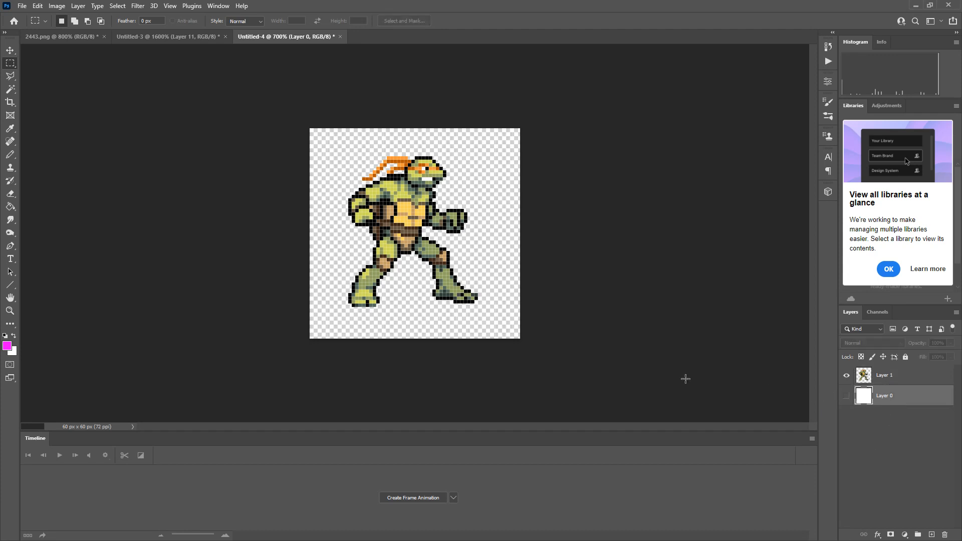
click(10, 50)
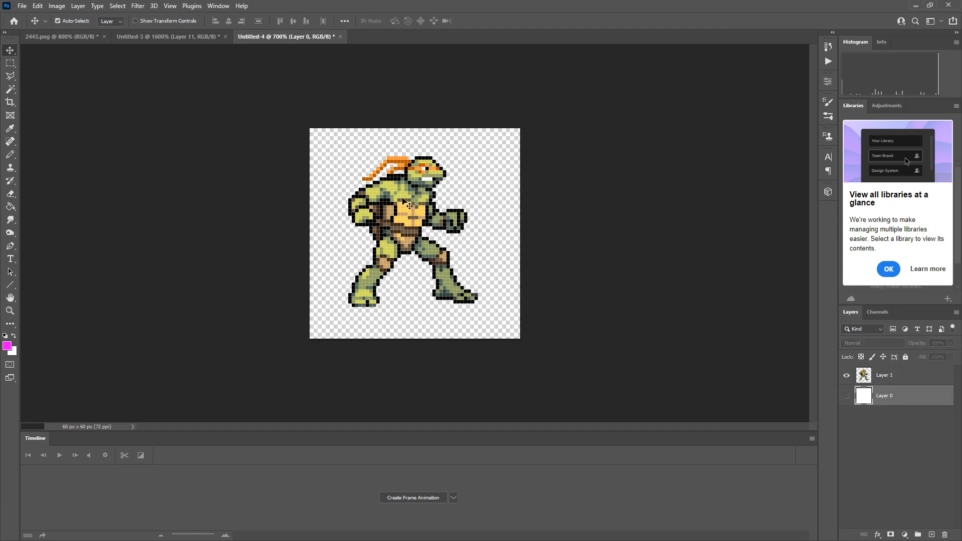
drag(413, 212, 425, 230)
Add a new empty layer beneath the turtle sprite's layer for drawing pencil guides.
key(z)
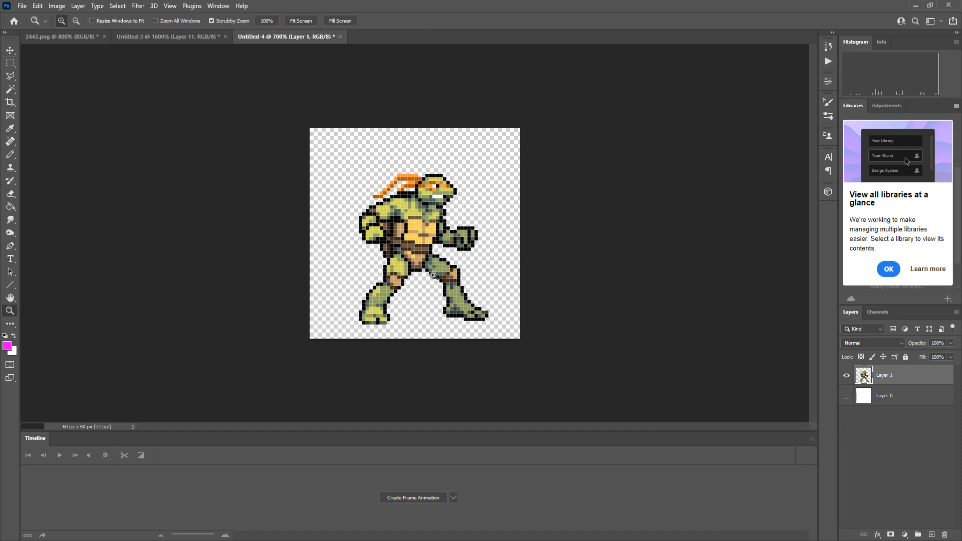
drag(434, 306, 577, 320)
scroll(578, 321, down, 2)
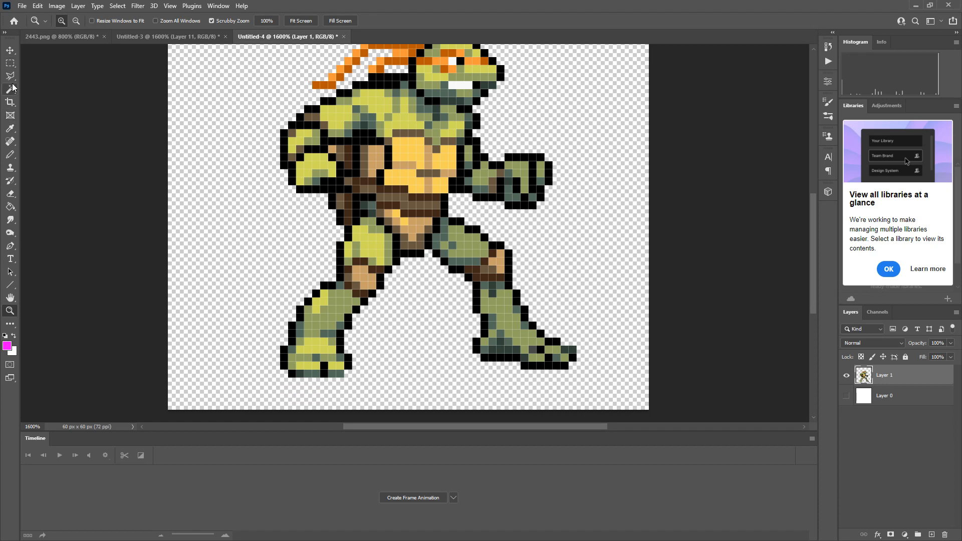
click(12, 156)
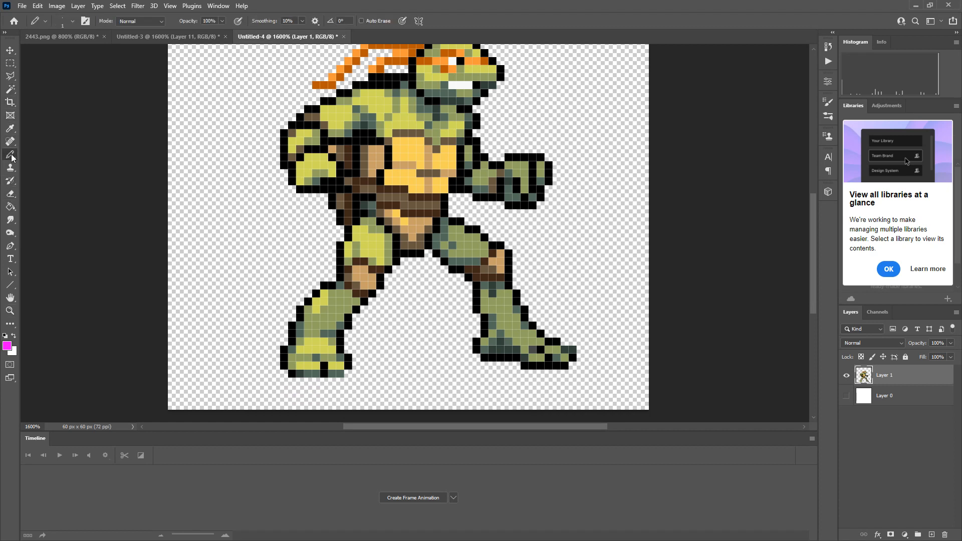
ctrl+click(932, 534)
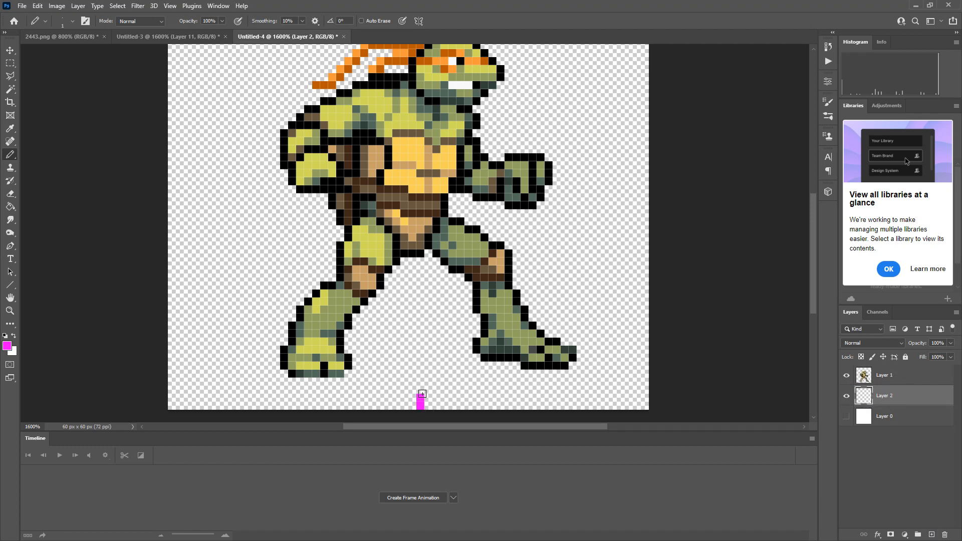
Pencil a staggered column of single magenta pixels upward from the canvas's lower edge, between the turtle's feet.
click(421, 384)
key(ctrl+z)
key(ctrl+z)
key(ctrl+z)
click(428, 397)
click(422, 389)
key(ctrl+z)
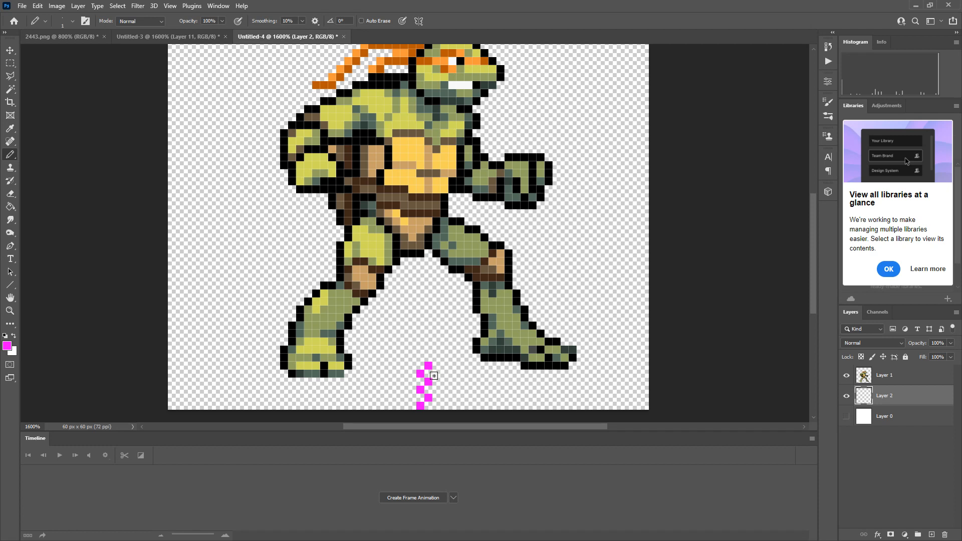
scroll(422, 306, up, 4)
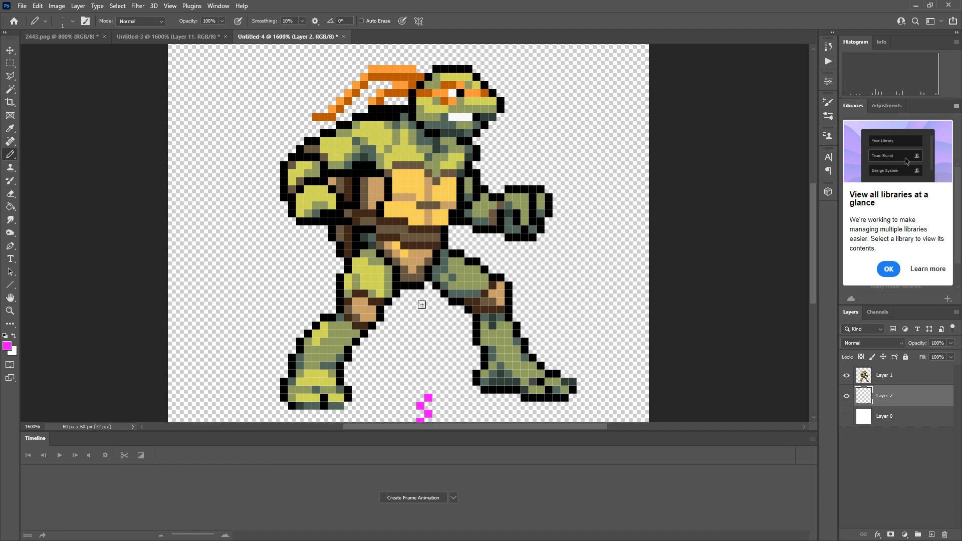
Pencil a one-pixel magenta ground line across the full canvas width at the level of the turtle's feet.
scroll(422, 304, down, 7)
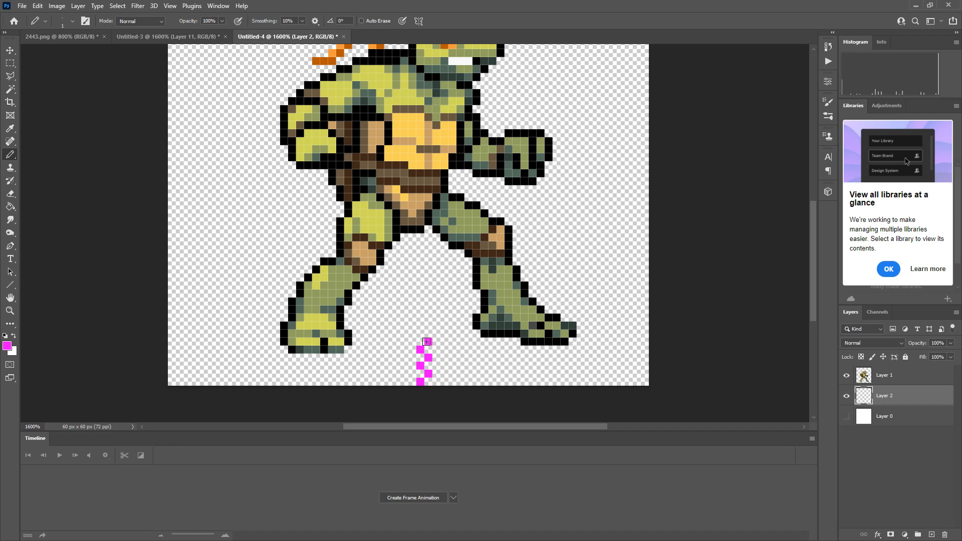
drag(369, 342, 678, 338)
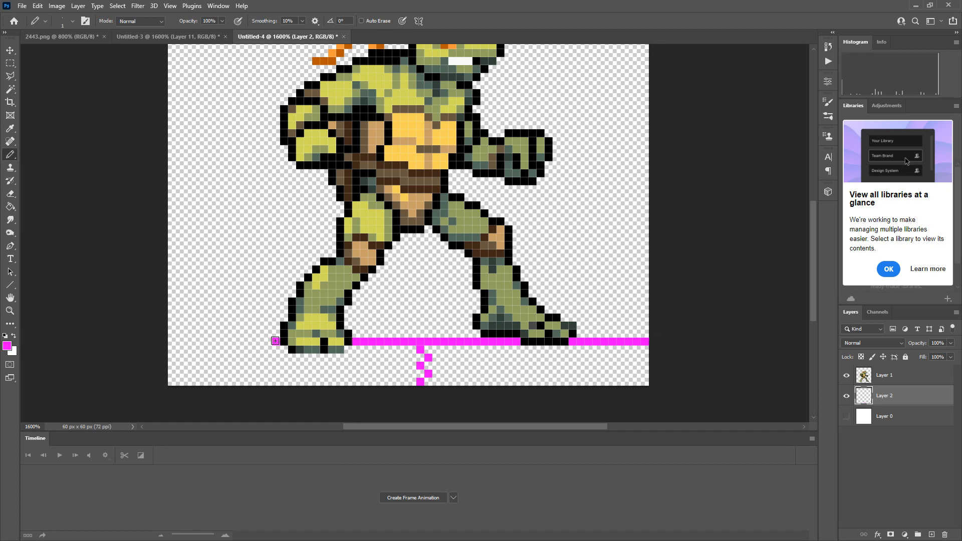
drag(275, 341, 167, 339)
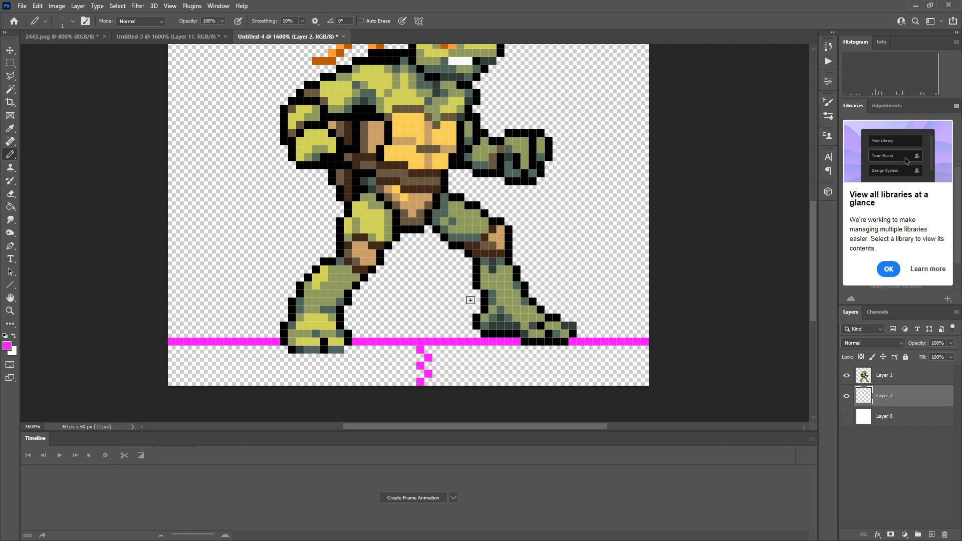
scroll(470, 299, up, 3)
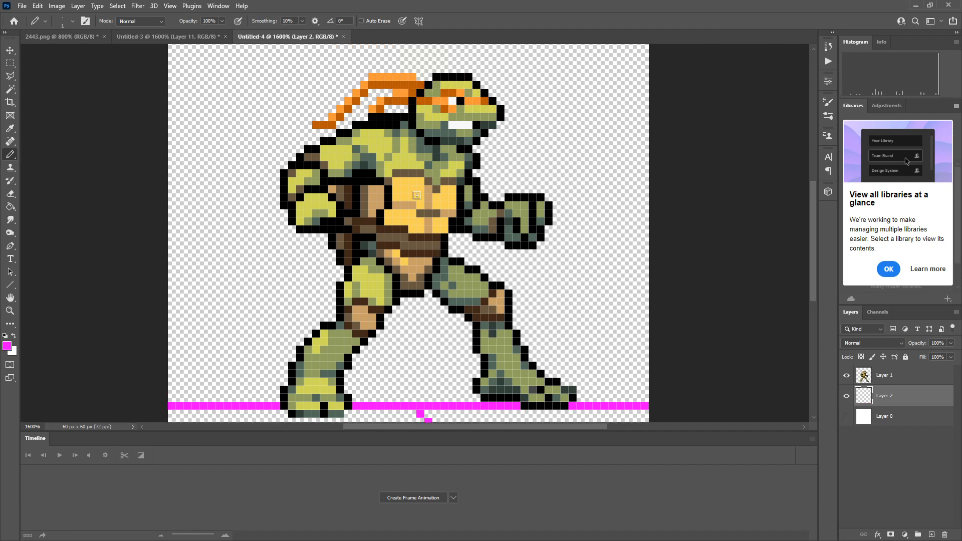
scroll(494, 295, down, 3)
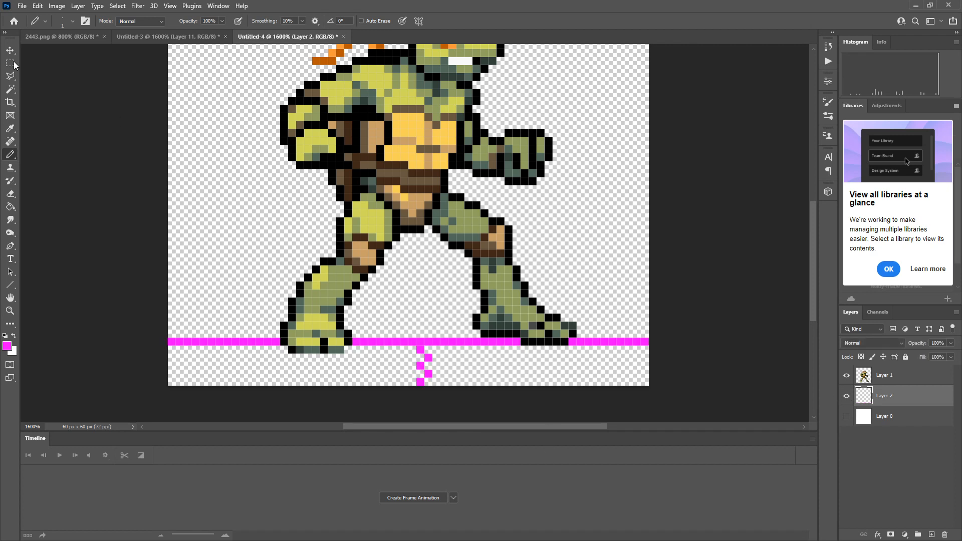
Copy the second turtle sprite from 2443.png and paste it as a new layer above Layer 1 in Untitled-4.
click(70, 36)
key(m)
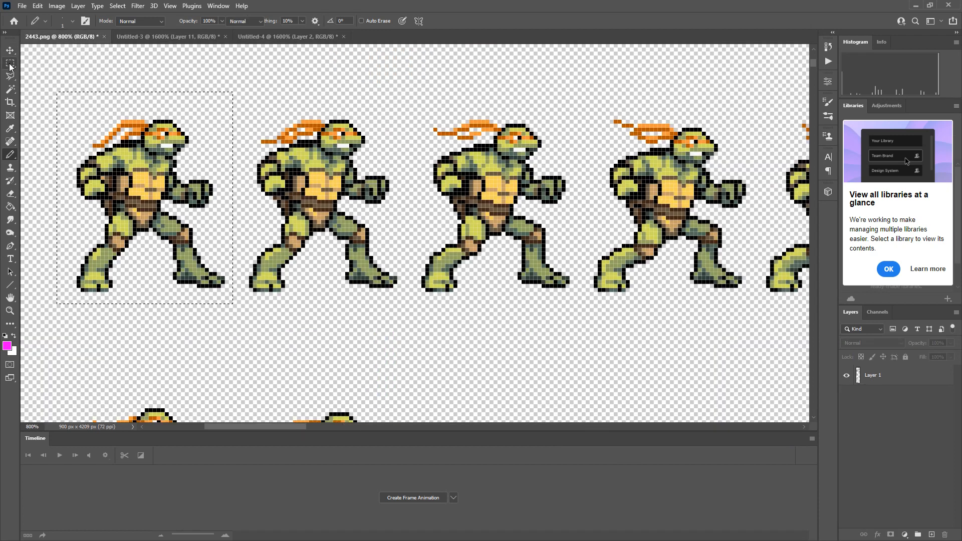
key(ctrl+d)
drag(242, 105, 401, 295)
click(167, 36)
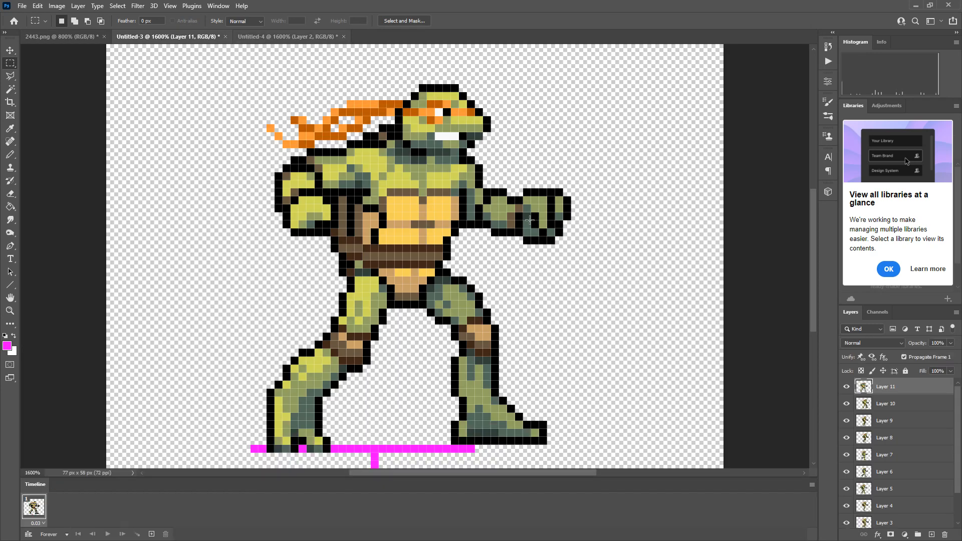
click(270, 34)
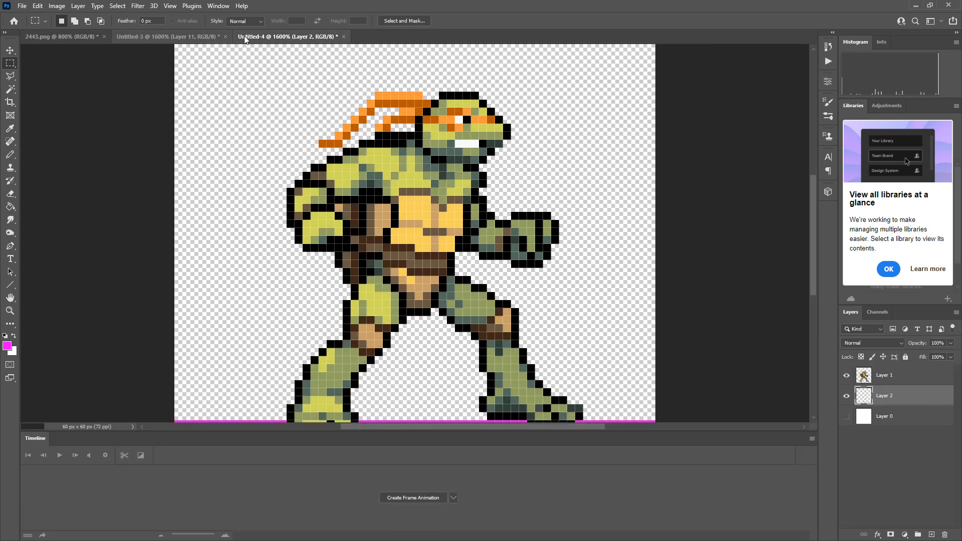
click(884, 374)
key(ctrl+v)
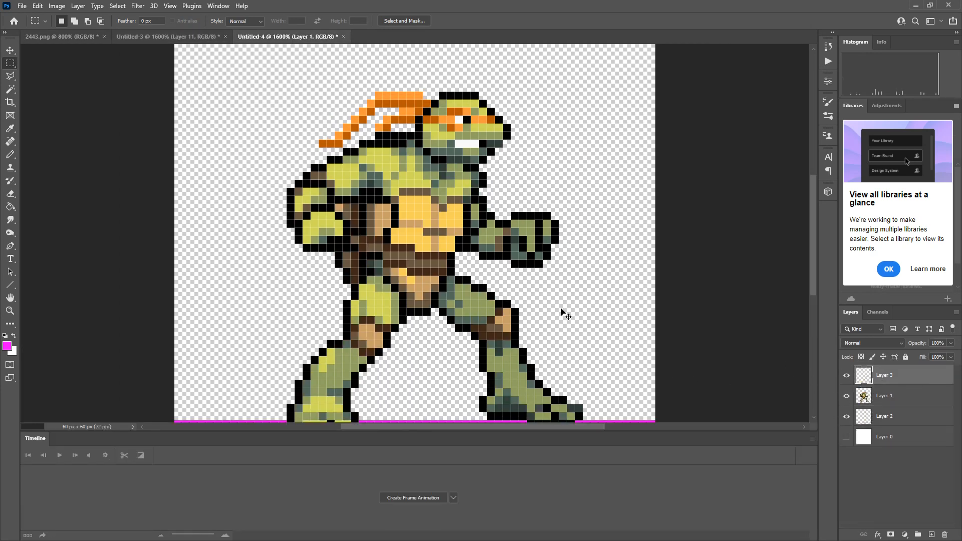
Move the pasted turtle sprite so its feet line up with the first sprite's feet on the magenta ground line.
click(10, 50)
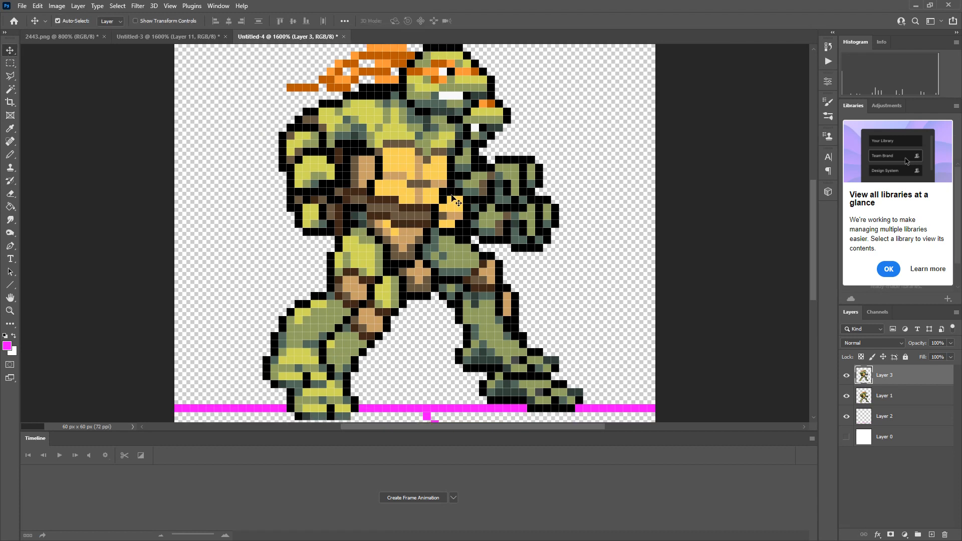
drag(429, 195, 446, 227)
scroll(507, 340, down, 1)
scroll(507, 339, down, 3)
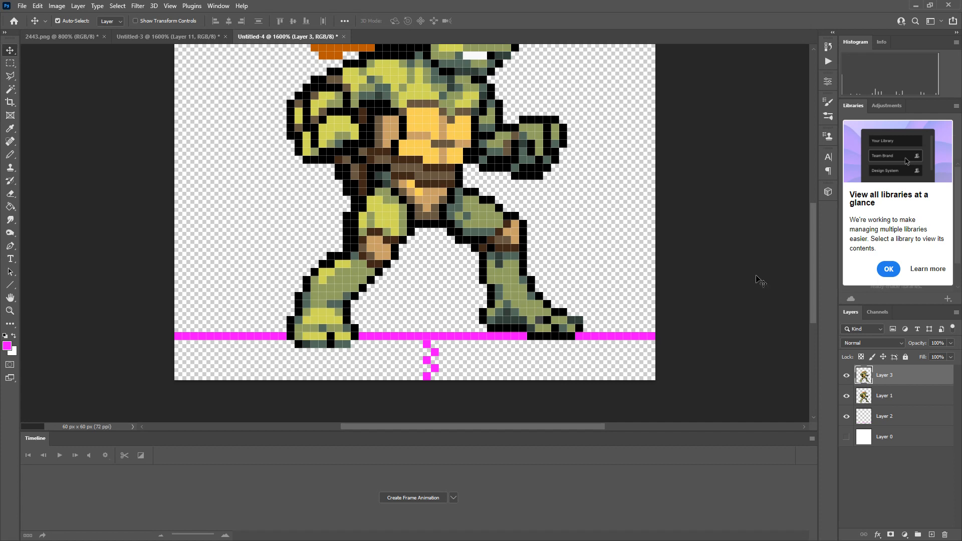
Examine the layer stack and magenta guides in Untitled-3 as a reference for Untitled-4.
click(184, 37)
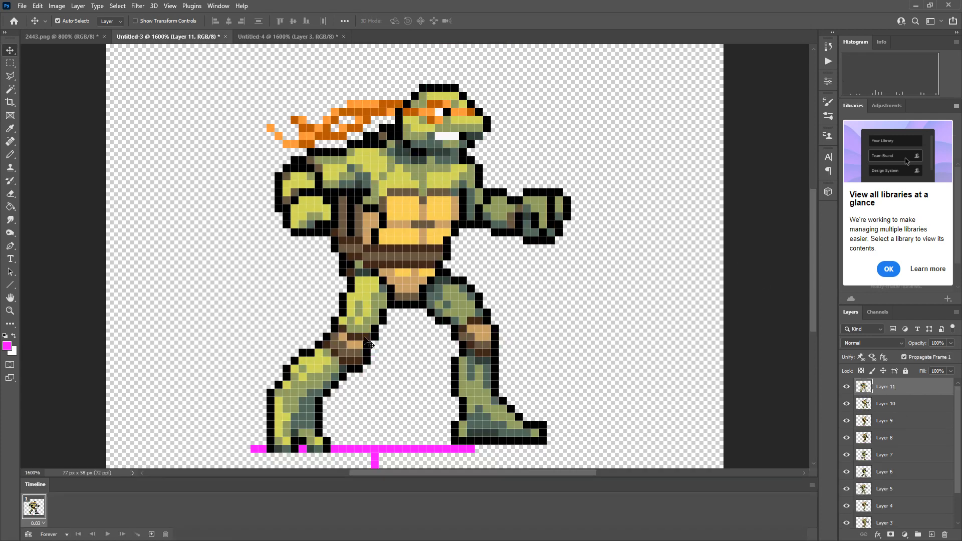
scroll(884, 430, down, 2)
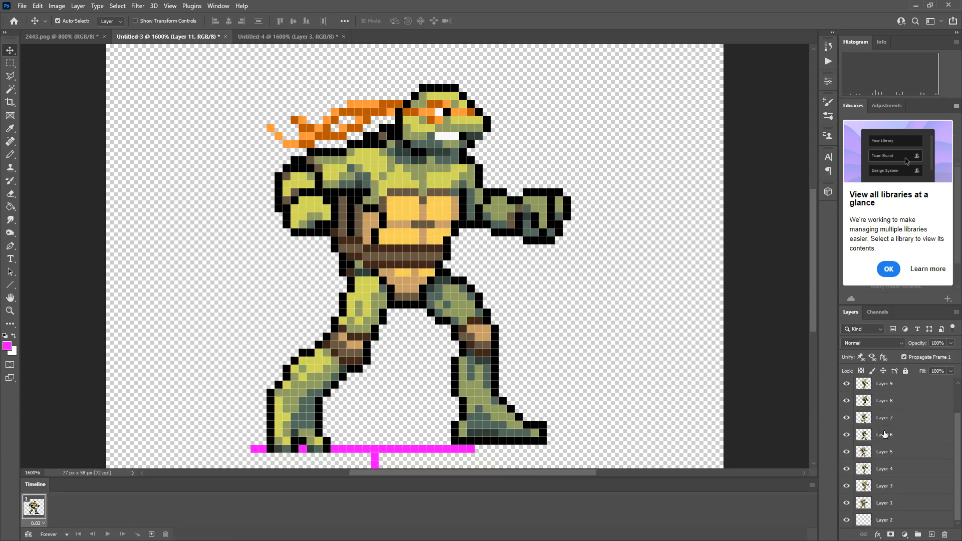
scroll(884, 435, up, 1)
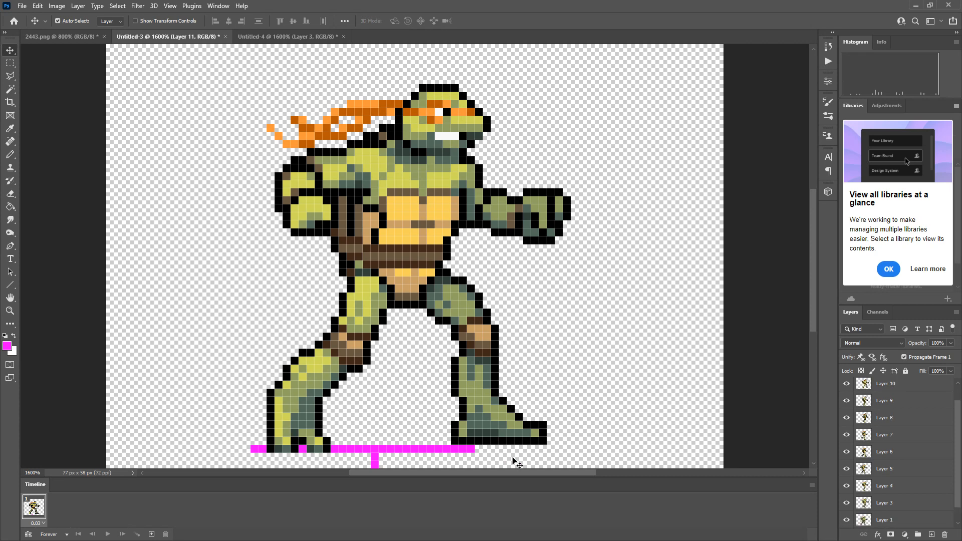
scroll(514, 456, down, 5)
scroll(514, 455, up, 4)
scroll(410, 425, down, 2)
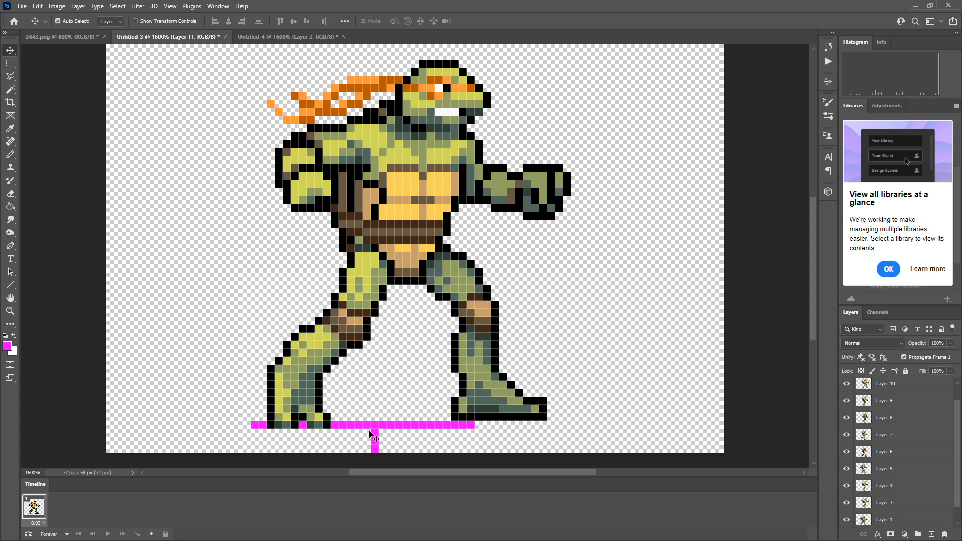
click(261, 37)
scroll(493, 310, down, 2)
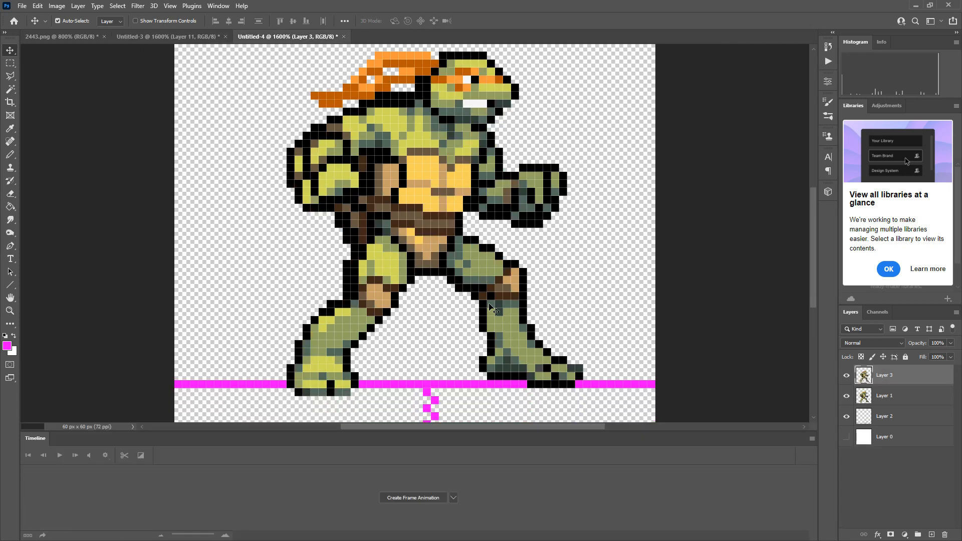
Duplicate Layers 4 through 11 from Untitled-3 into the Untitled-4 document.
click(171, 37)
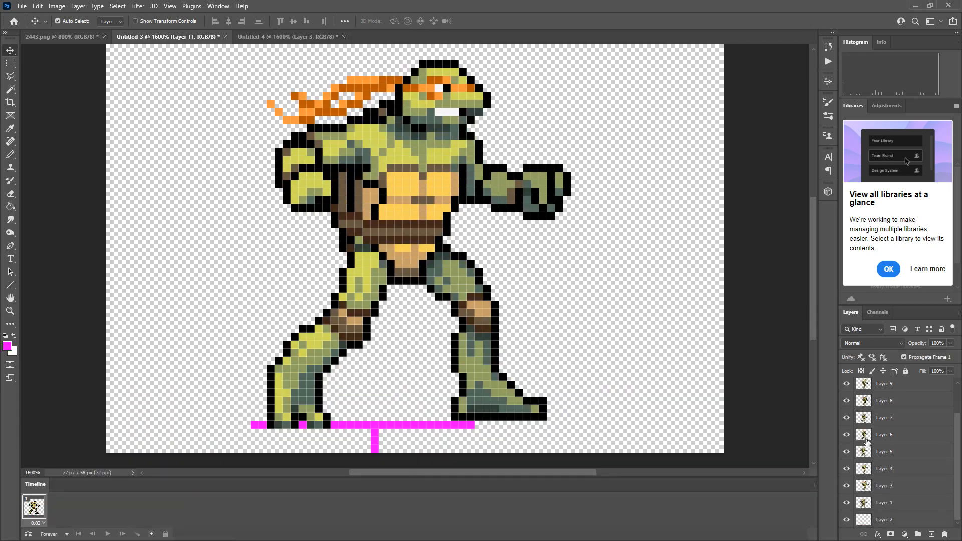
shift+click(894, 472)
scroll(893, 466, up, 1)
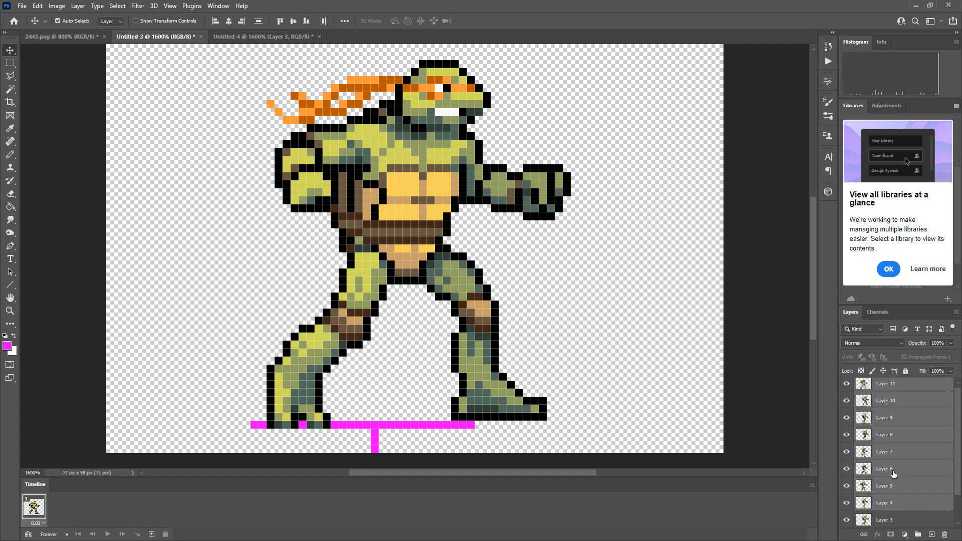
right_click(891, 412)
click(794, 172)
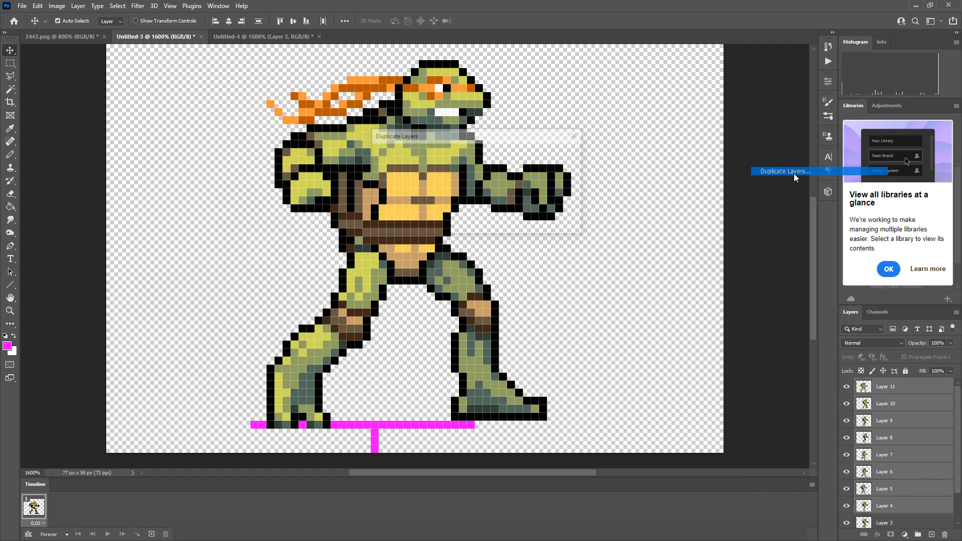
click(450, 191)
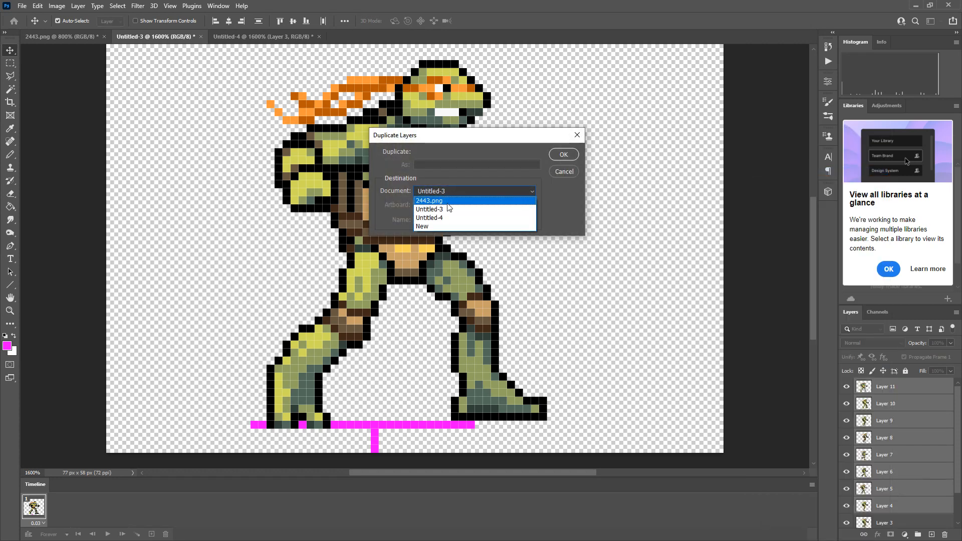
click(446, 218)
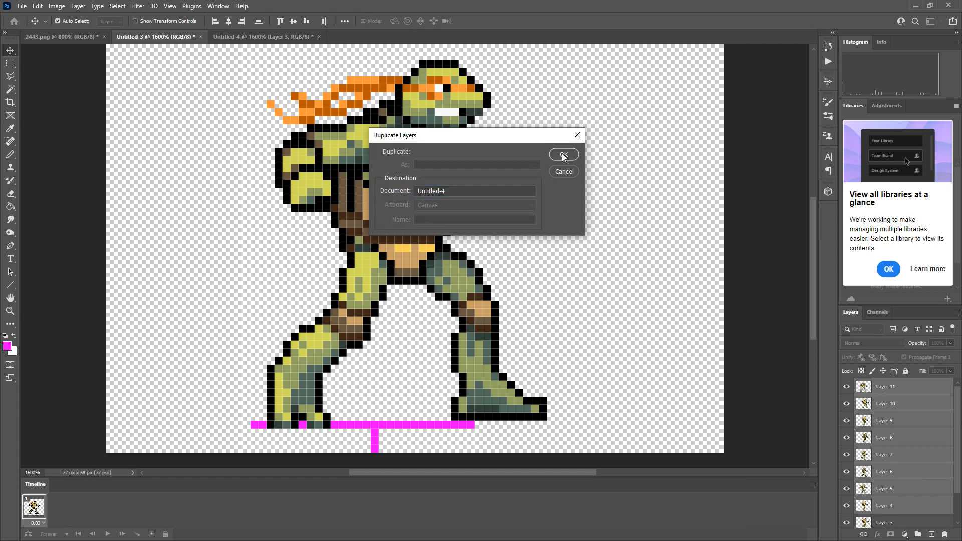
click(563, 155)
click(270, 37)
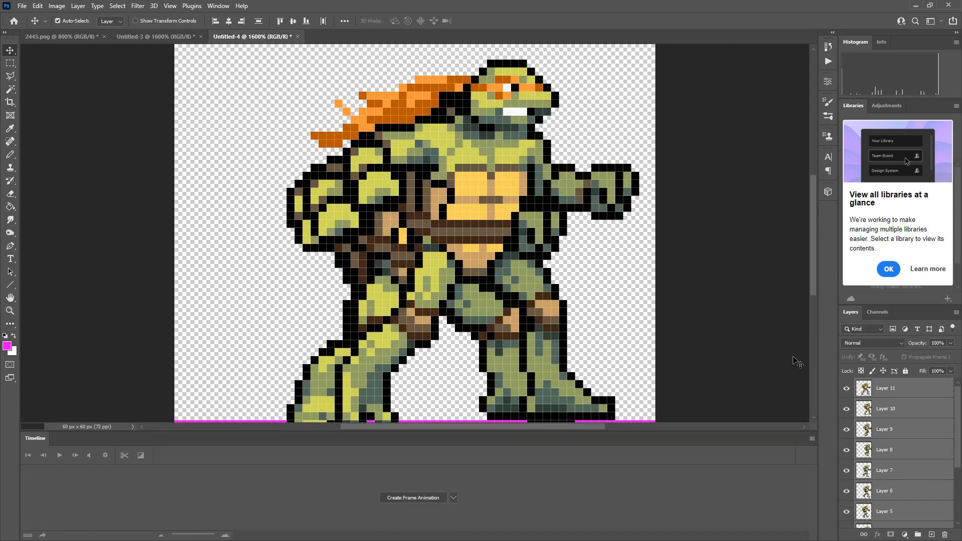
Move the duplicated turtle layers left and up so their feet match the existing sprites' feet.
scroll(510, 364, down, 2)
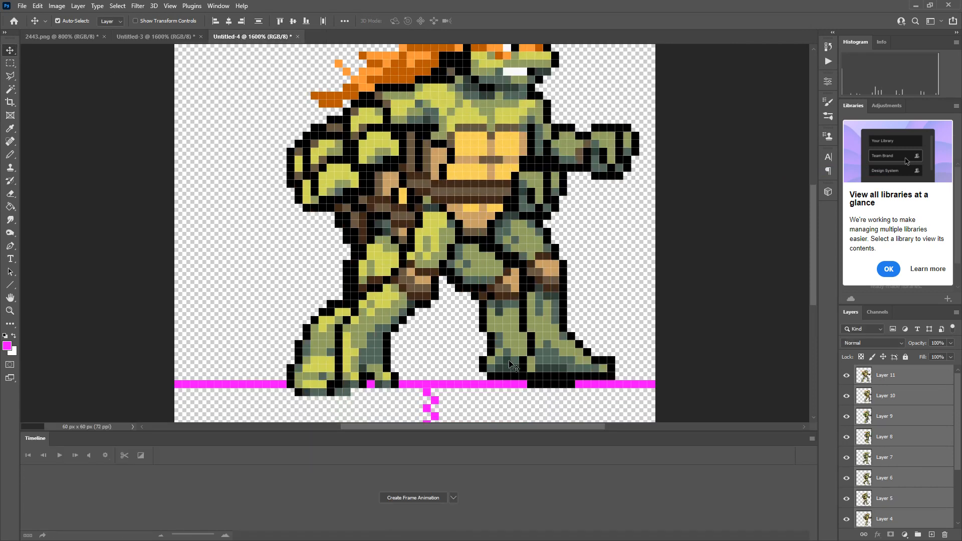
scroll(510, 365, down, 2)
drag(555, 293, 509, 282)
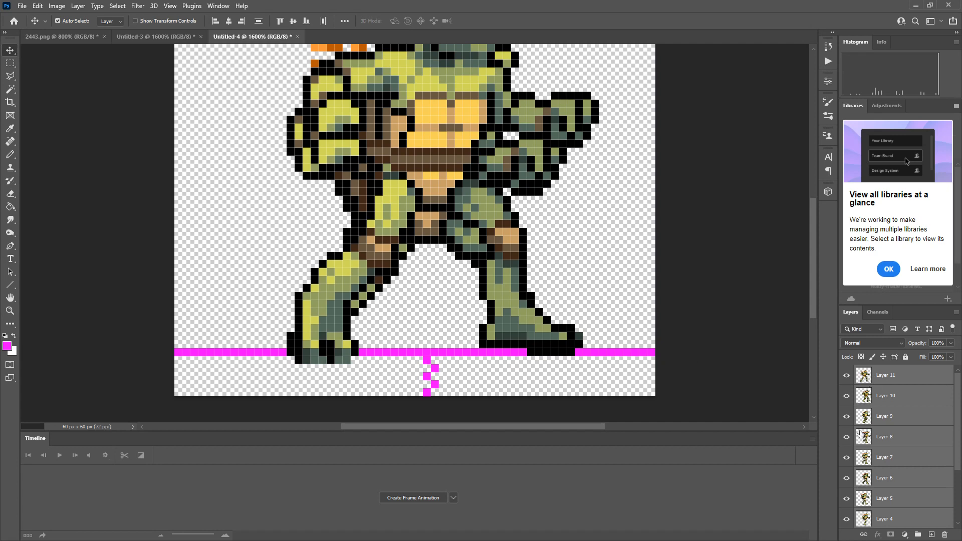
Delete the duplicated Layers 4 through 11 from Untitled-4.
scroll(859, 434, down, 2)
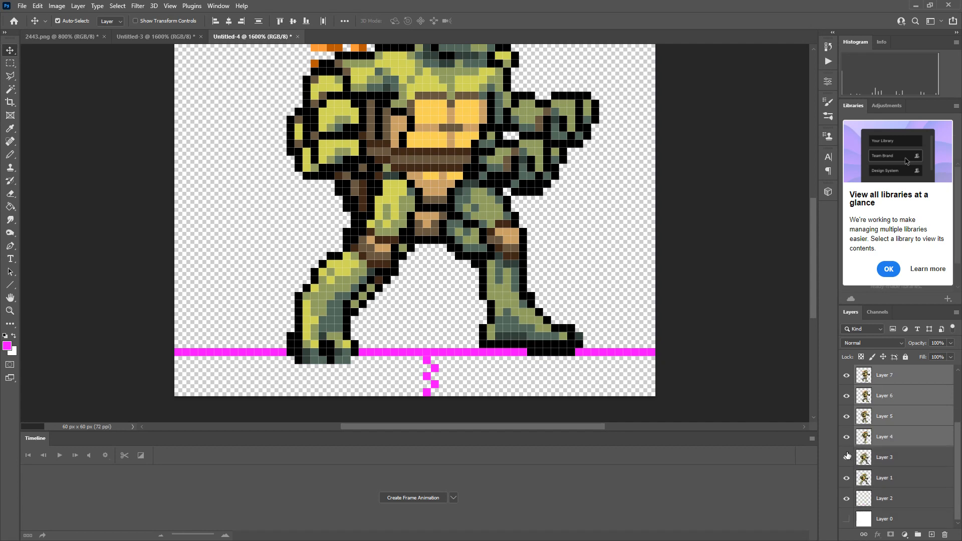
click(945, 534)
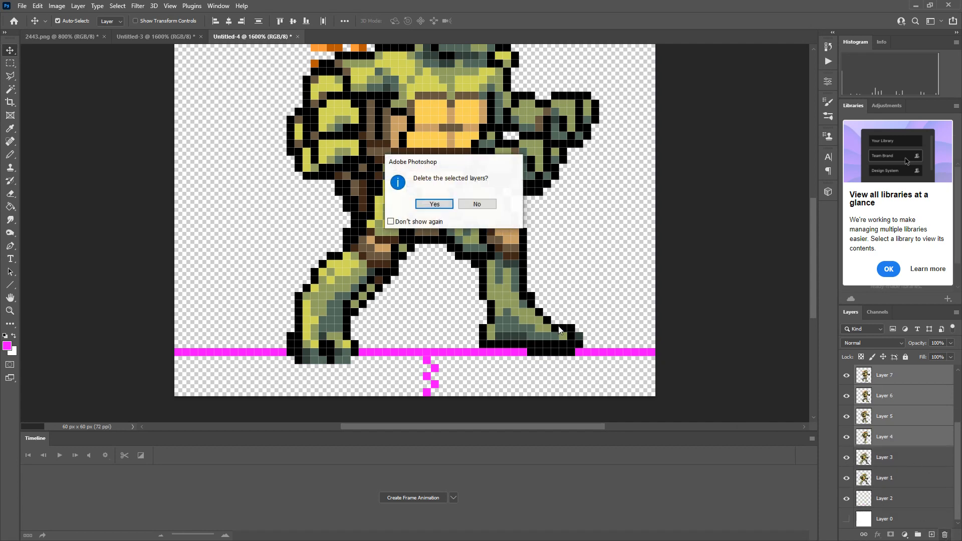
click(434, 204)
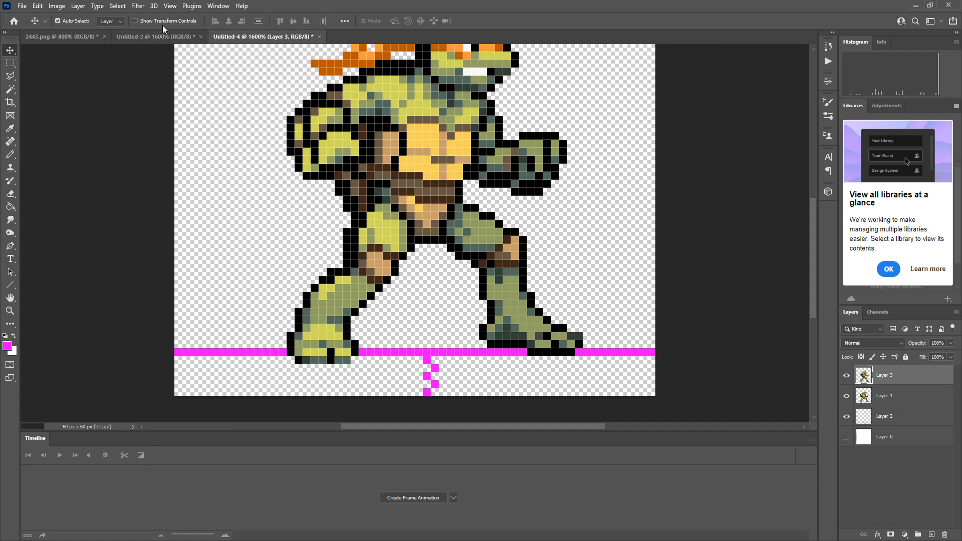
Duplicate Layer 1 and Layers 3 through 11 from Untitled-3 into the Untitled-4 document.
click(139, 36)
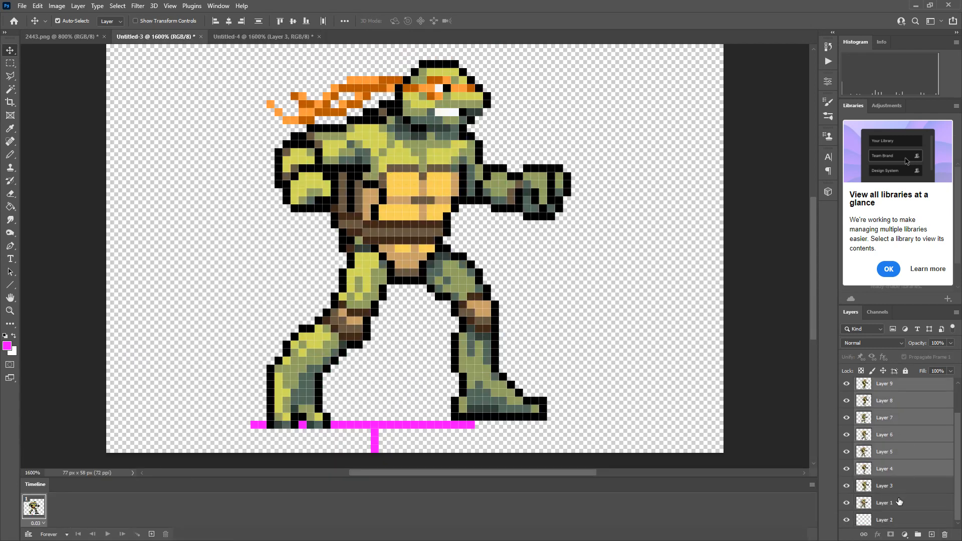
shift+click(900, 502)
right_click(897, 483)
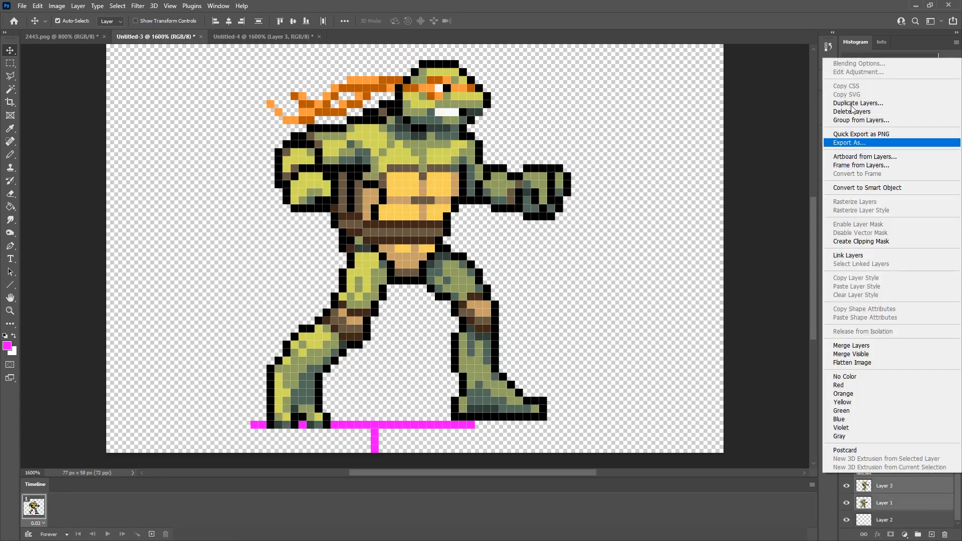
click(858, 102)
click(488, 194)
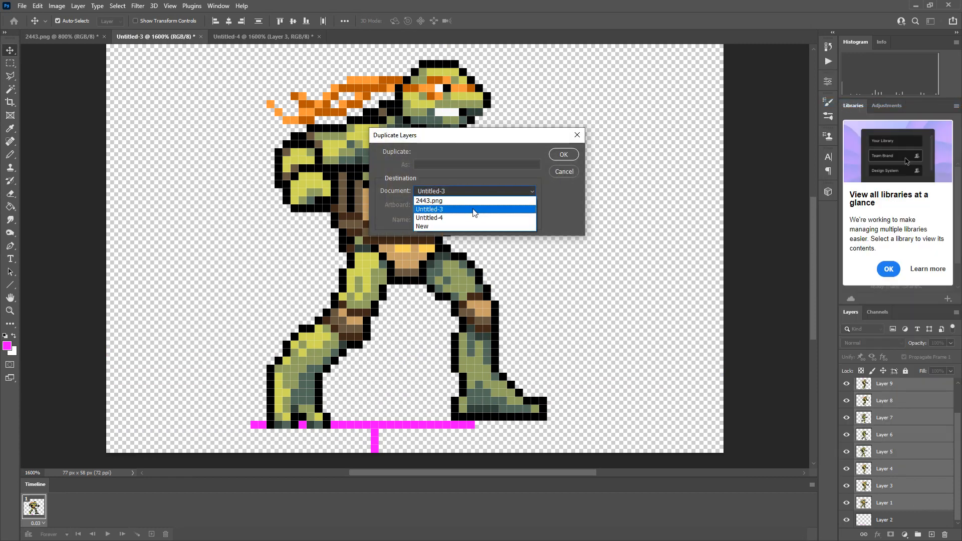
click(491, 217)
click(554, 158)
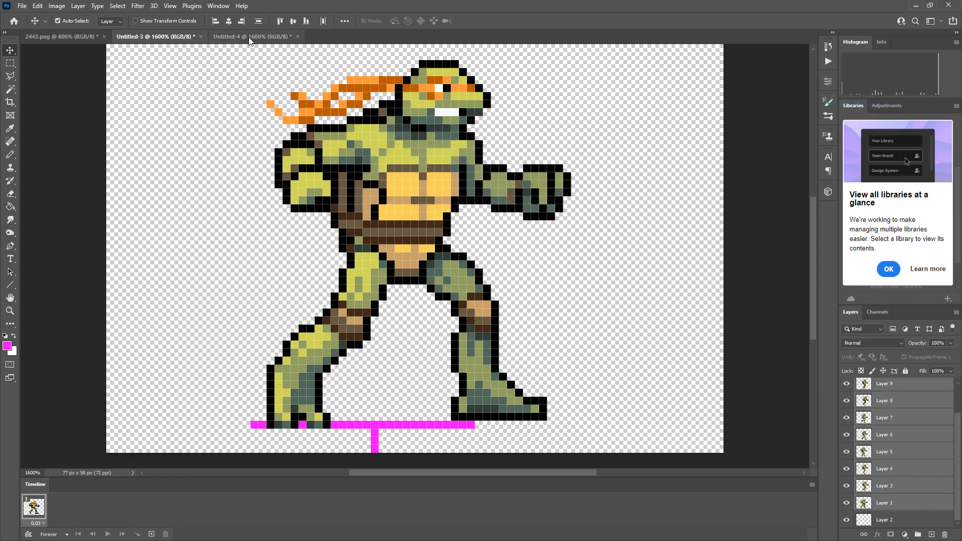
Move the duplicated turtle layers 5 px left so their feet line up with the original sprites' feet.
scroll(532, 260, down, 3)
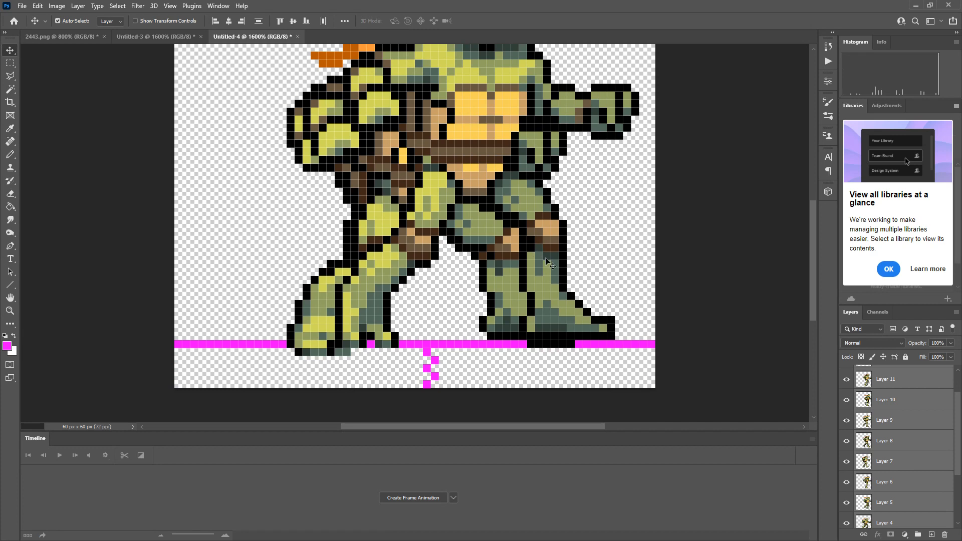
drag(539, 263, 506, 263)
key(Left)
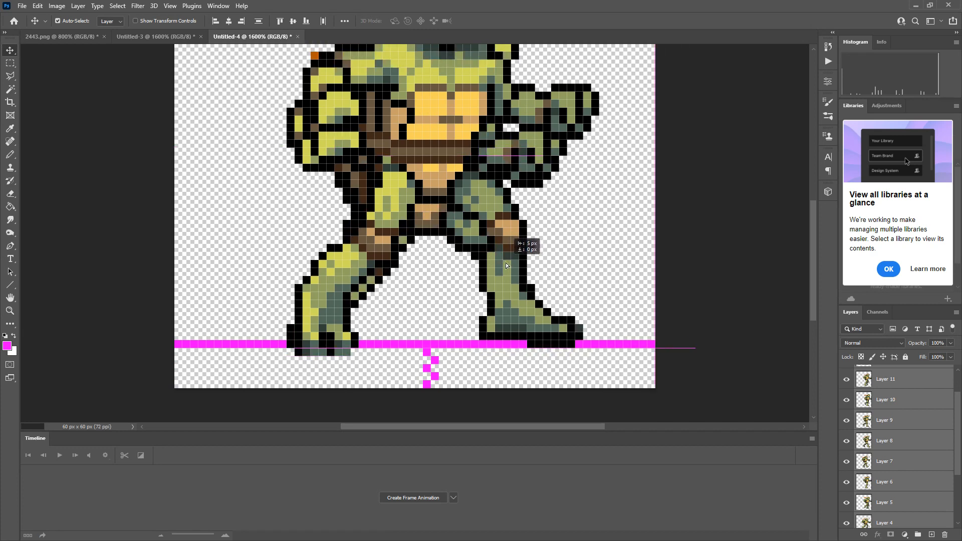
Hide the original Layer 3 and Layer 1 sprites directly above the guide layer.
scroll(882, 421, down, 3)
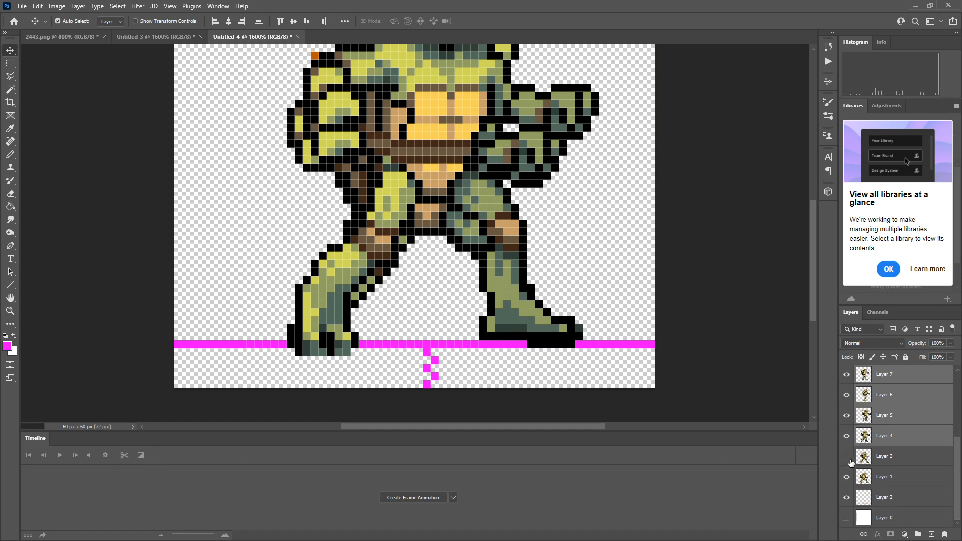
click(846, 477)
scroll(551, 389, up, 6)
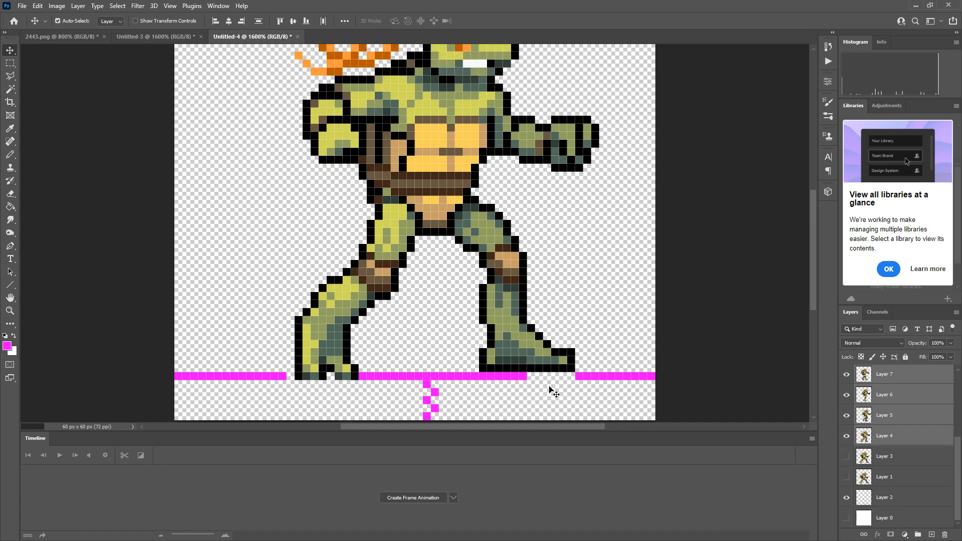
Pencil magenta pixels on Layer 2 to fill the ground line's gaps beneath both of the turtle's feet.
scroll(550, 387, down, 6)
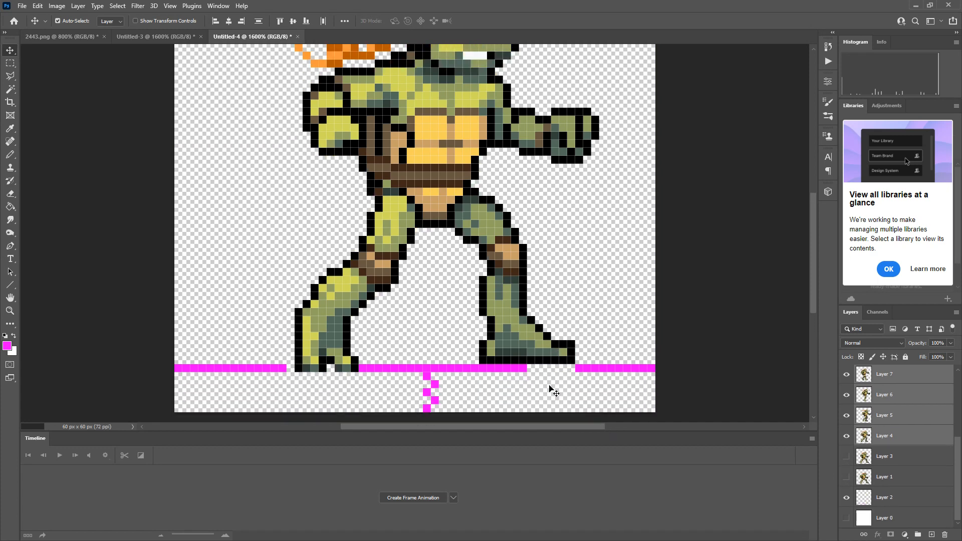
click(883, 498)
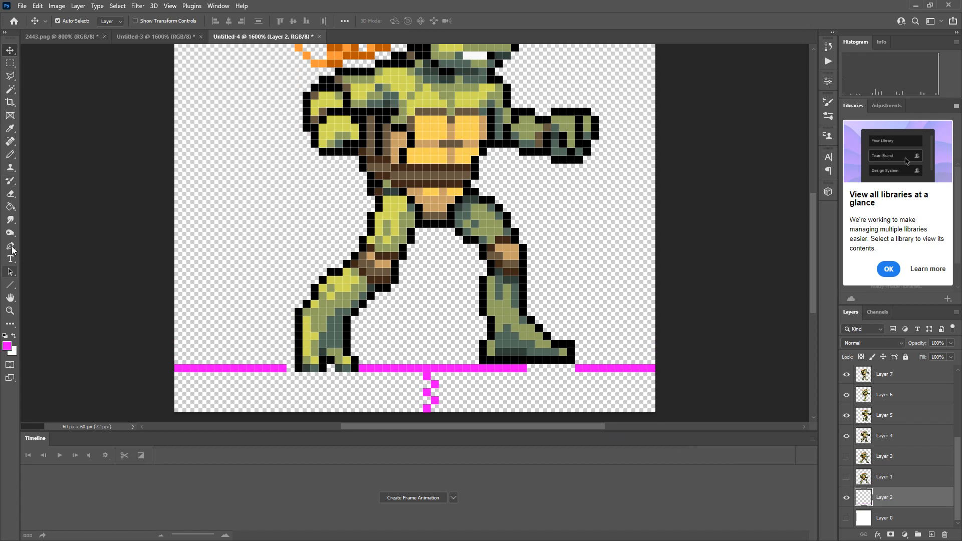
click(10, 154)
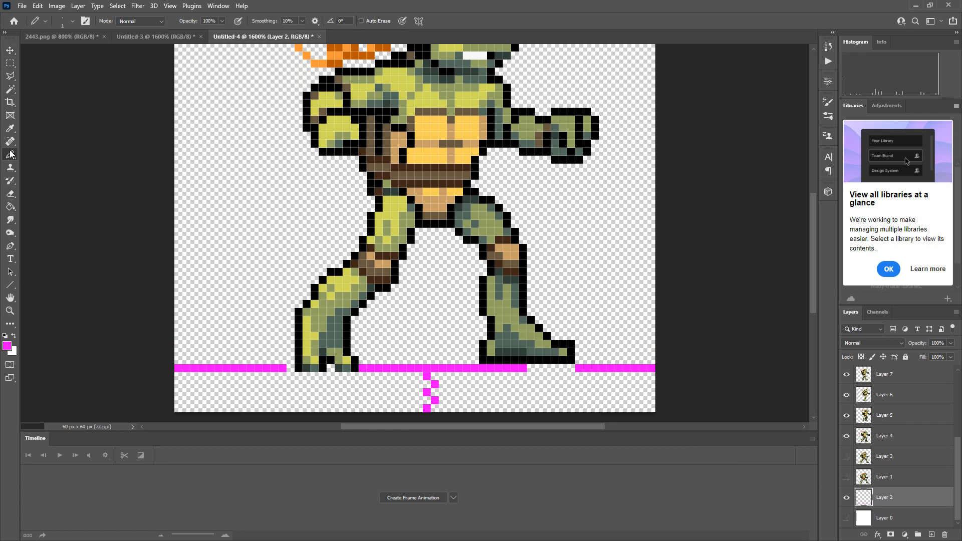
drag(282, 369, 340, 368)
click(516, 374)
drag(514, 365, 574, 369)
key(e)
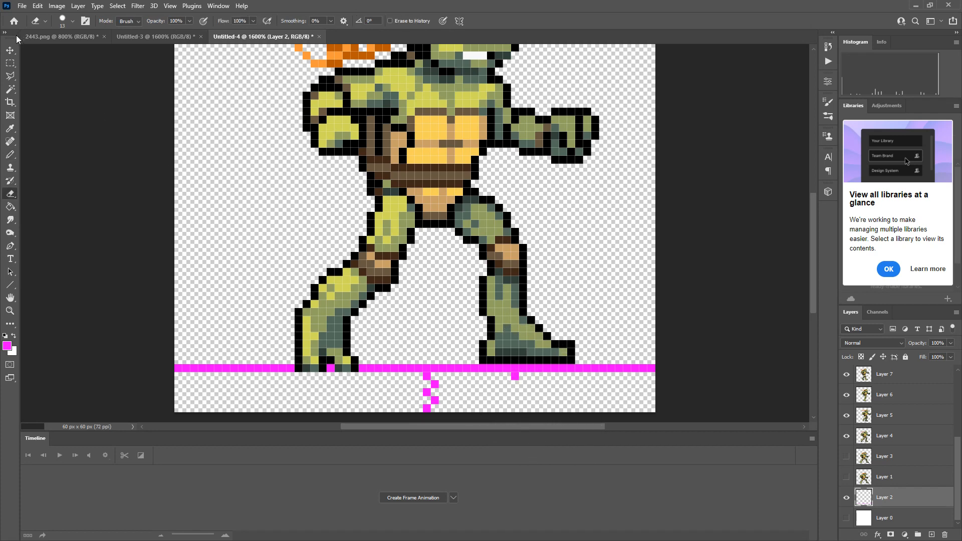
click(10, 63)
scroll(415, 233, up, 3)
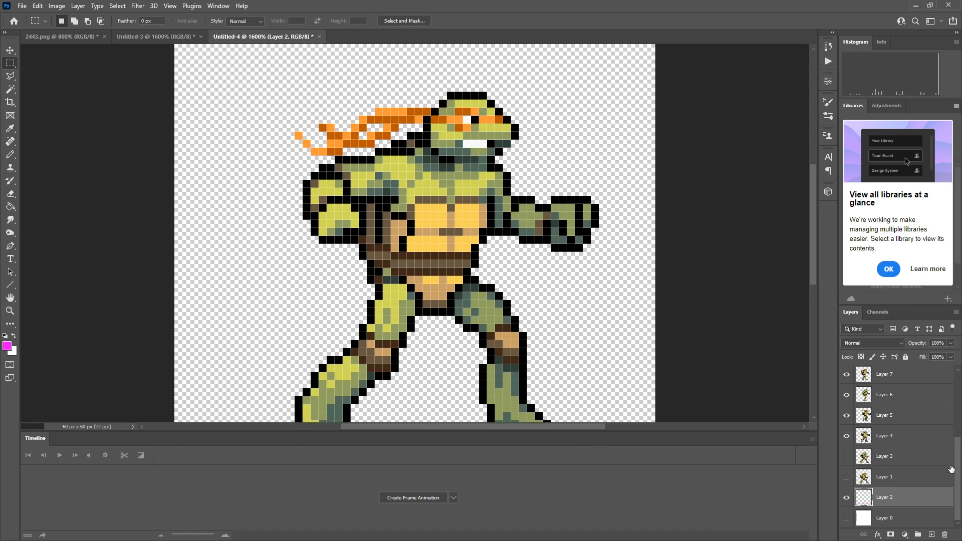
click(885, 464)
click(889, 438)
scroll(852, 496, up, 2)
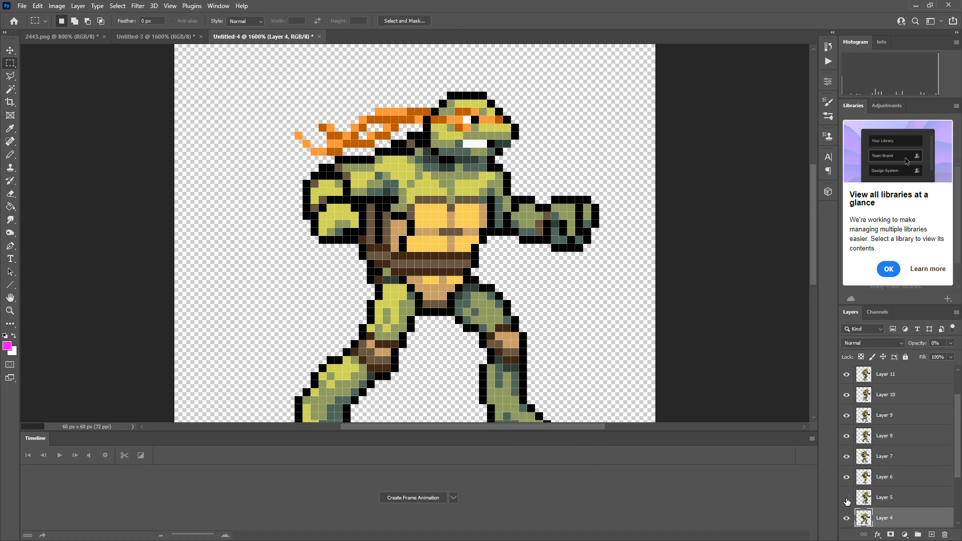
scroll(850, 451, up, 2)
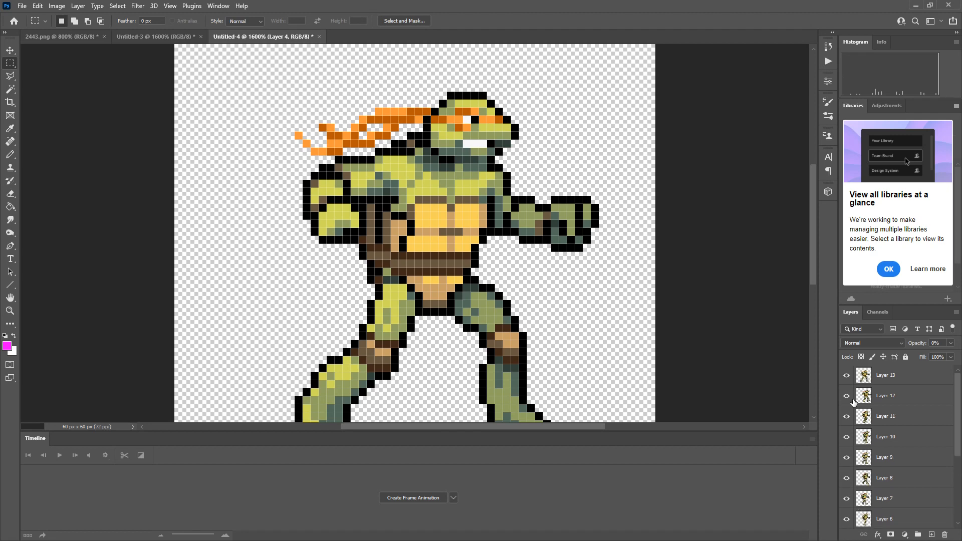
click(847, 380)
click(846, 378)
click(846, 378)
click(864, 397)
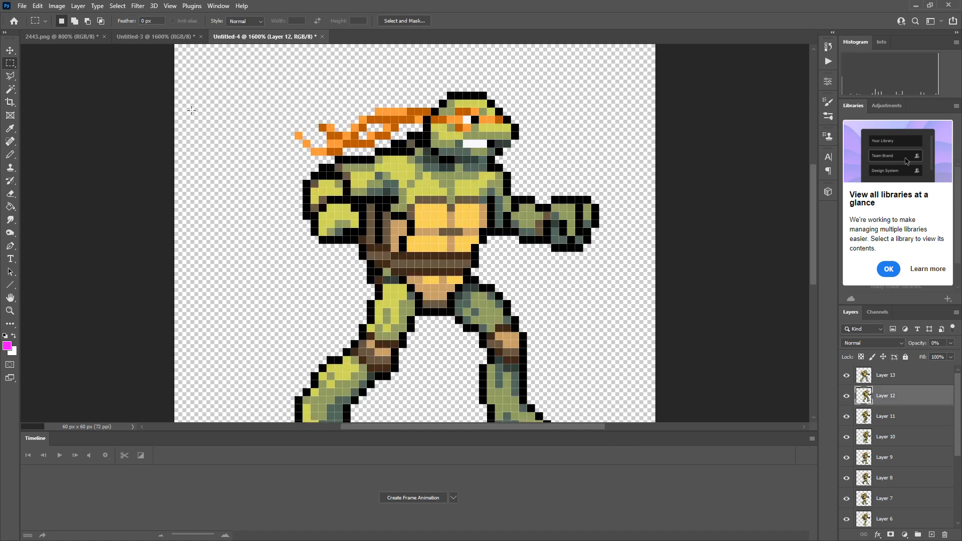
Try to move the turtle sprites on Layers 12 and 13 up and to the left.
key(v)
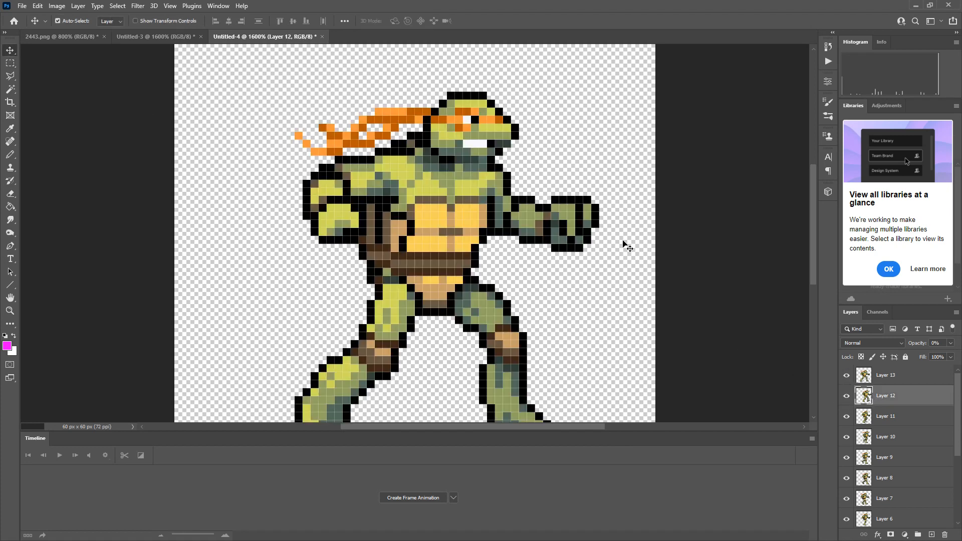
drag(625, 243, 445, 198)
scroll(532, 262, down, 1)
scroll(532, 265, down, 3)
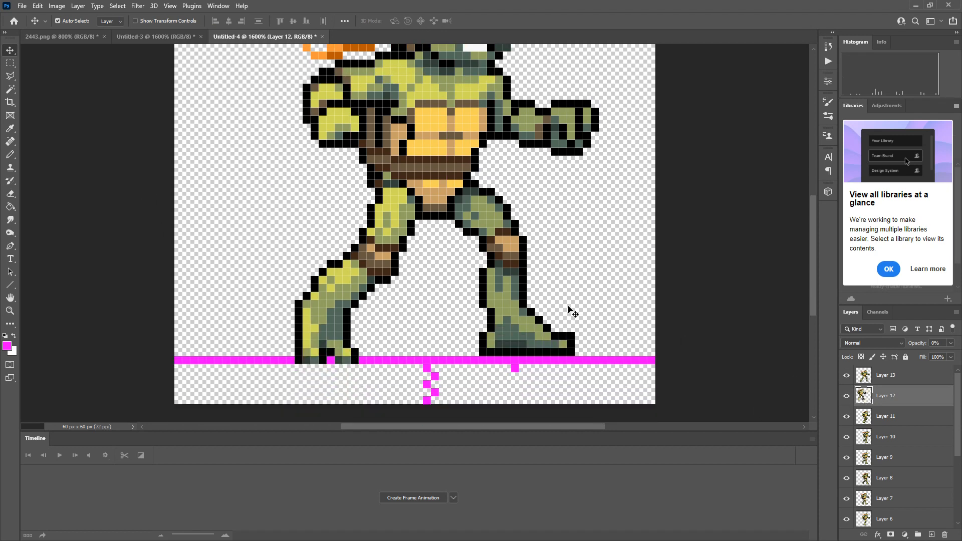
drag(573, 313, 524, 273)
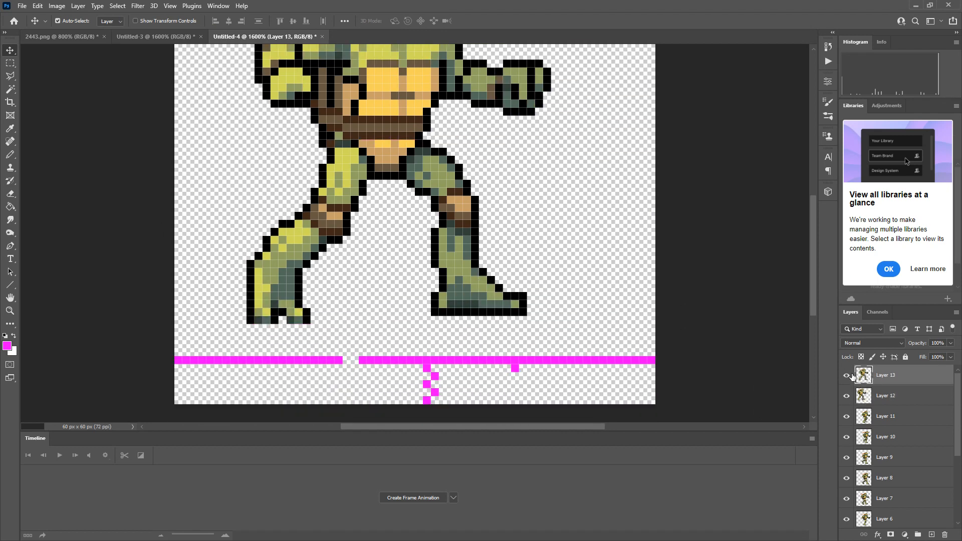
key(ctrl+z)
Hide Layer 13 and delete the transparent sprite layers, Layer 4 through Layer 12.
click(847, 376)
click(890, 400)
click(847, 400)
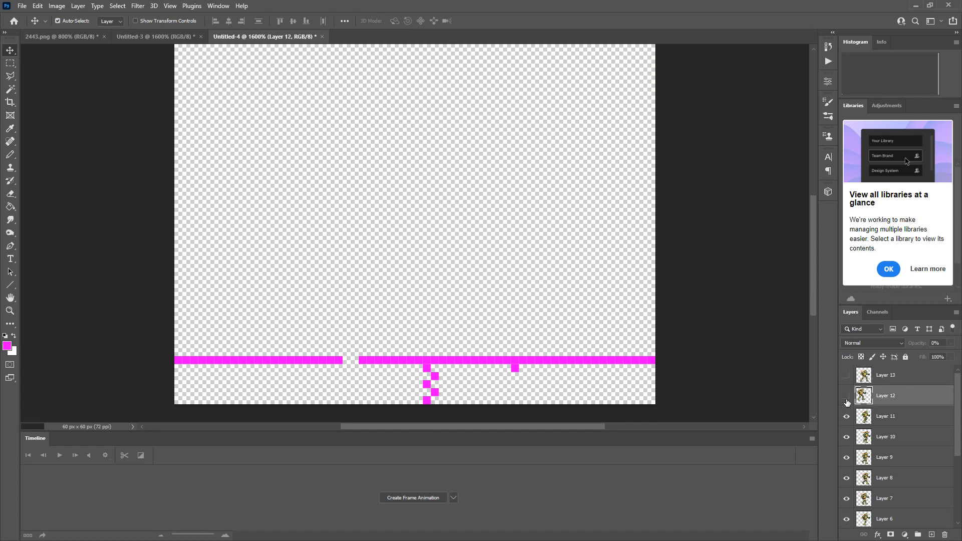
click(847, 396)
scroll(470, 537, down, 6)
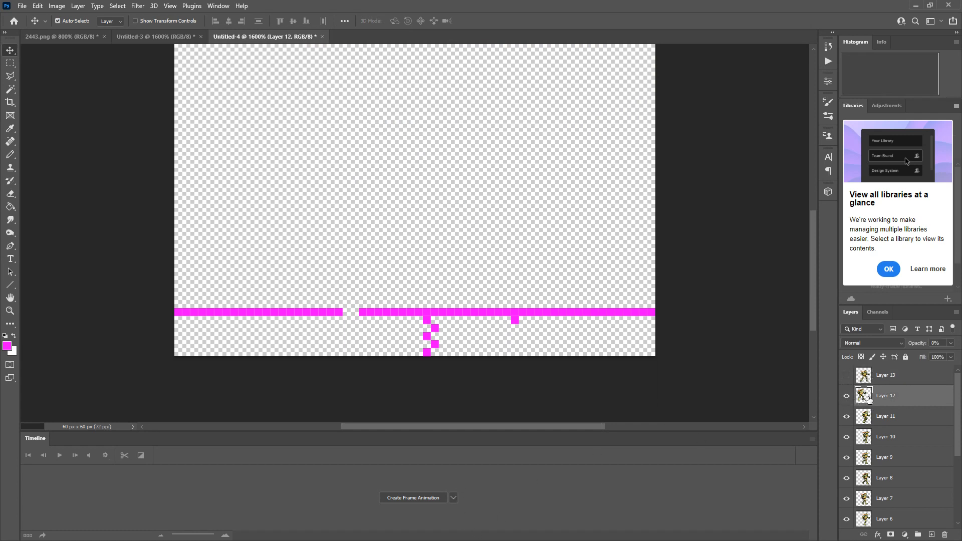
scroll(877, 426, down, 3)
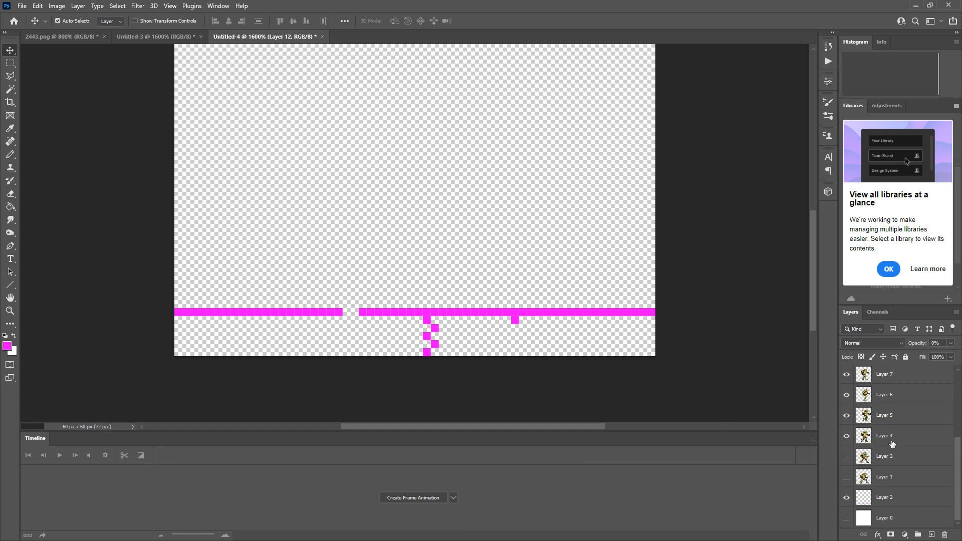
click(892, 444)
scroll(887, 426, up, 3)
shift+click(898, 399)
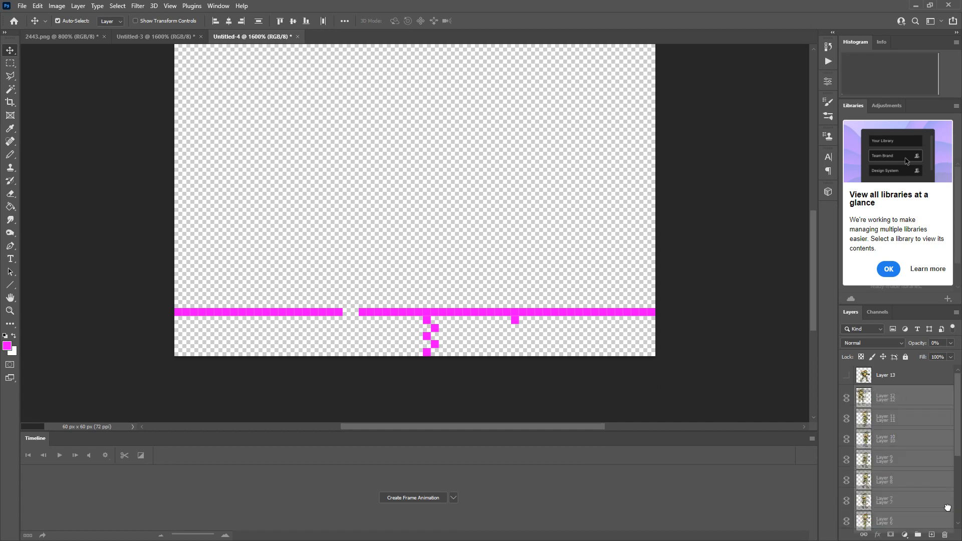
drag(947, 508, 944, 535)
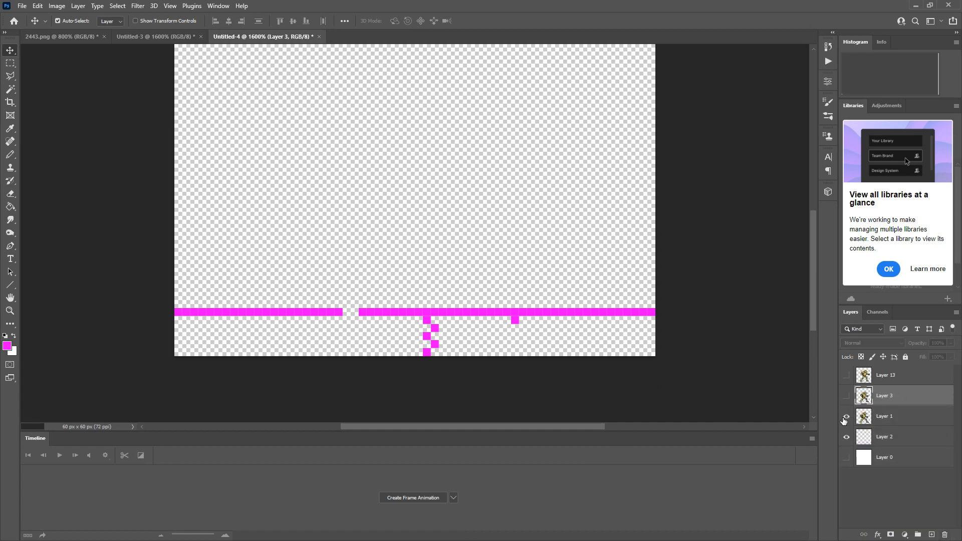
Show the sprites on Layers 1, 3 and 13, and delete Layer 13.
drag(845, 420, 846, 376)
click(882, 377)
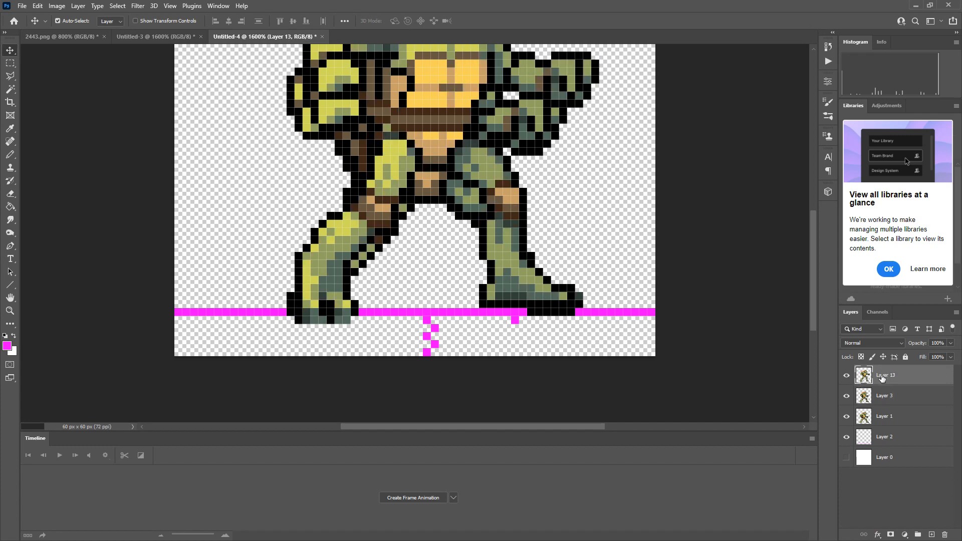
scroll(565, 280, up, 5)
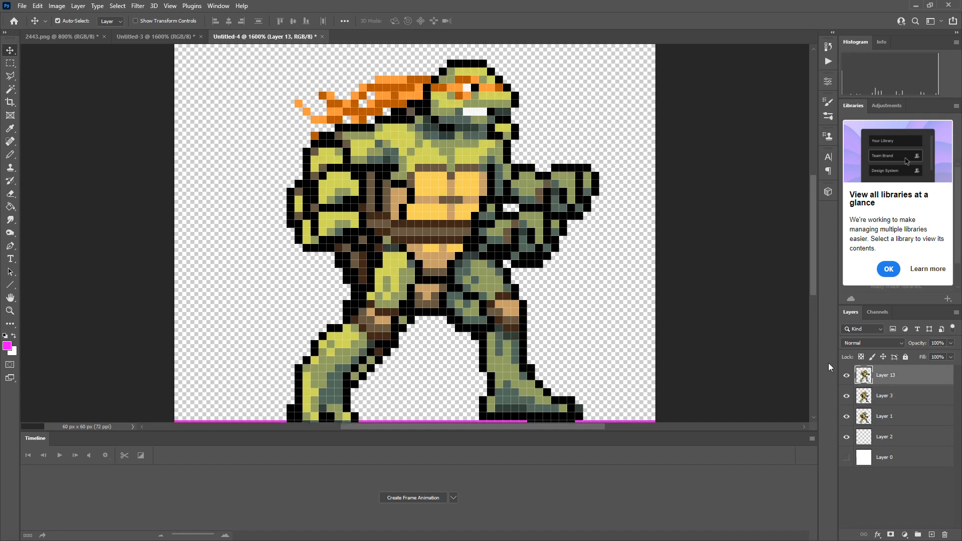
click(887, 397)
click(886, 420)
click(895, 397)
click(895, 375)
click(892, 416)
click(894, 438)
click(880, 479)
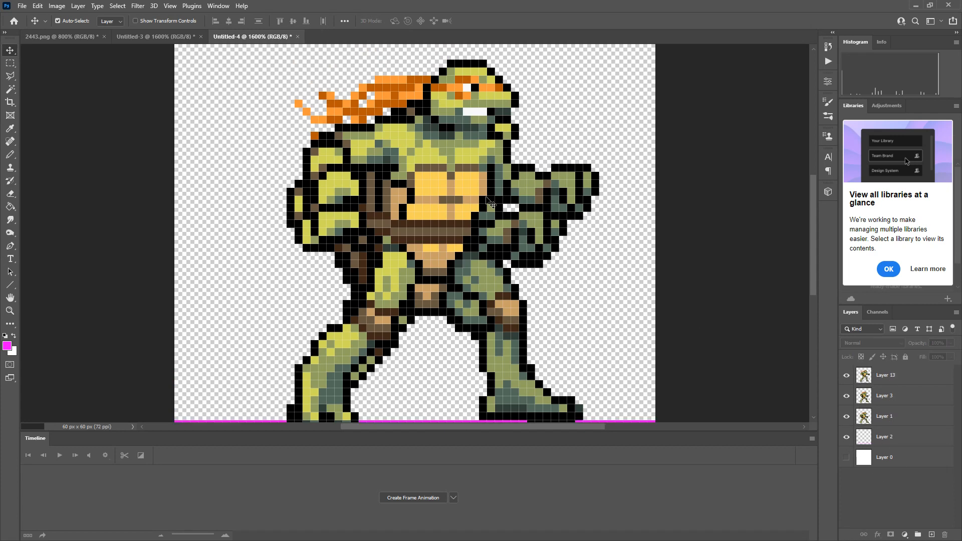
scroll(459, 271, down, 2)
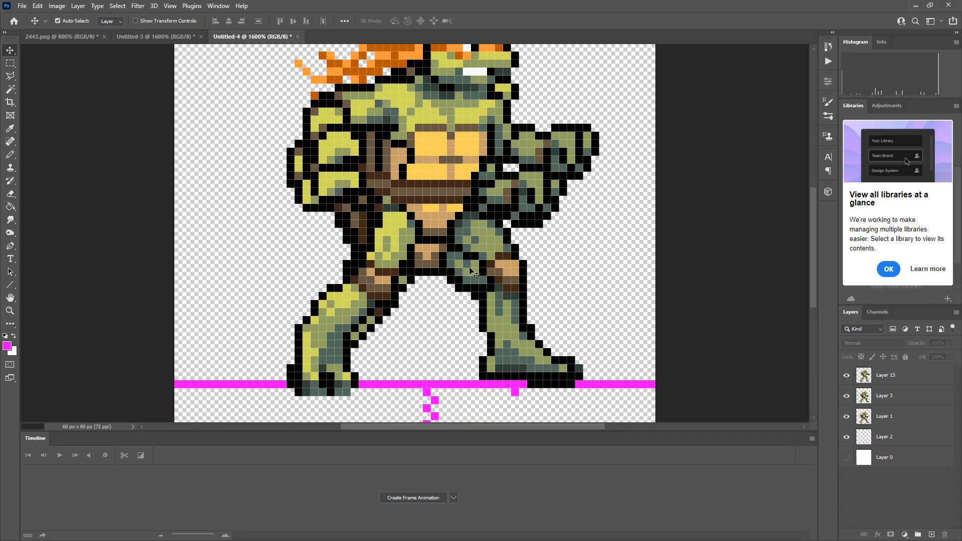
drag(898, 388, 945, 535)
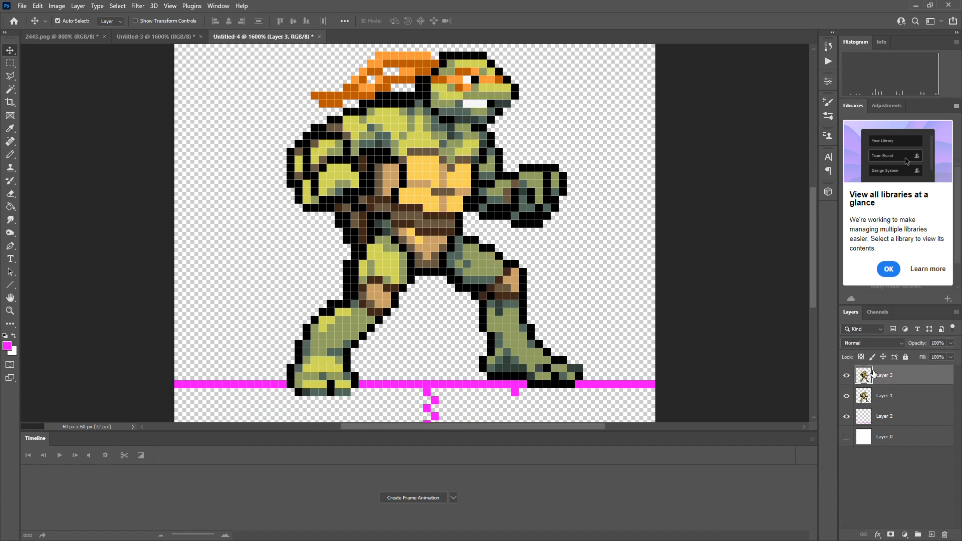
Compare the turtle poses on Layer 1 and Layer 3 by toggling the visibility of both layers.
click(846, 396)
click(846, 396)
click(846, 395)
click(846, 375)
click(845, 396)
click(846, 377)
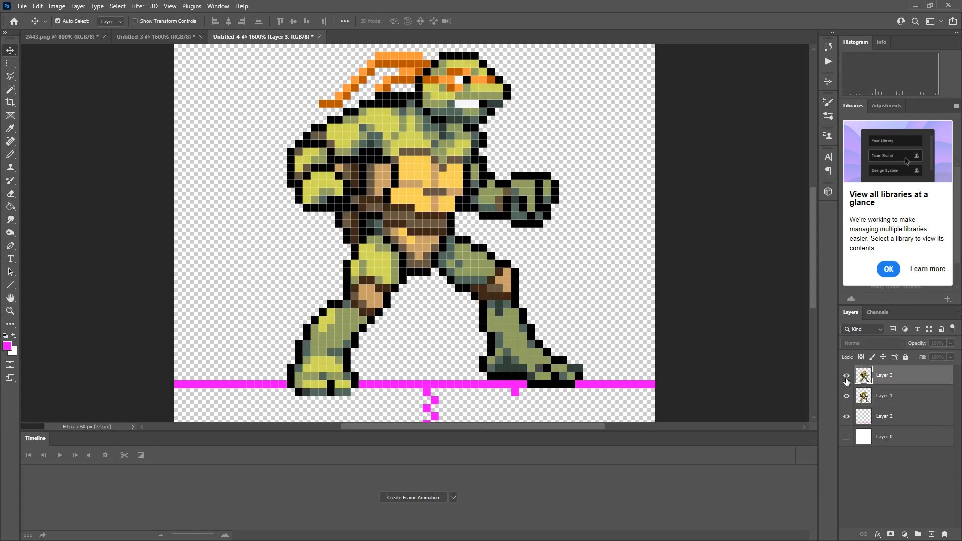
click(846, 394)
click(847, 376)
click(846, 396)
click(846, 376)
Create a frame animation in the Timeline for the turtle document.
click(218, 5)
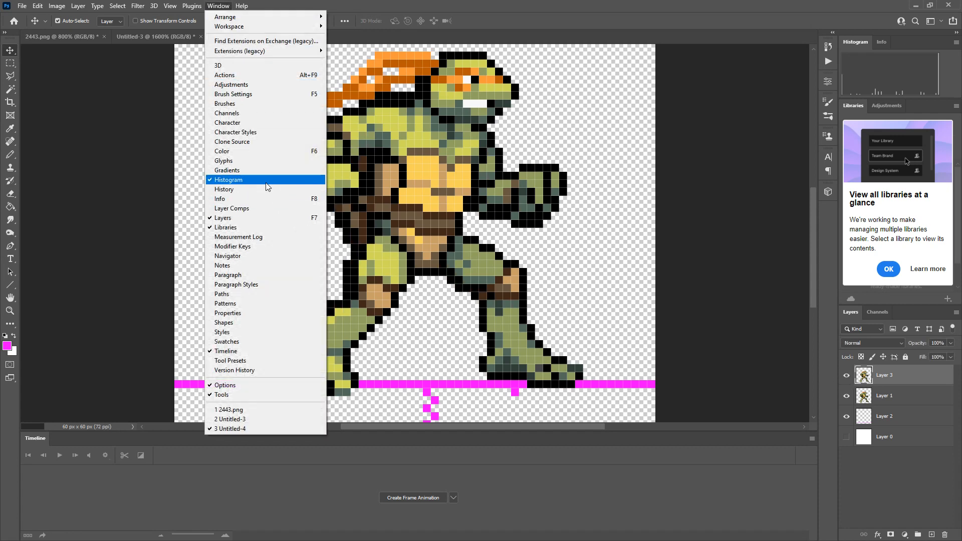
mouse_move(177, 6)
mouse_move(209, 6)
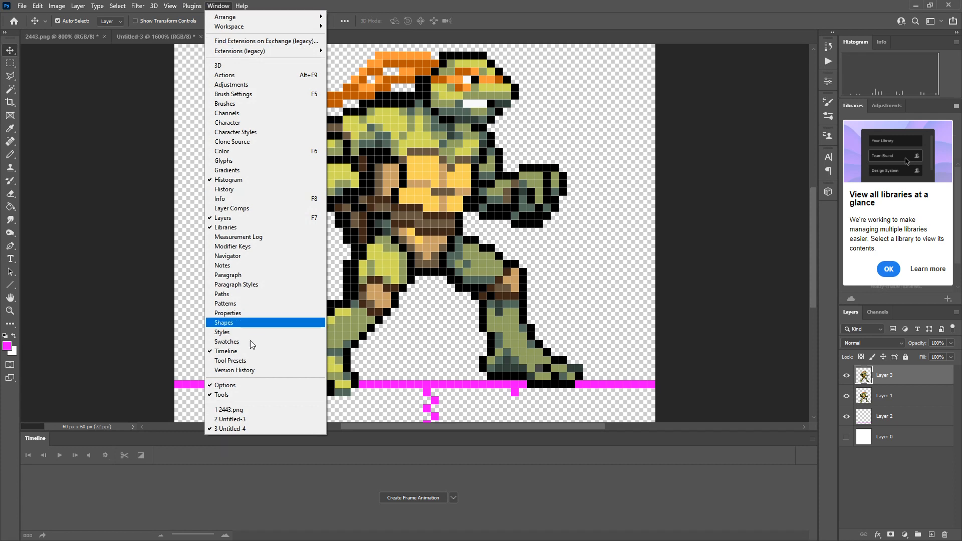
click(450, 497)
click(451, 497)
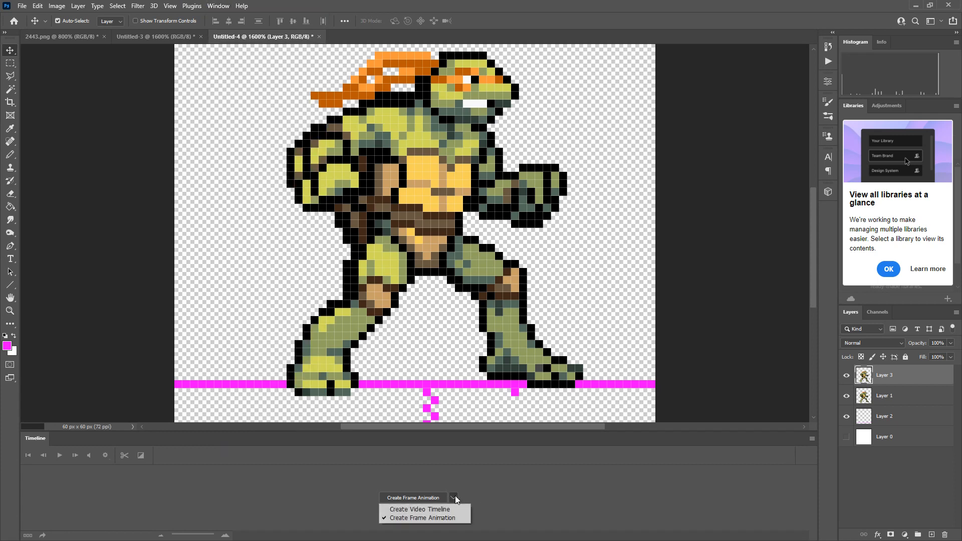
click(434, 518)
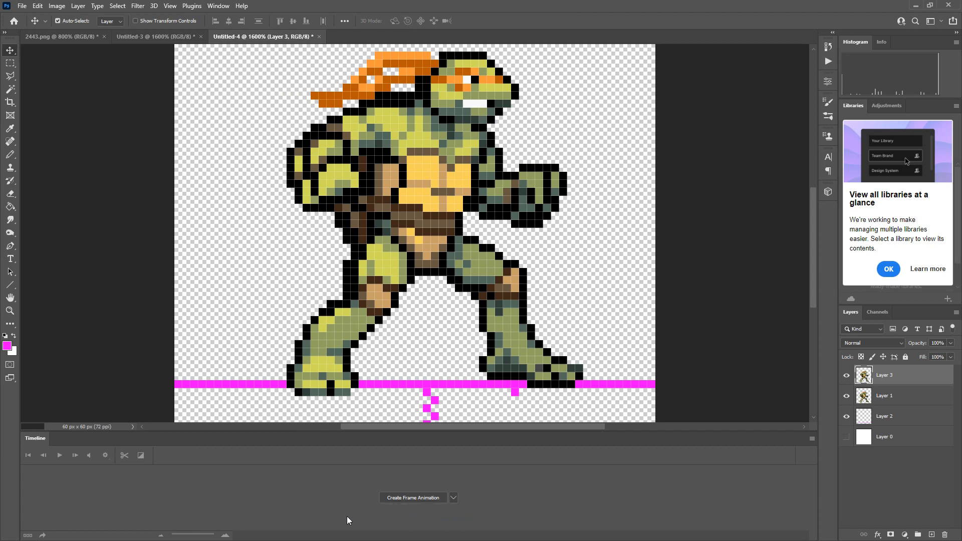
click(419, 500)
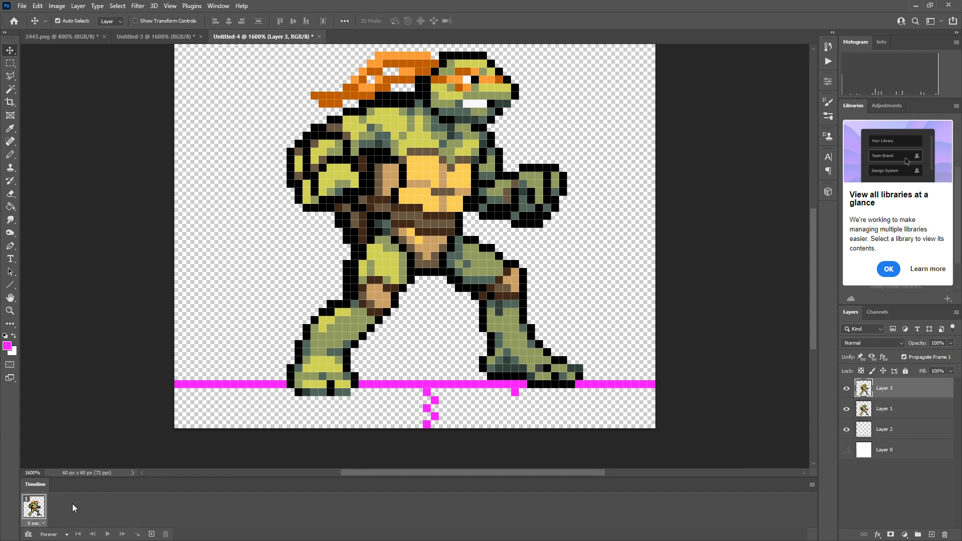
Hide Layer 3 in the first frame, and add a second frame with Layer 1 hidden and Layer 3 shown.
click(846, 389)
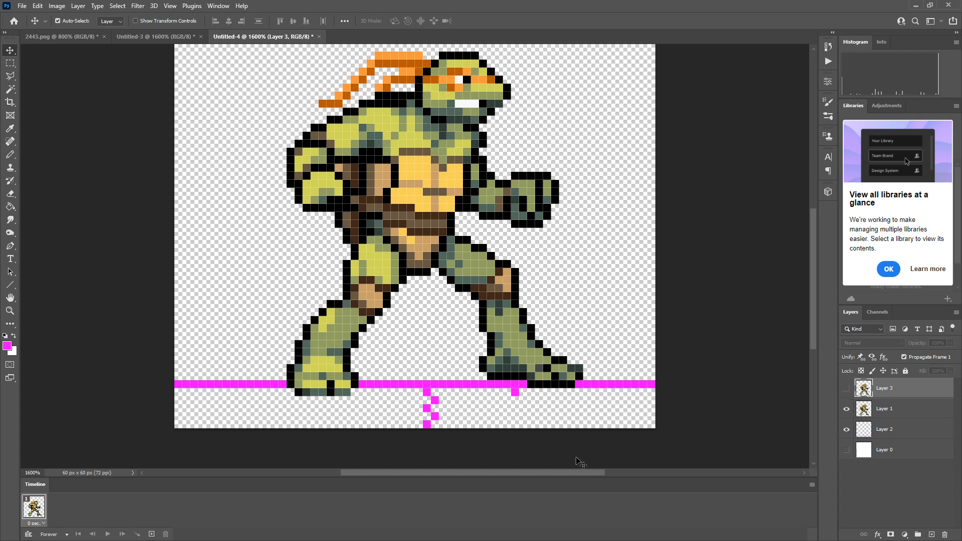
click(151, 534)
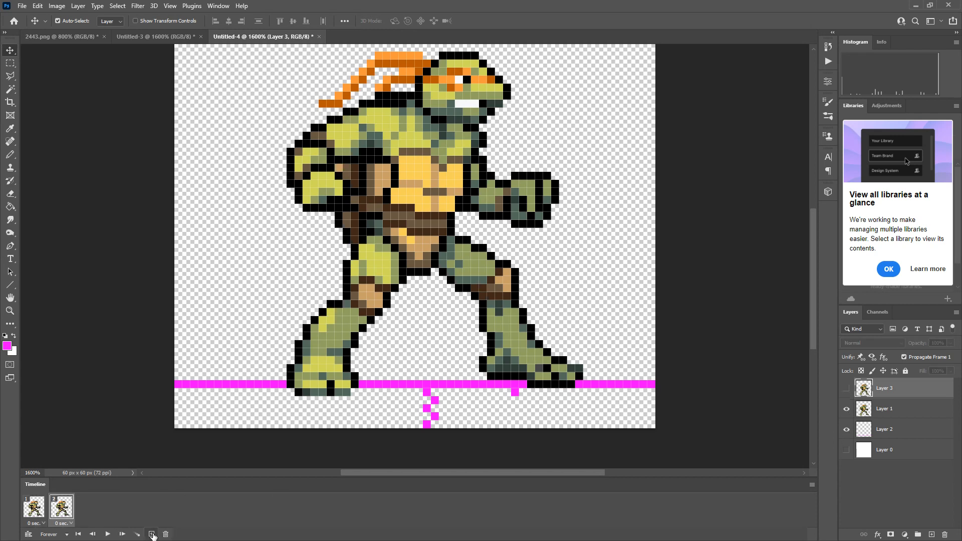
click(847, 409)
click(846, 389)
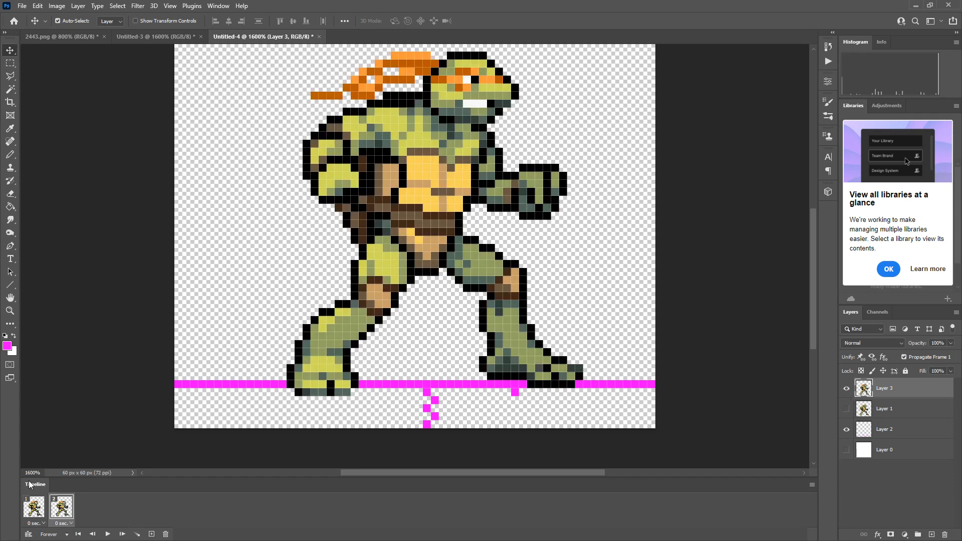
Play the two-frame turtle animation to check the motion, and stop playback.
click(108, 534)
scroll(582, 259, up, 3)
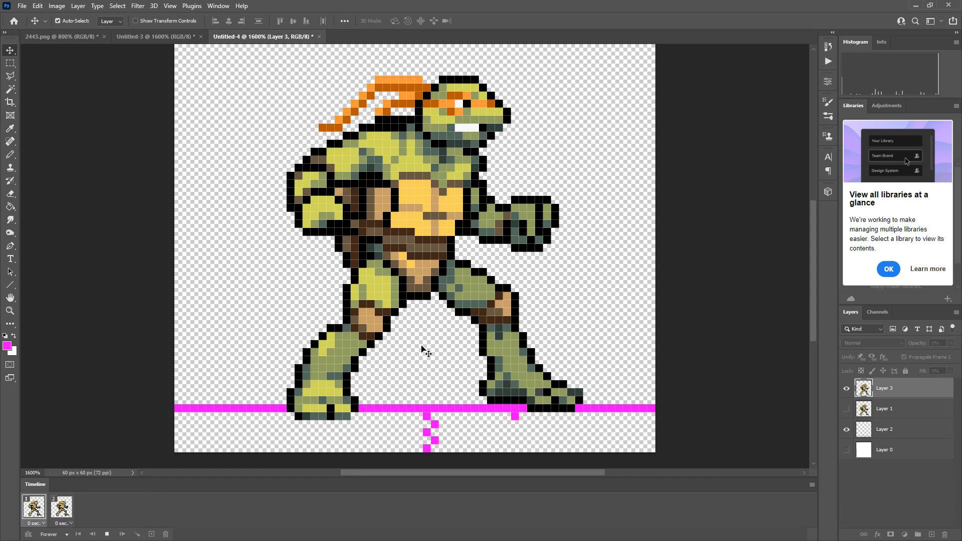
click(107, 534)
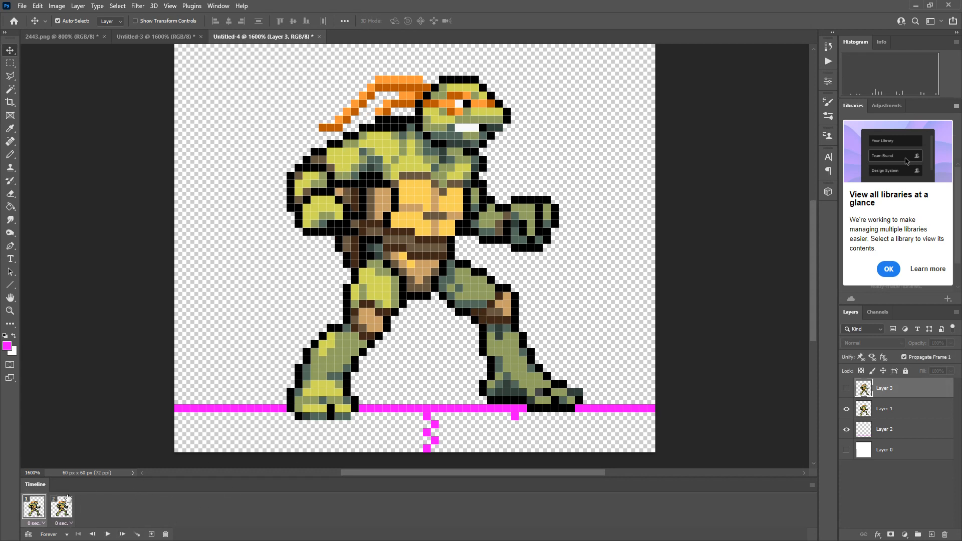
Add a third animation frame to Untitled-4, and close the Untitled-3 document without saving its changes.
click(152, 534)
click(148, 33)
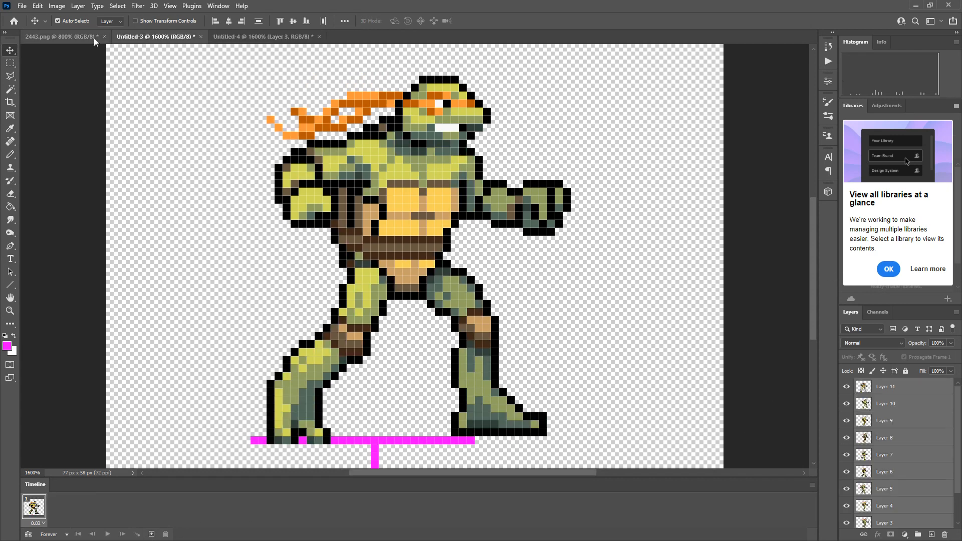
click(201, 37)
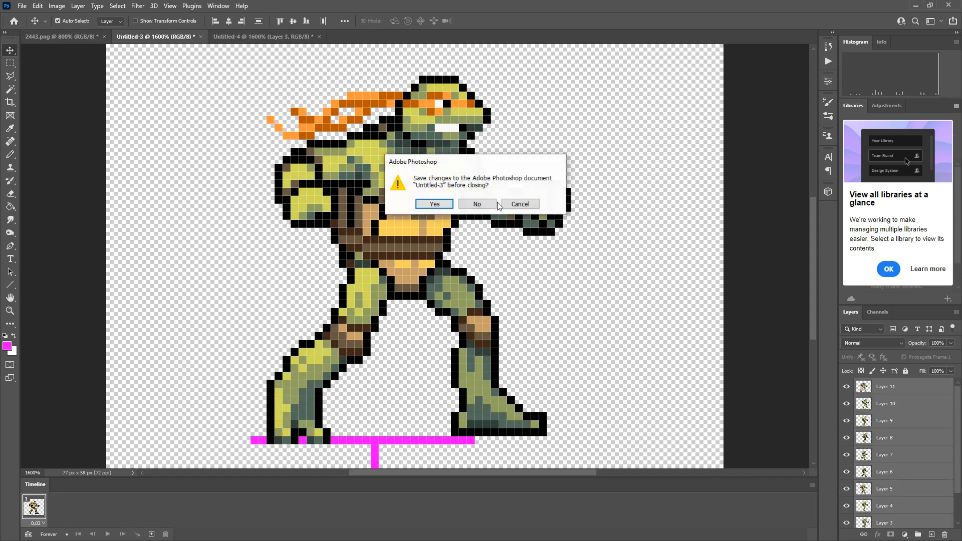
click(479, 203)
Copy the third turtle in the first row of 2443.png with an about 41 × 47 px marquee, and paste it into Untitled-4.
click(44, 34)
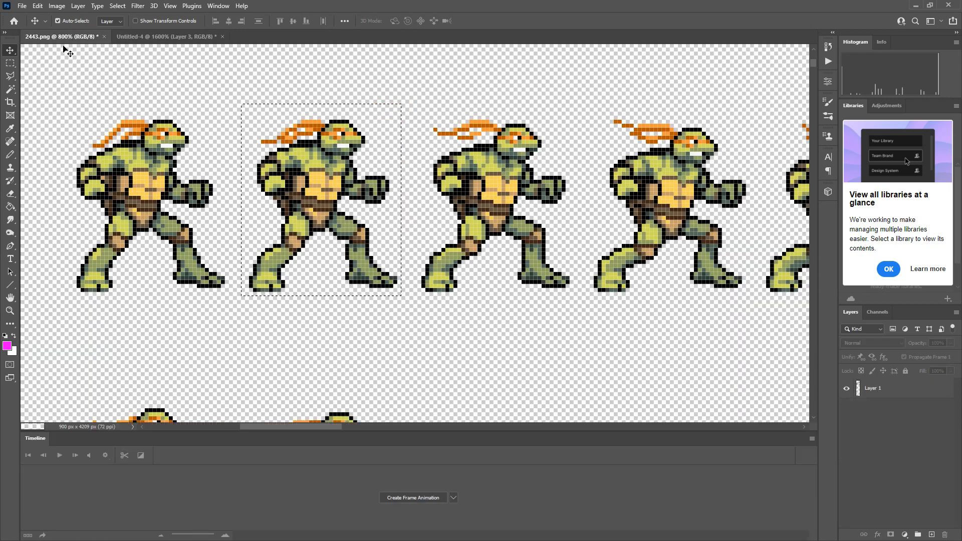
click(10, 63)
click(471, 123)
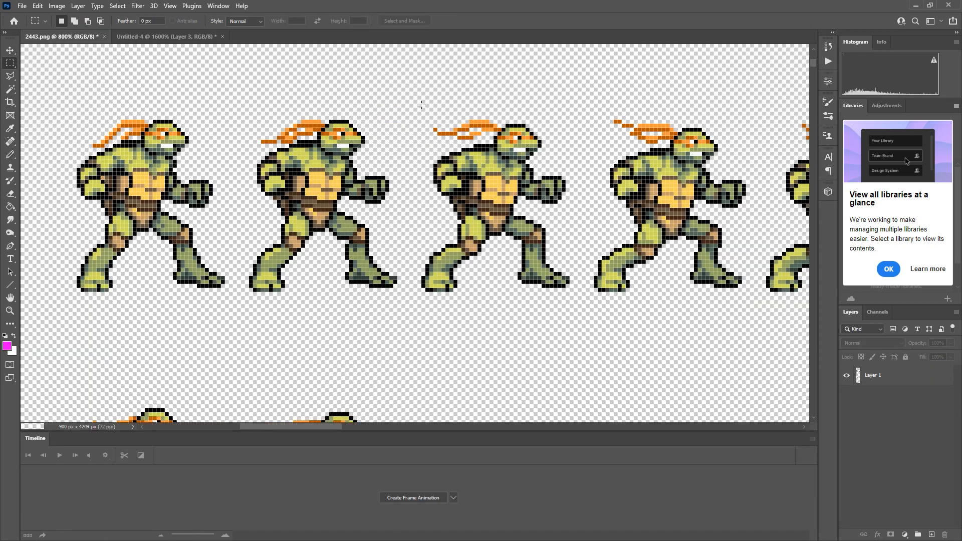
drag(422, 105, 580, 294)
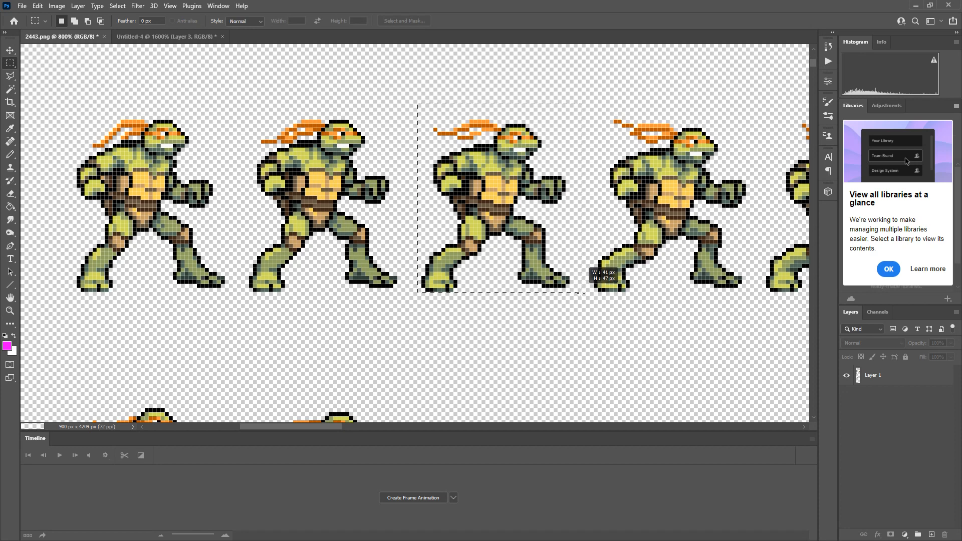
click(150, 36)
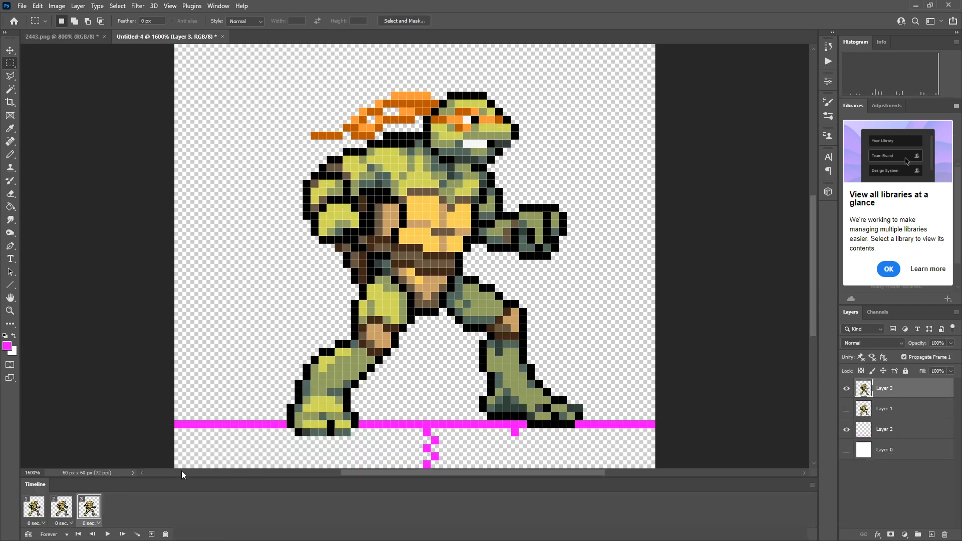
key(ctrl+v)
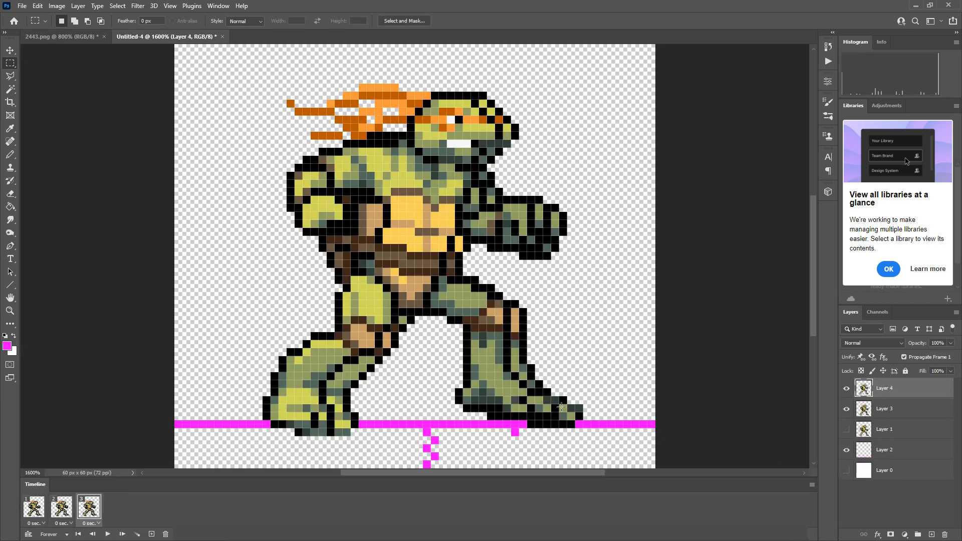
click(10, 50)
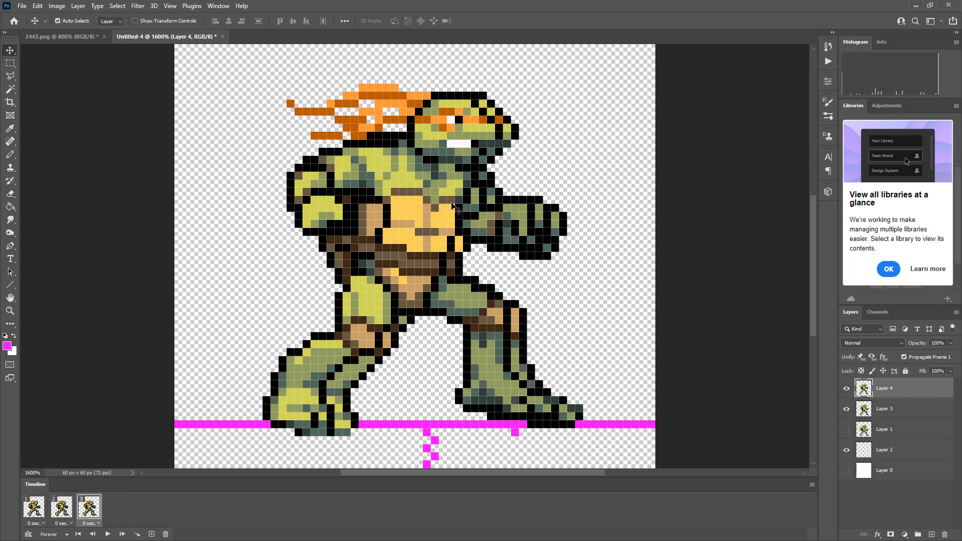
Align the Layer 4 turtle's front foot with the Layer 3 sprite in the third frame, and hide Layer 3.
drag(439, 211, 461, 220)
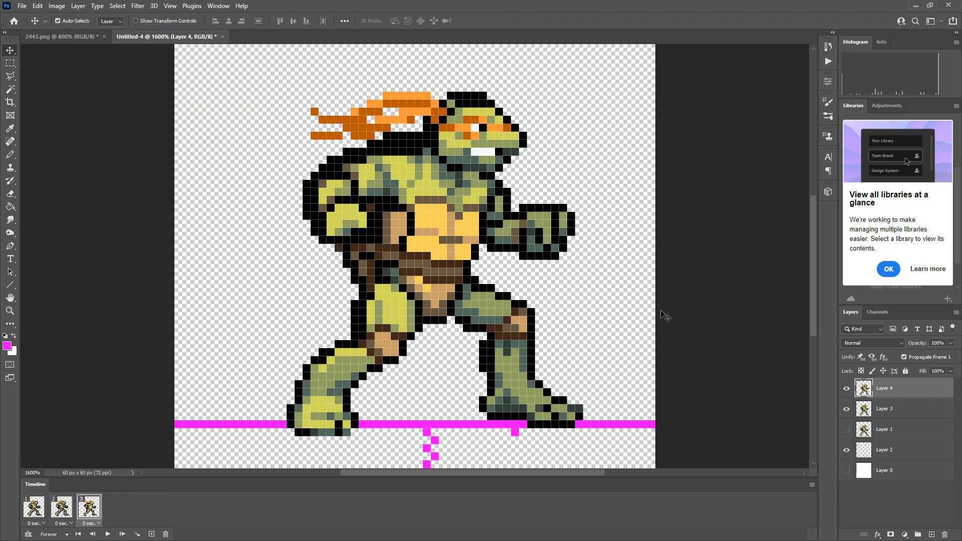
click(847, 409)
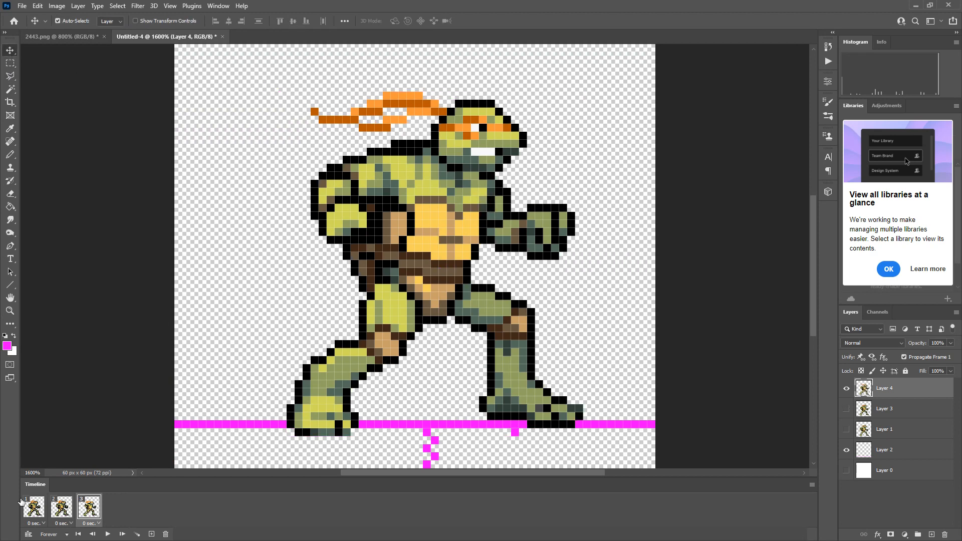
Play and stop the animation, and set Layer 4 hidden in the first and second frames but shown in the third.
click(107, 534)
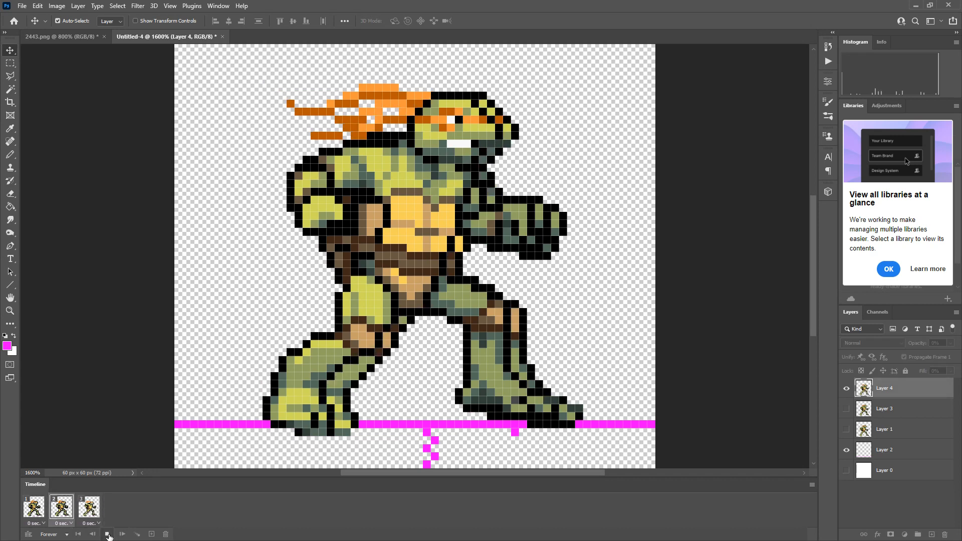
click(107, 534)
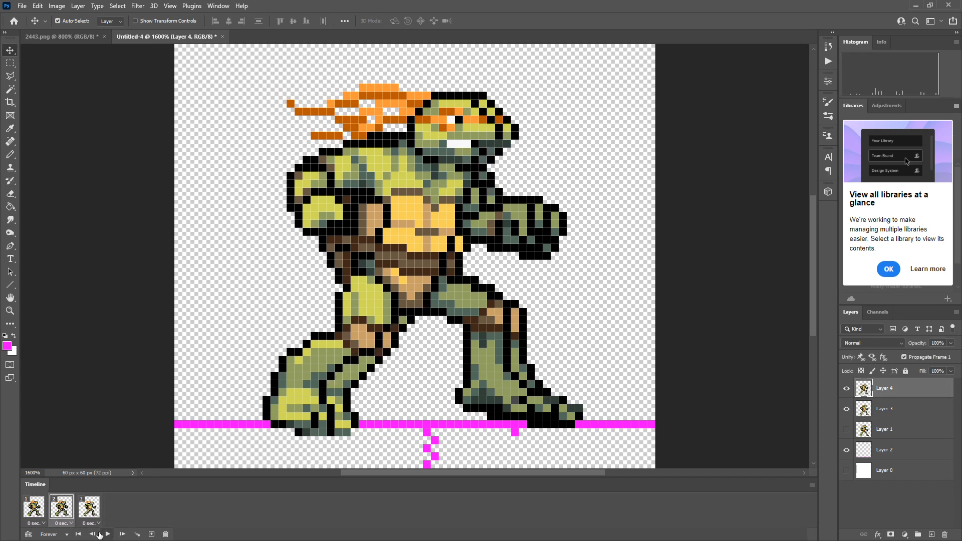
click(847, 389)
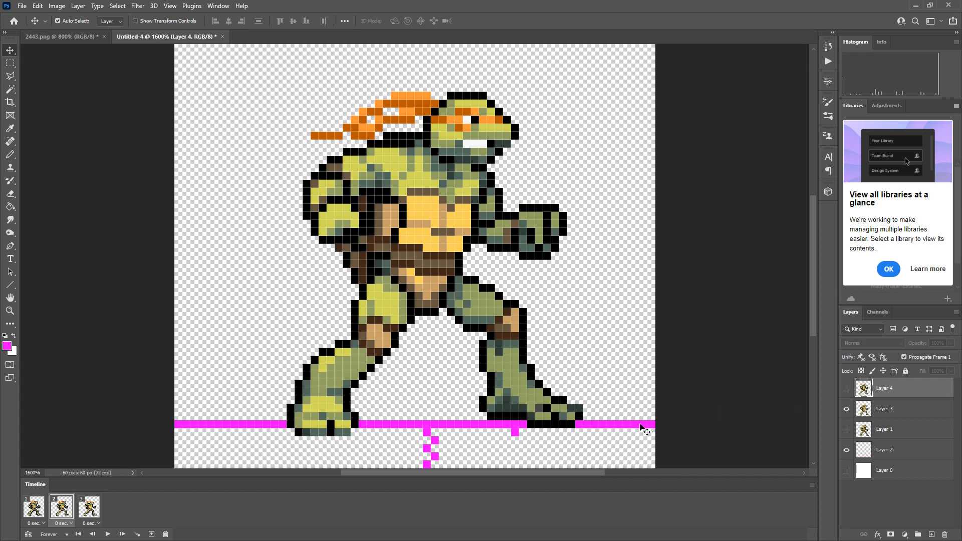
click(42, 511)
click(61, 513)
click(34, 507)
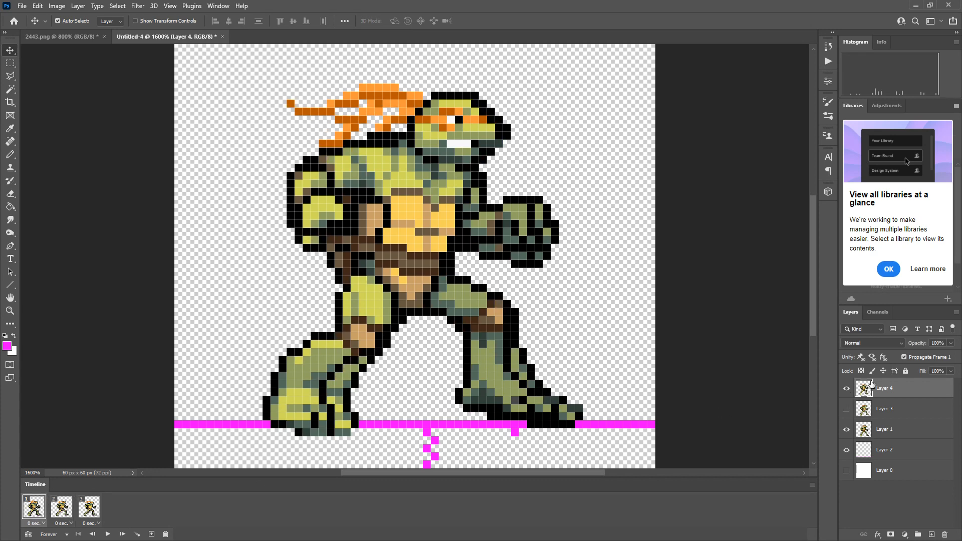
click(848, 393)
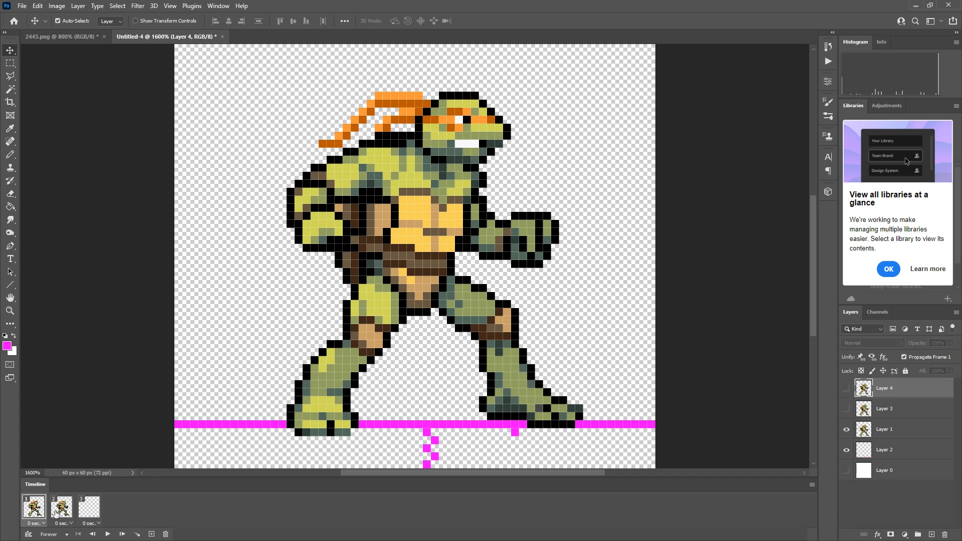
click(57, 512)
click(89, 507)
click(846, 393)
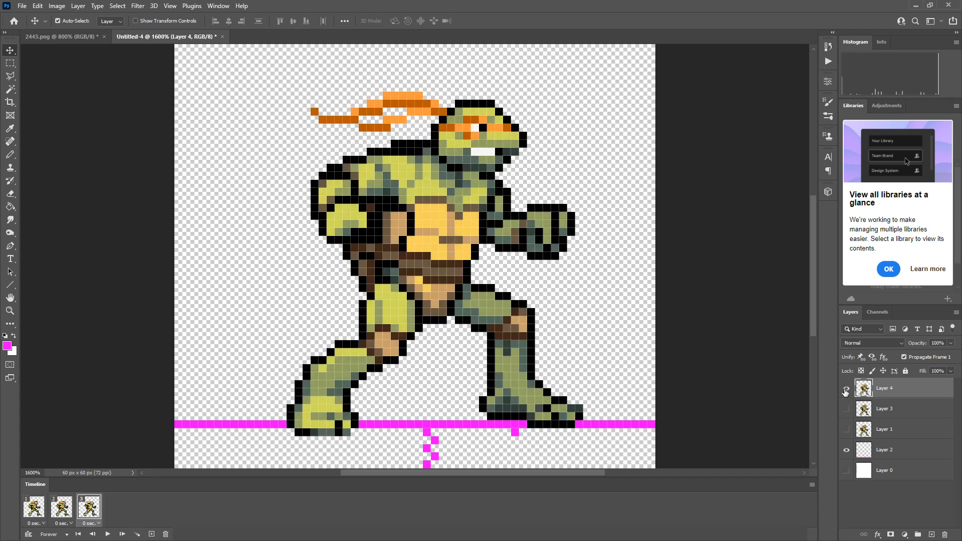
Step through the three animation frames twice to compare the turtle poses and their alignment.
click(28, 513)
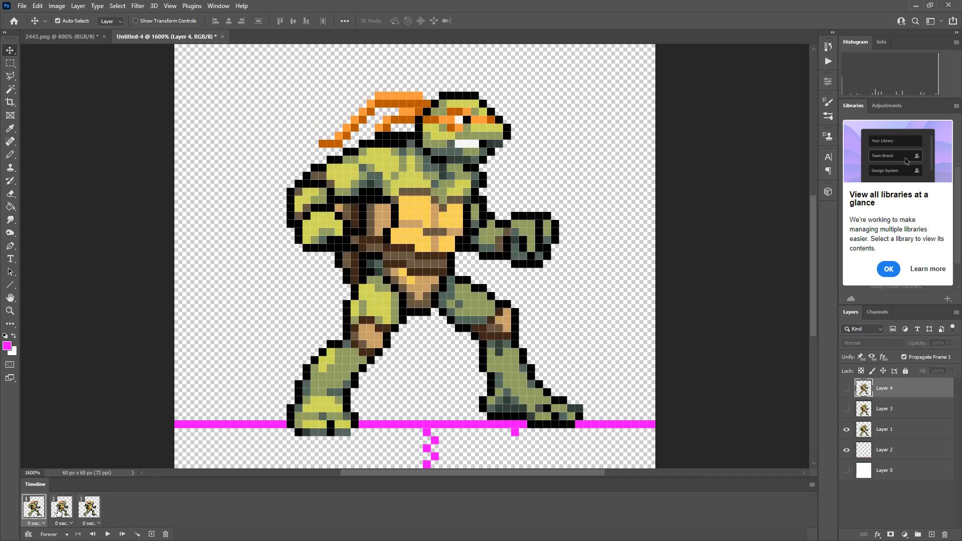
click(59, 510)
click(85, 511)
click(37, 512)
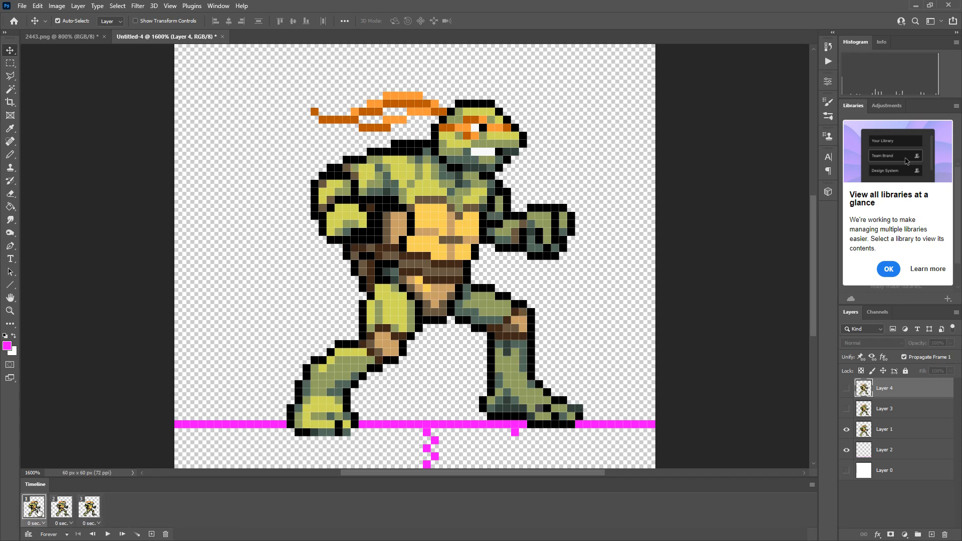
click(60, 511)
click(83, 515)
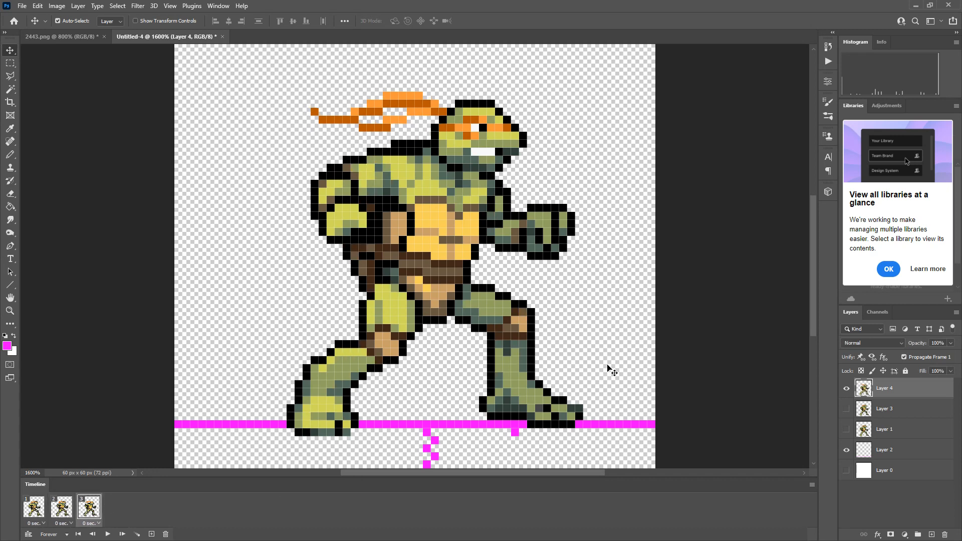
Copy the fourth turtle in the first row of 2443.png with a rectangular marquee, and paste it into Untitled-4.
scroll(388, 245, down, 1)
scroll(388, 245, down, 3)
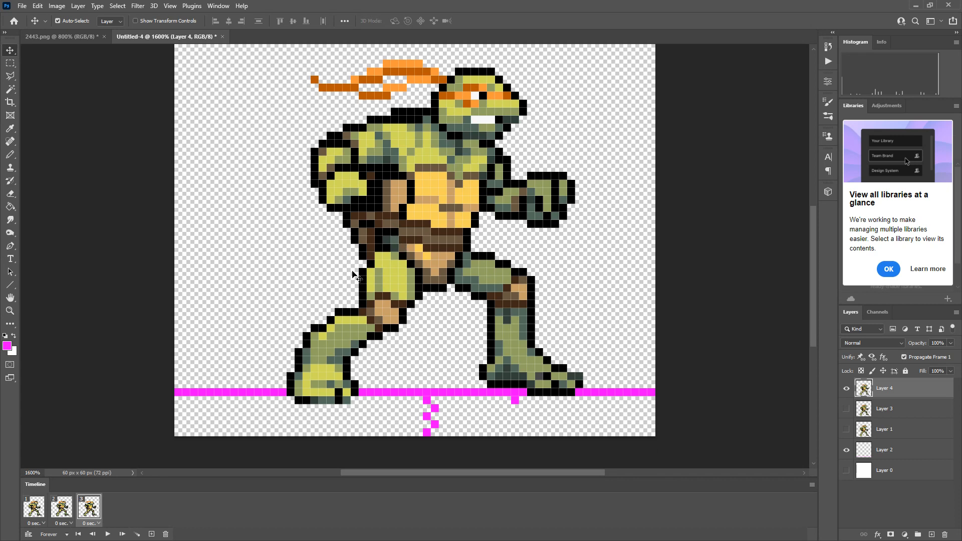
click(84, 37)
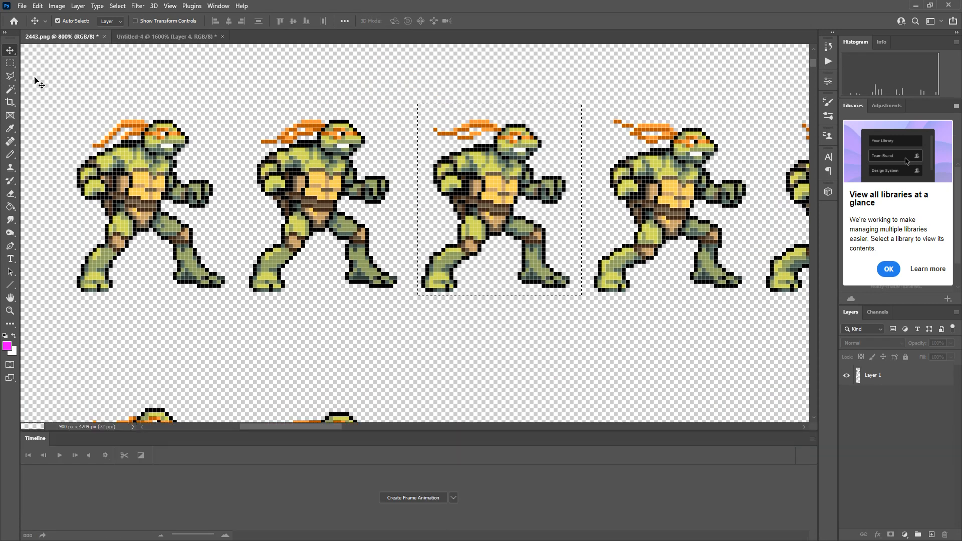
click(10, 63)
click(537, 100)
drag(594, 112, 753, 295)
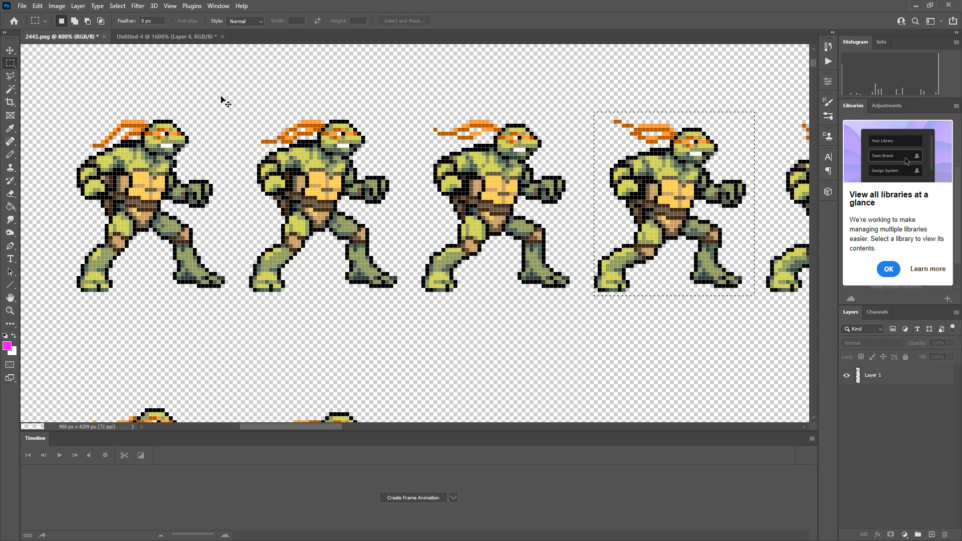
click(165, 36)
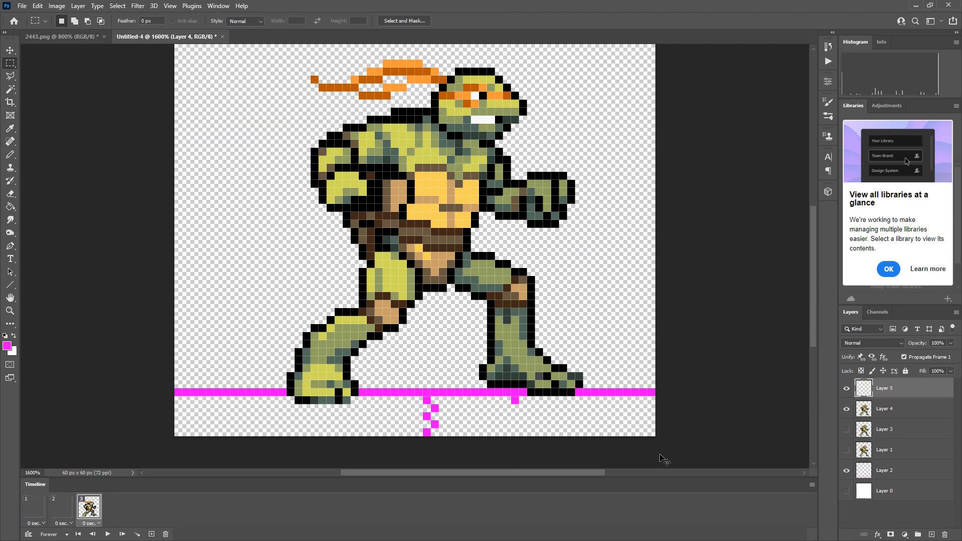
key(ctrl+v)
Copy the fifth turtle in the first row of 2443.png with a rectangular marquee, and paste it into Untitled-4.
click(60, 36)
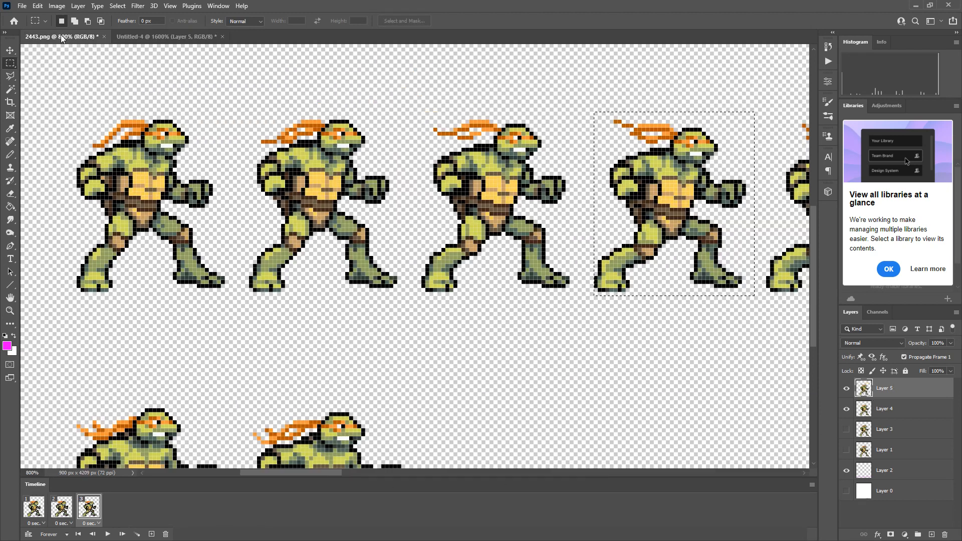
mouse_move(283, 426)
mouse_down()
mouse_move(332, 430)
mouse_move(296, 427)
mouse_up()
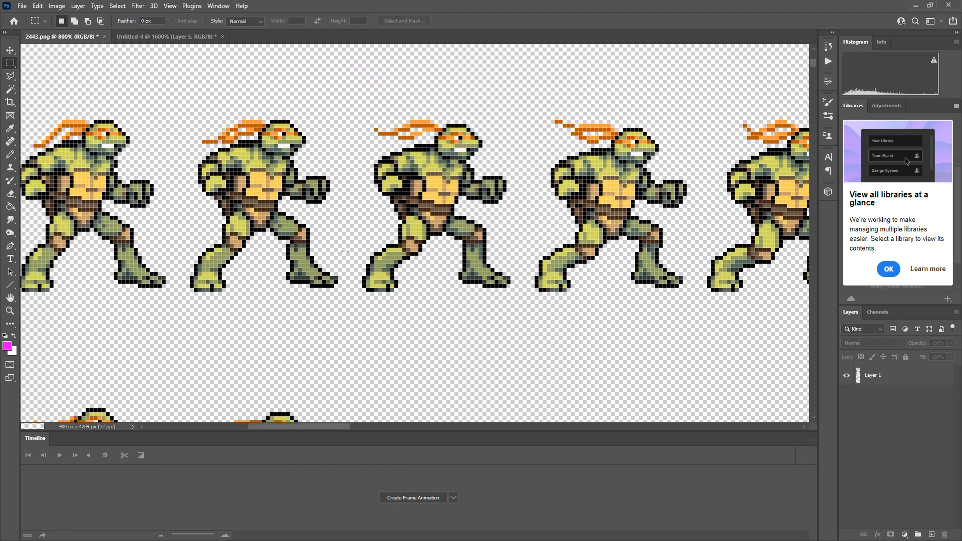
key(z)
click(343, 243)
alt+click(372, 317)
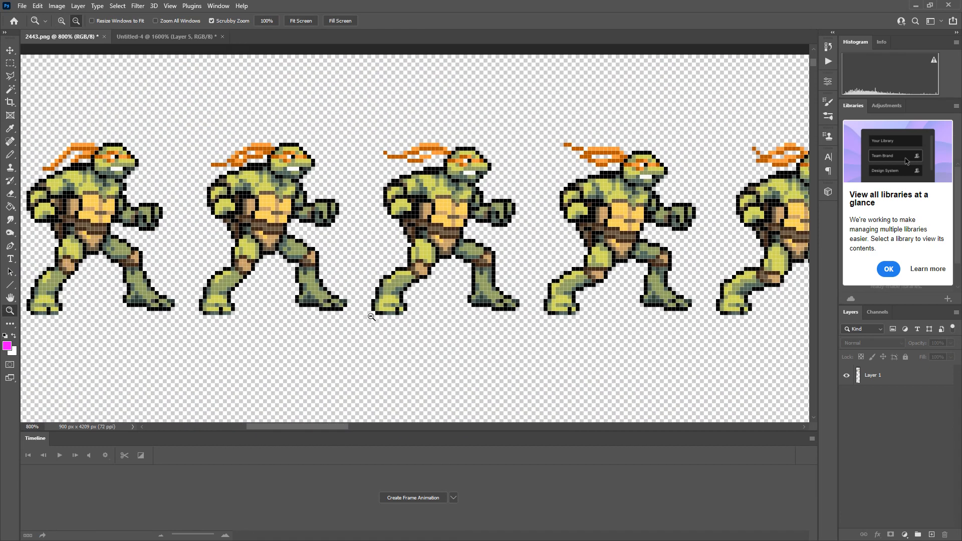
alt+click(359, 301)
alt+click(344, 280)
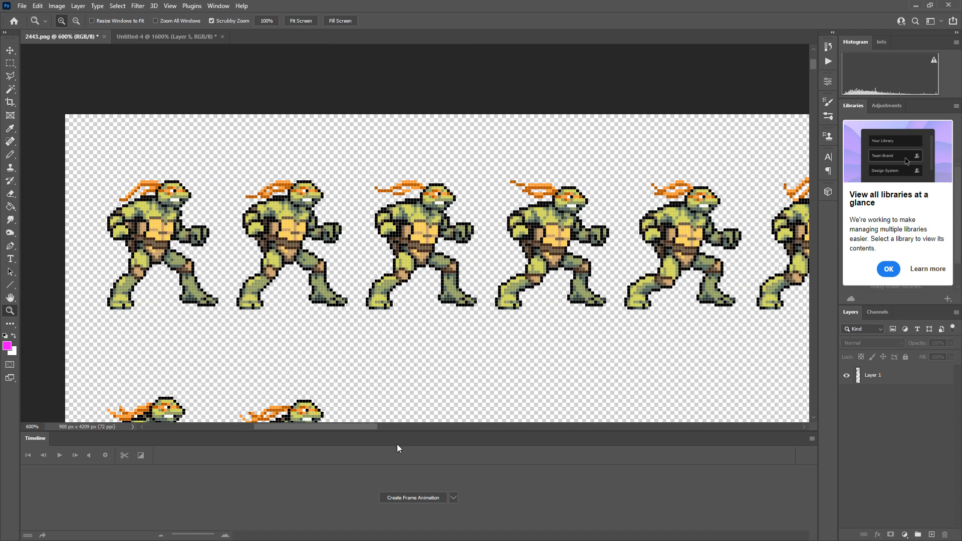
drag(367, 426, 393, 426)
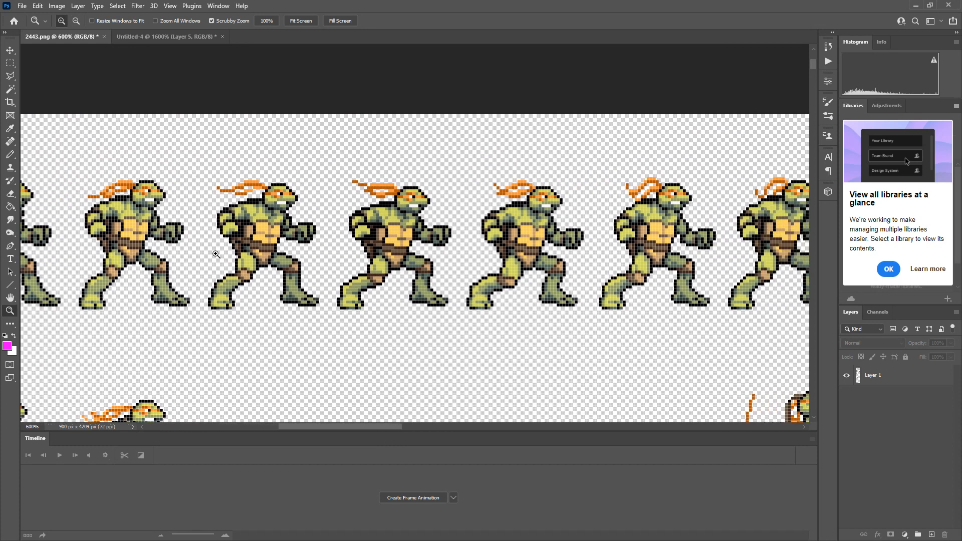
click(10, 63)
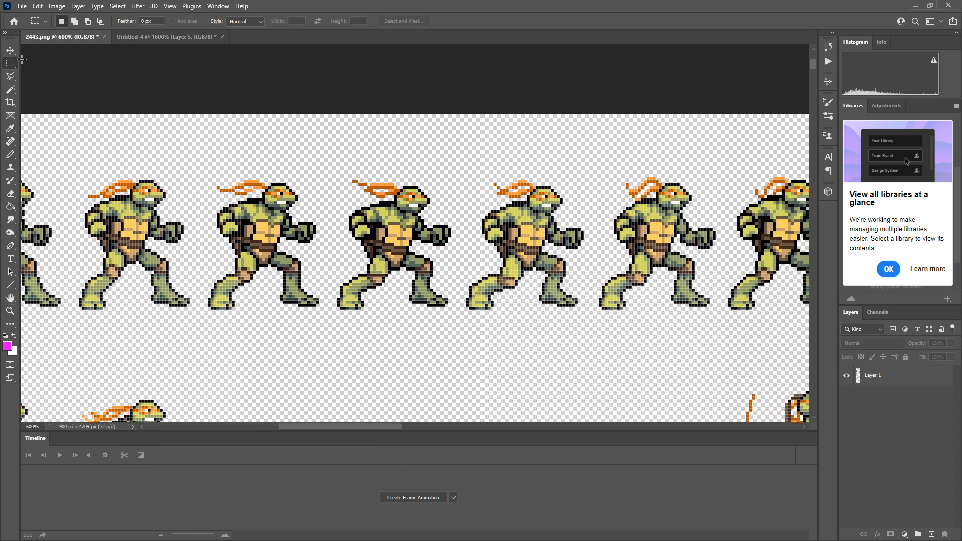
drag(469, 178, 584, 310)
click(467, 167)
drag(461, 169, 592, 316)
click(159, 37)
key(ctrl+v)
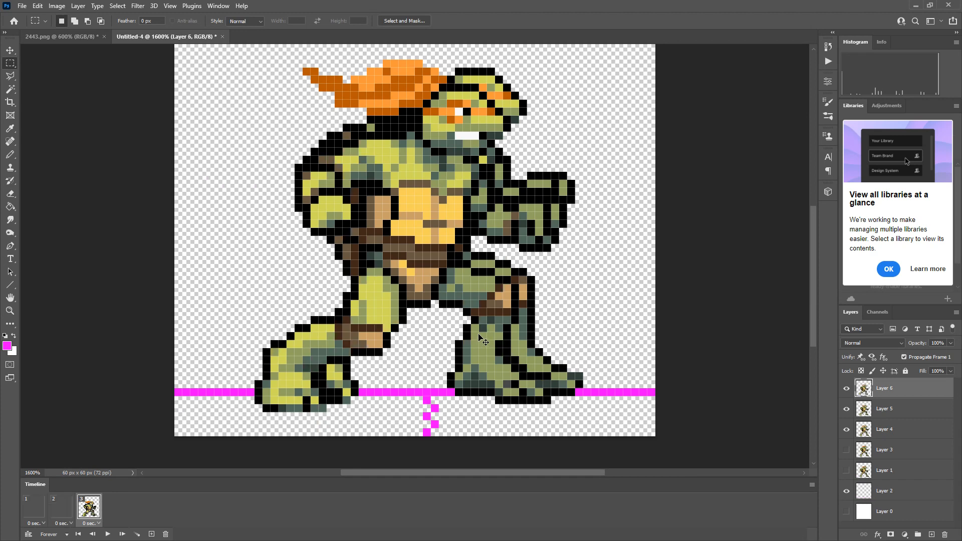
Copy the sixth turtle in the first row of 2443.png with a rectangular marquee, and paste it into Untitled-4.
click(75, 37)
click(678, 191)
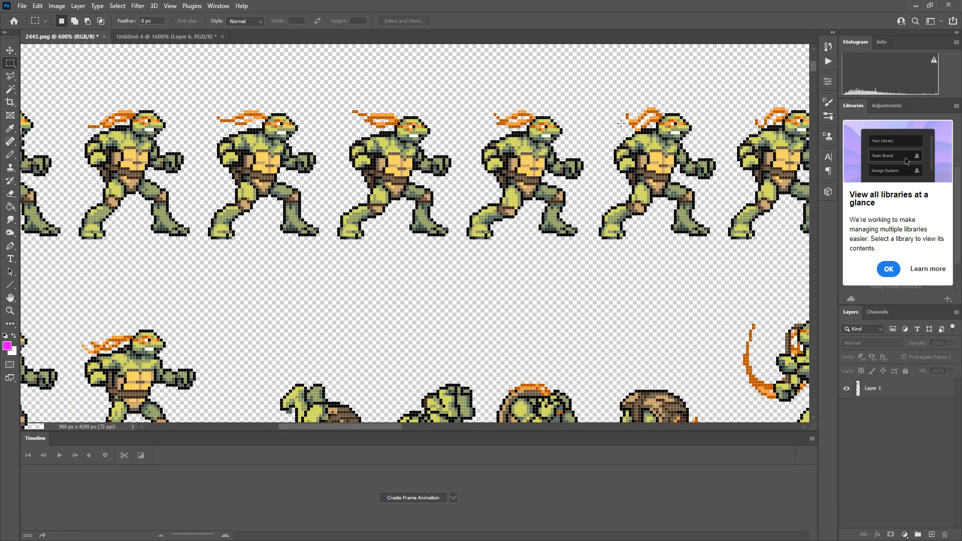
drag(596, 95, 723, 245)
key(ctrl+c)
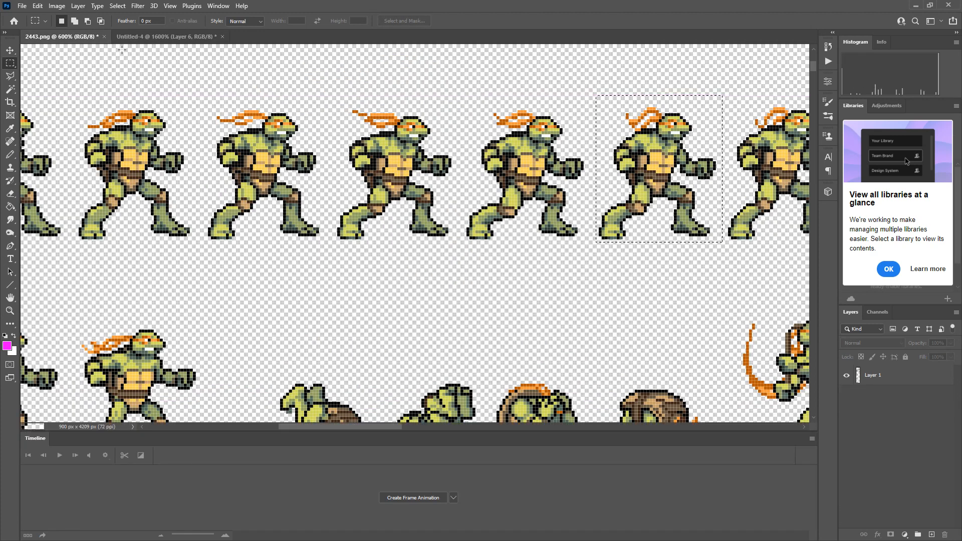
click(156, 36)
key(ctrl+v)
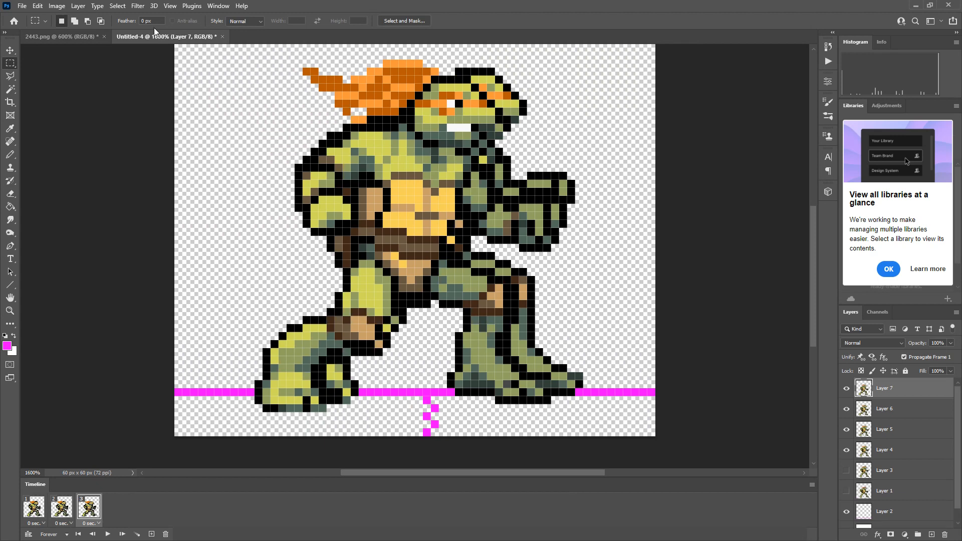
Copy the seventh turtle in the first row of 2443.png with an about 40 × 49 px marquee, and paste it into Untitled-4.
click(80, 39)
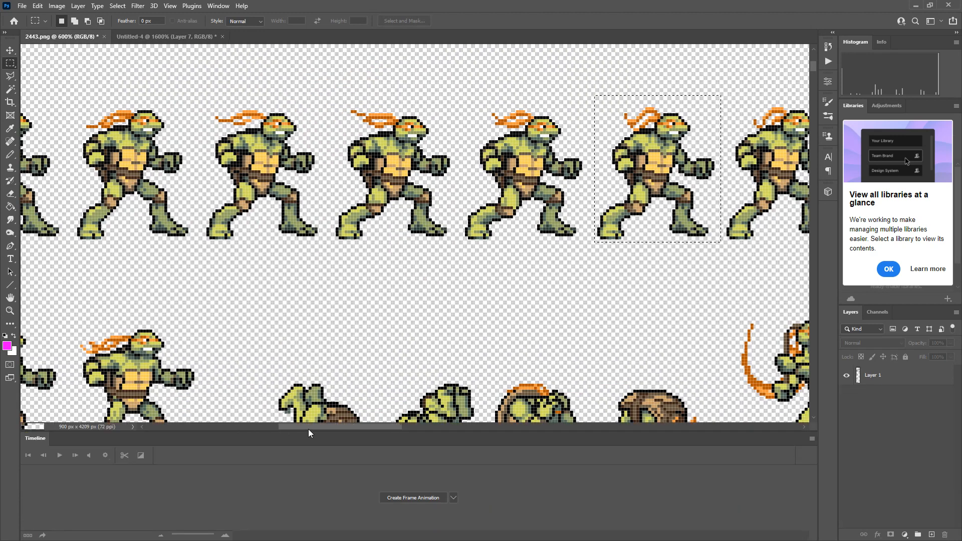
drag(308, 428, 359, 428)
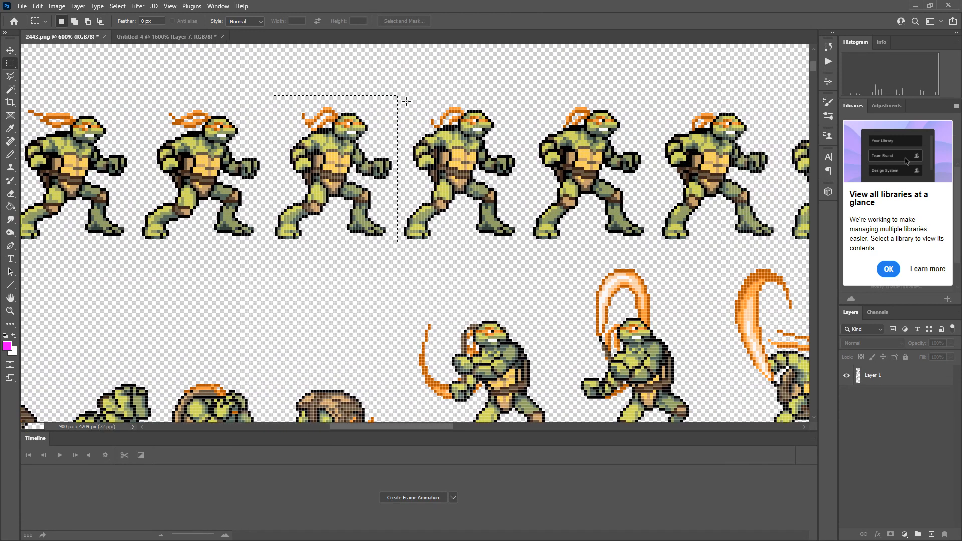
drag(404, 95, 522, 241)
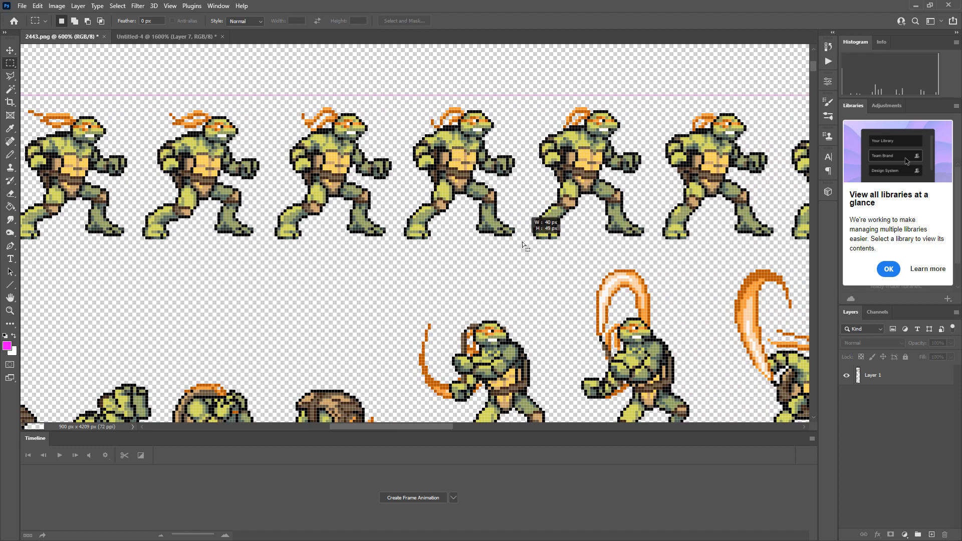
click(165, 37)
key(ctrl+v)
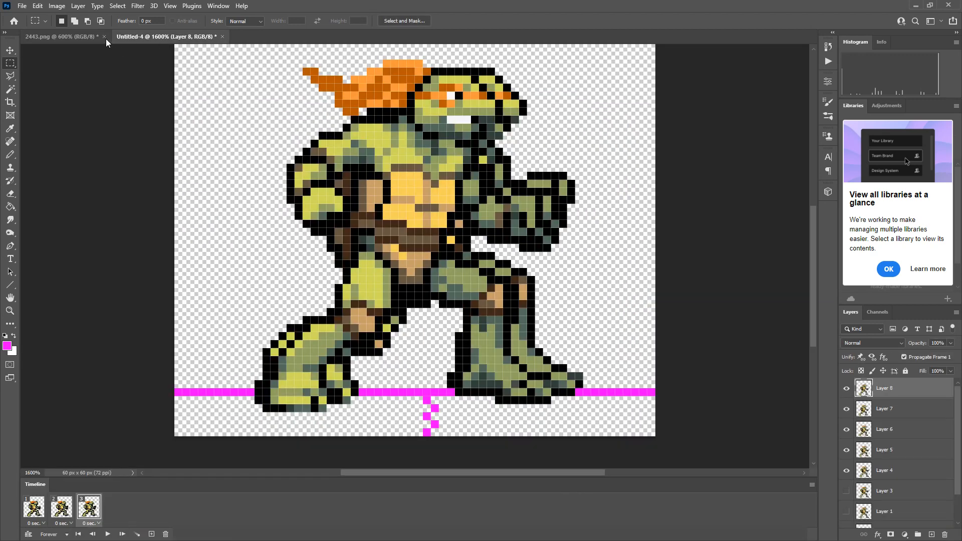
Return to 2443.png and move along the first row to the turtles after the seventh.
click(75, 36)
drag(420, 425, 466, 426)
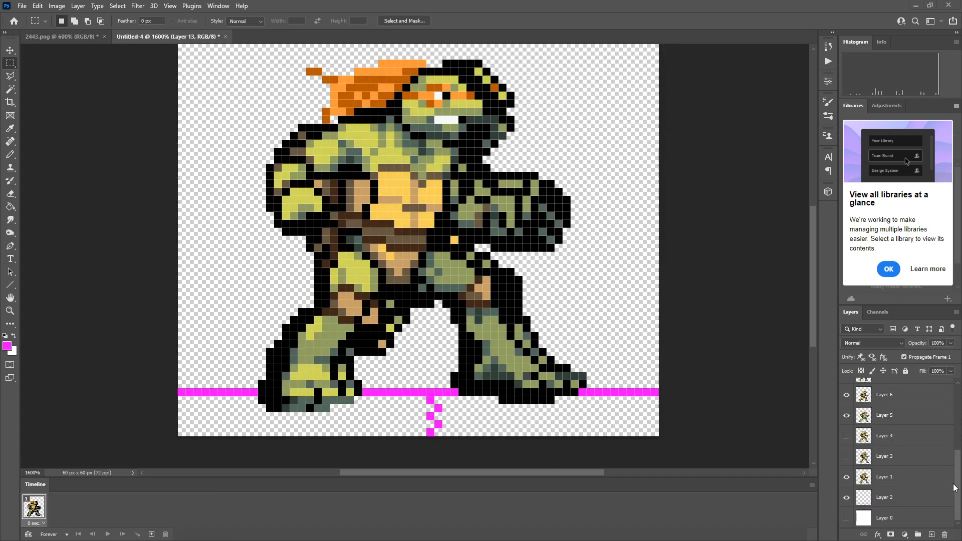
Hide Layers 5 to 13 in the first frame so that only Layer 1's turtle and the ground line show.
drag(960, 471, 958, 470)
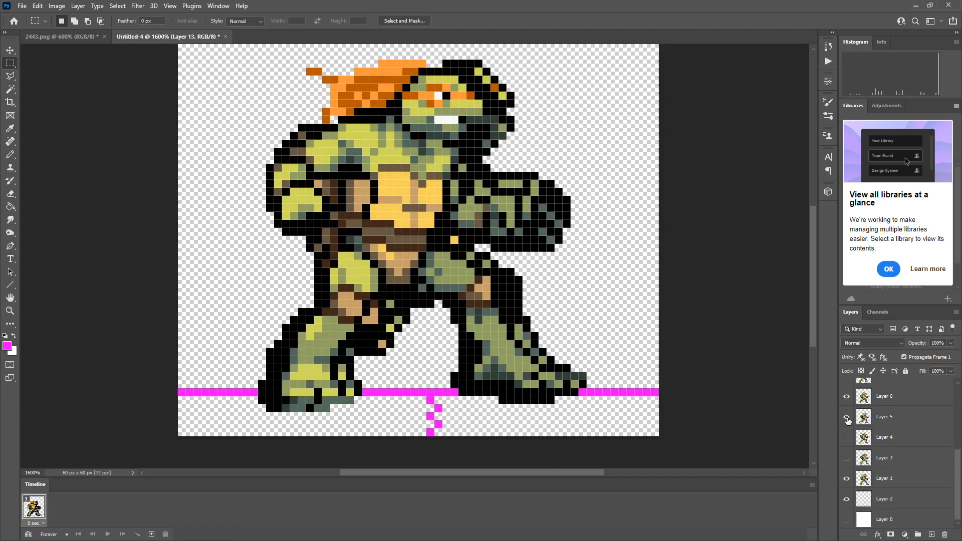
click(847, 385)
scroll(855, 451, up, 3)
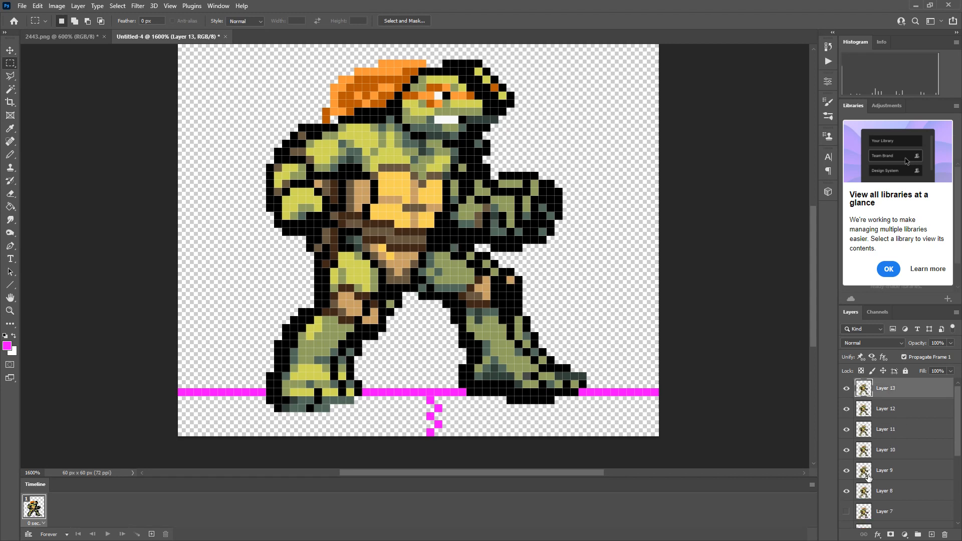
drag(854, 490, 840, 396)
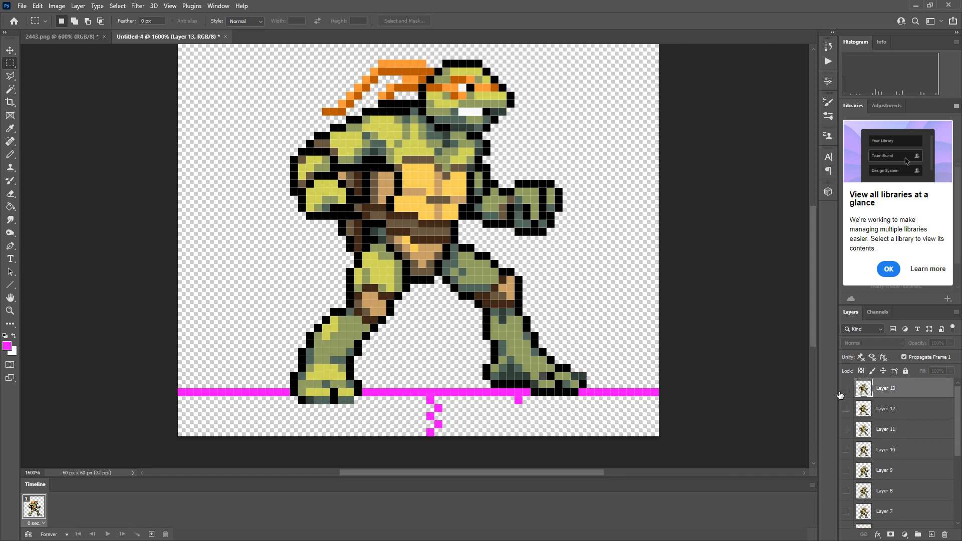
Select Layer 1 and add a second frame to the animation.
scroll(874, 442, down, 3)
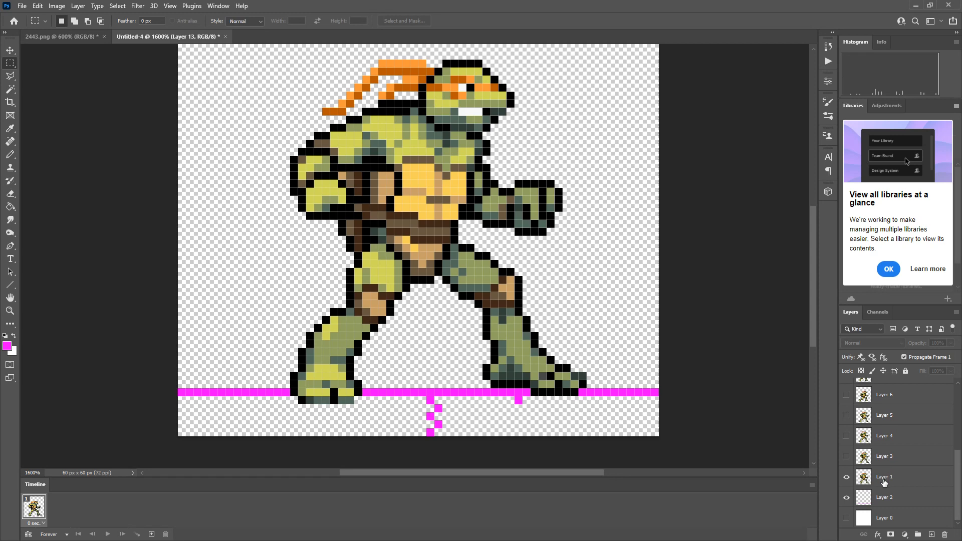
click(884, 480)
click(152, 534)
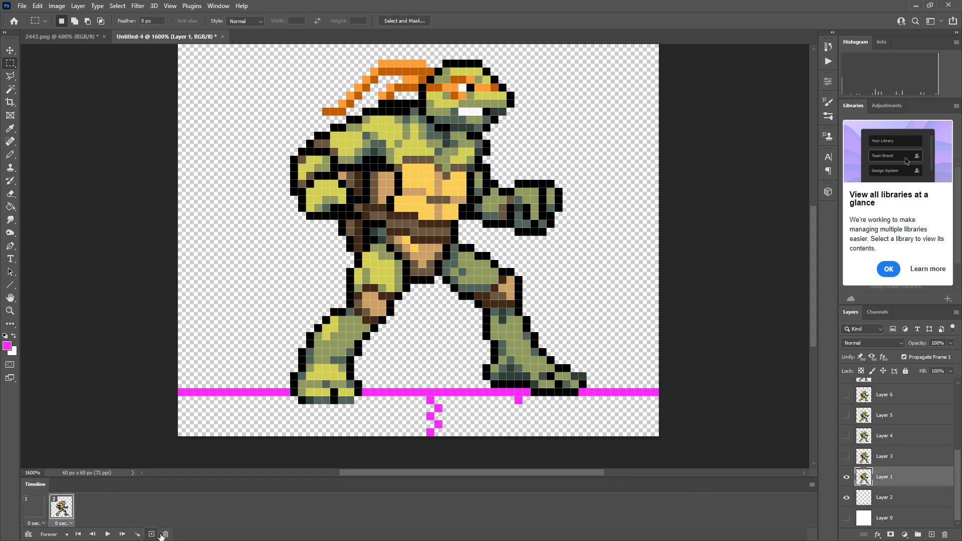
Show Layer 3 instead of Layer 1 in frame 2, then add frame 3 showing Layer 4 instead of Layer 3.
click(846, 476)
click(846, 456)
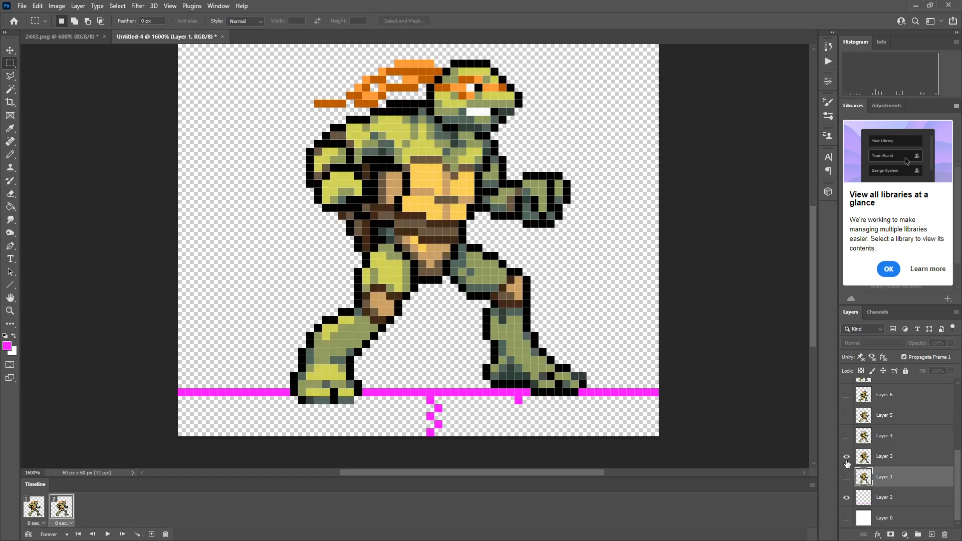
click(153, 534)
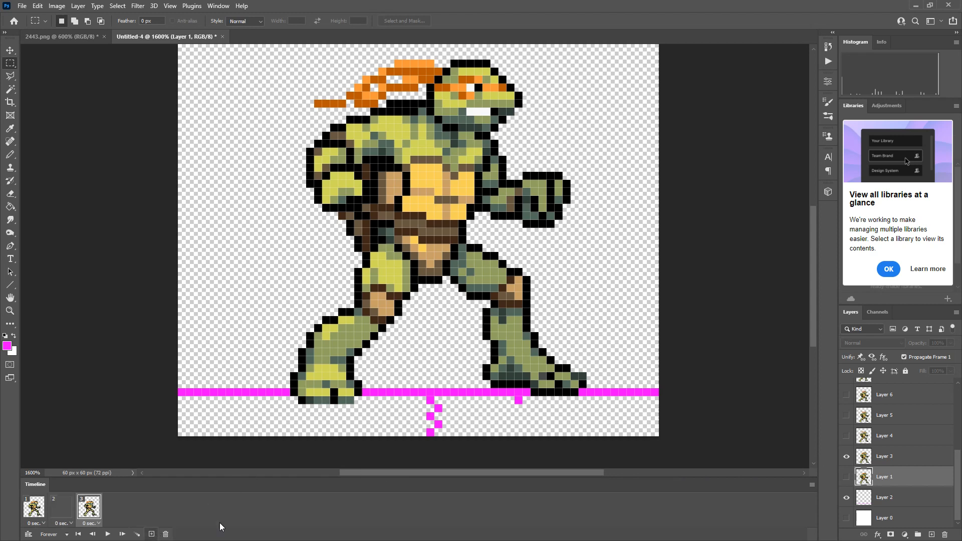
click(846, 456)
click(846, 436)
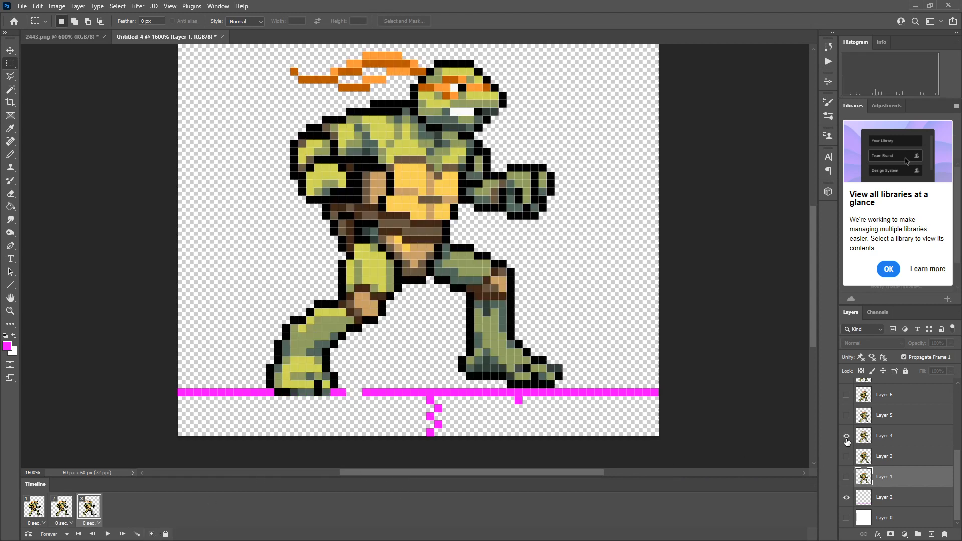
Move Layer 4's turtle in frame 3 about 2 px right and 1 px down, checking it against frame 2.
click(10, 50)
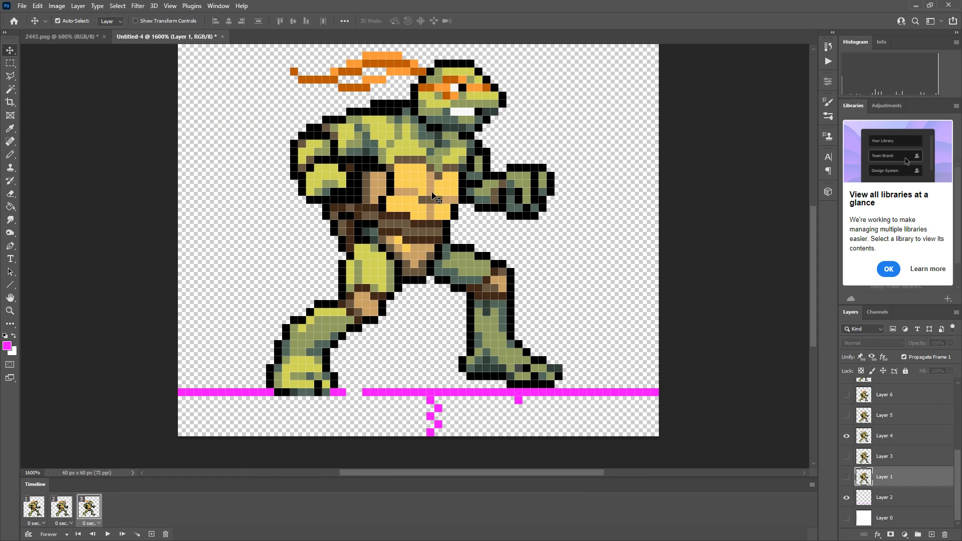
drag(412, 190, 416, 195)
click(62, 508)
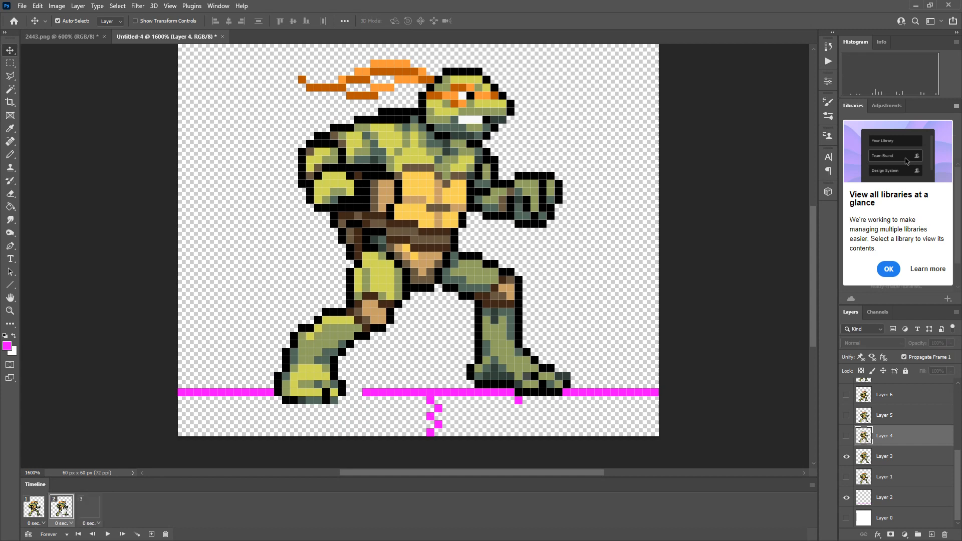
click(81, 507)
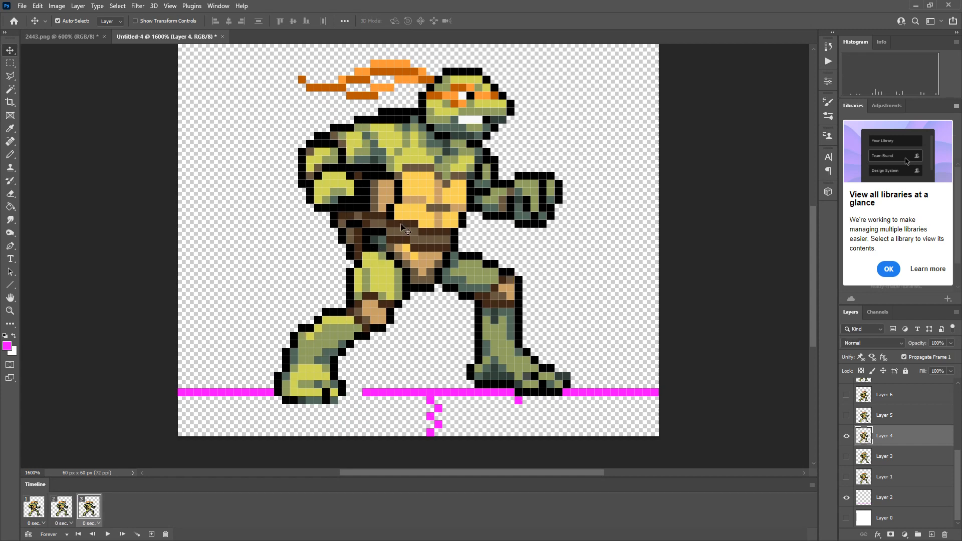
drag(401, 225, 407, 224)
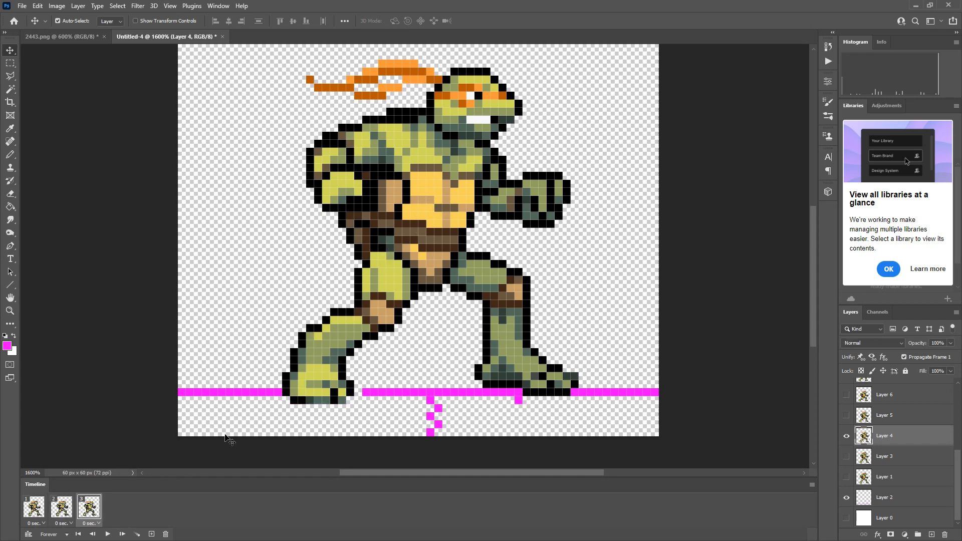
Compare frame 3 with the earlier frames and nudge Layer 4's turtle about 1 px further right so its feet line up.
click(61, 508)
click(83, 515)
click(72, 515)
click(80, 516)
drag(524, 353, 533, 353)
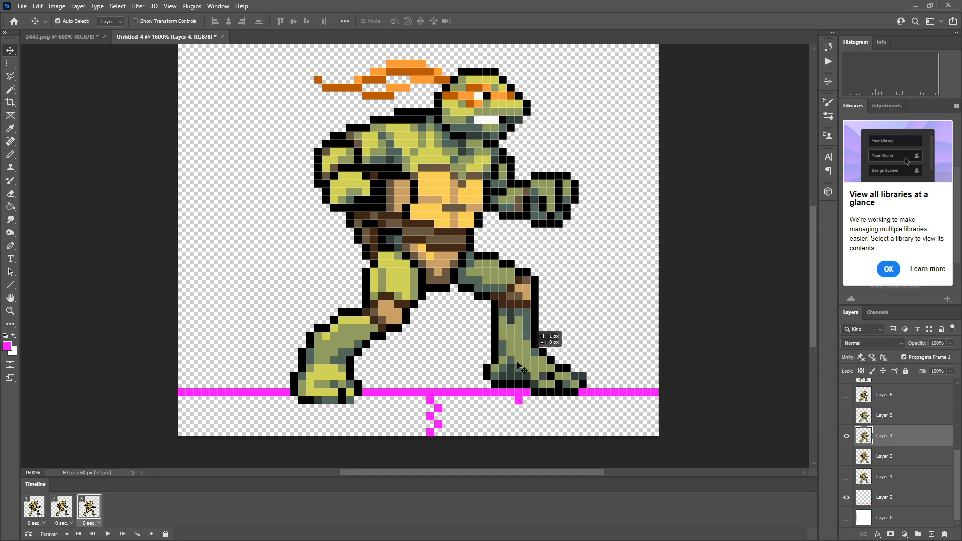
click(72, 511)
click(88, 509)
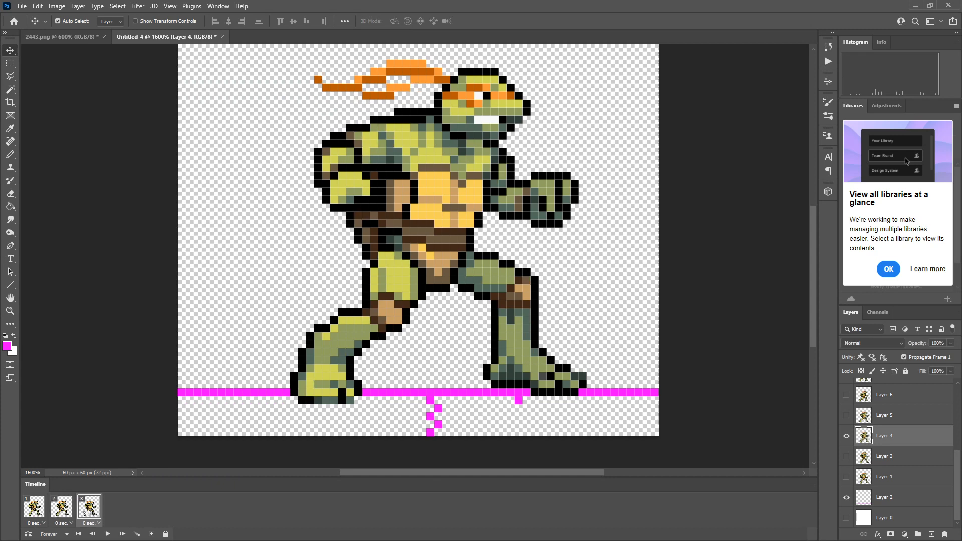
click(55, 517)
click(38, 515)
click(61, 512)
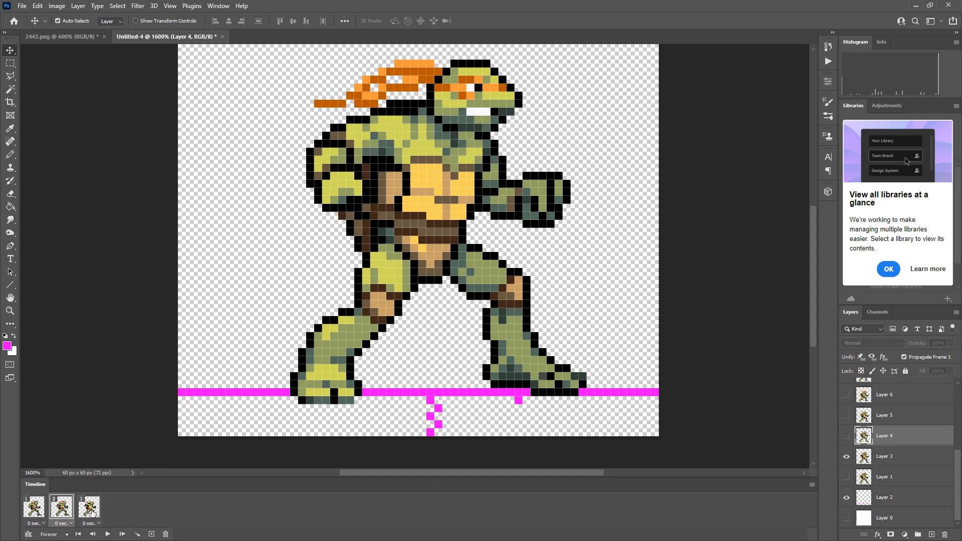
click(93, 513)
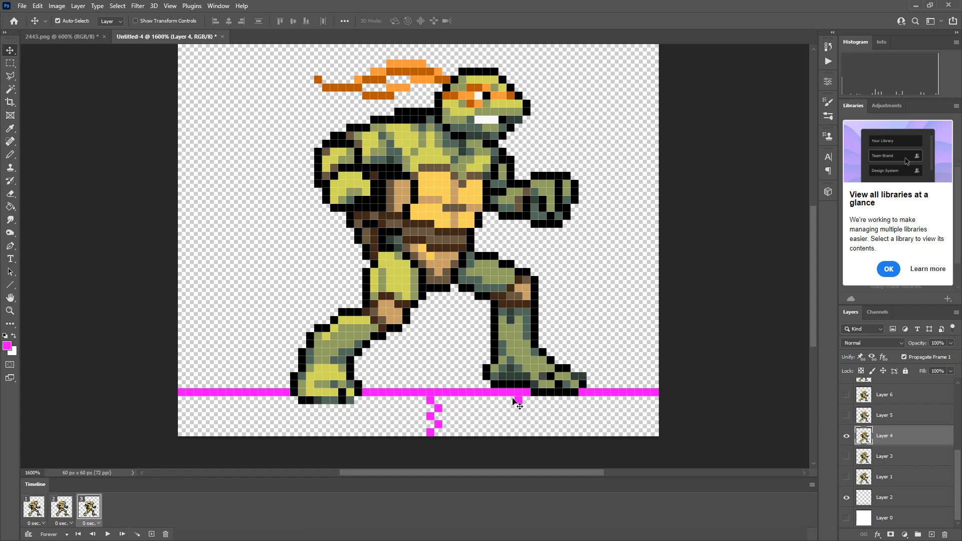
Add frame 4 showing Layer 5 instead of Layer 4, aligning its feet by moving it about 3 px right and 1 px up.
click(151, 534)
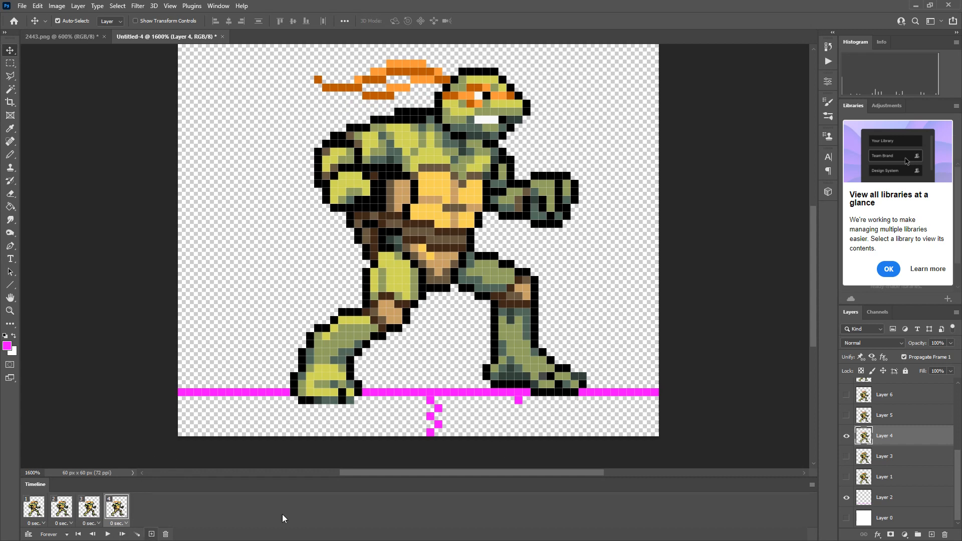
click(846, 415)
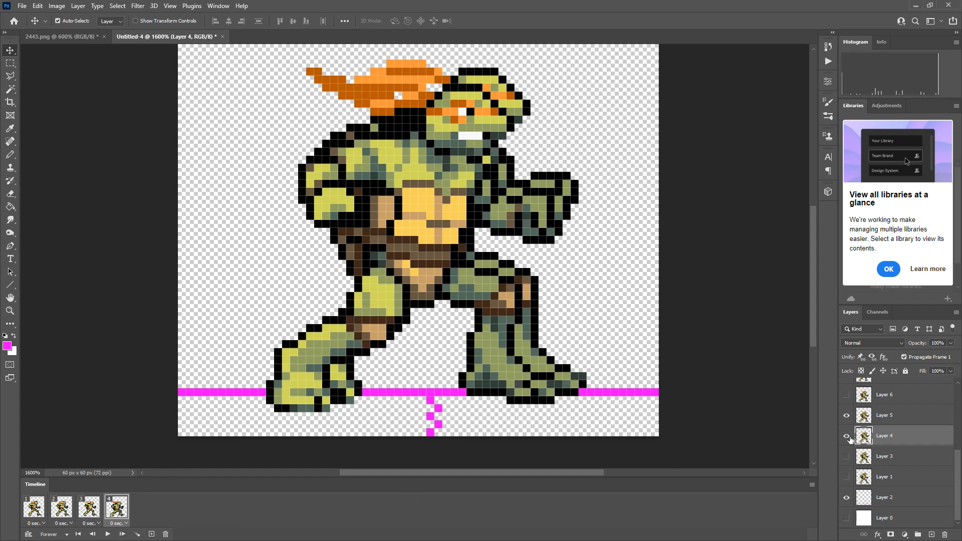
drag(508, 368, 534, 365)
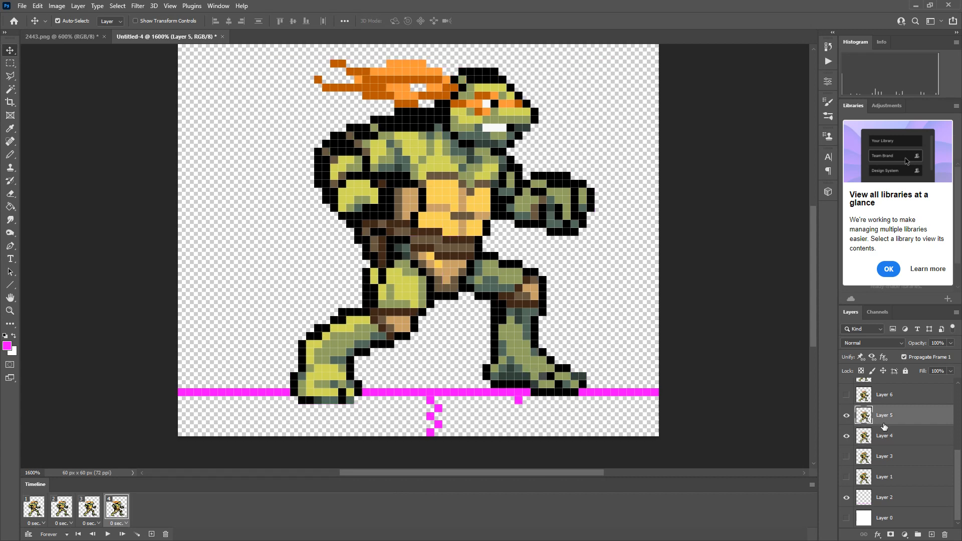
click(847, 436)
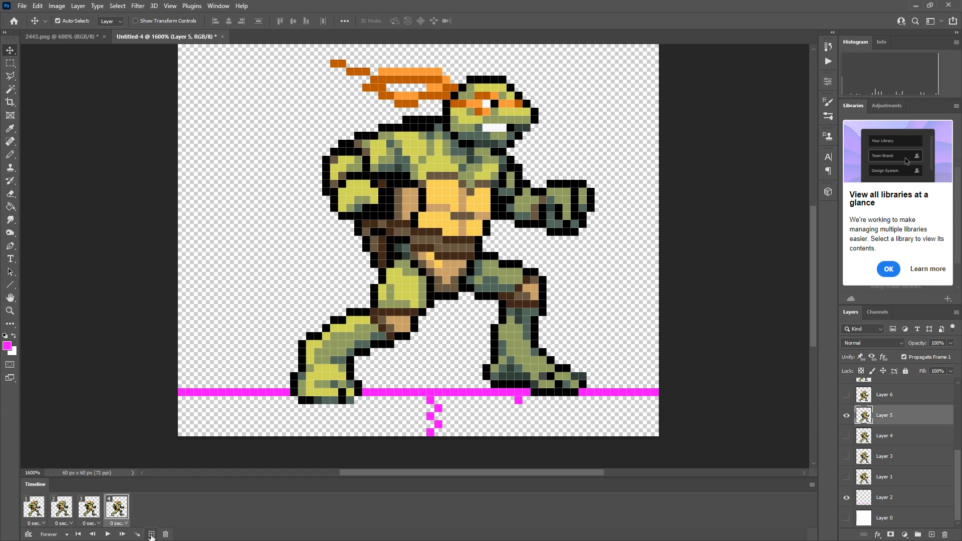
Add frame 5 showing Layer 6 instead of Layer 5, aligning its feet by moving it about 4 px right and 1 px up.
click(150, 534)
click(847, 415)
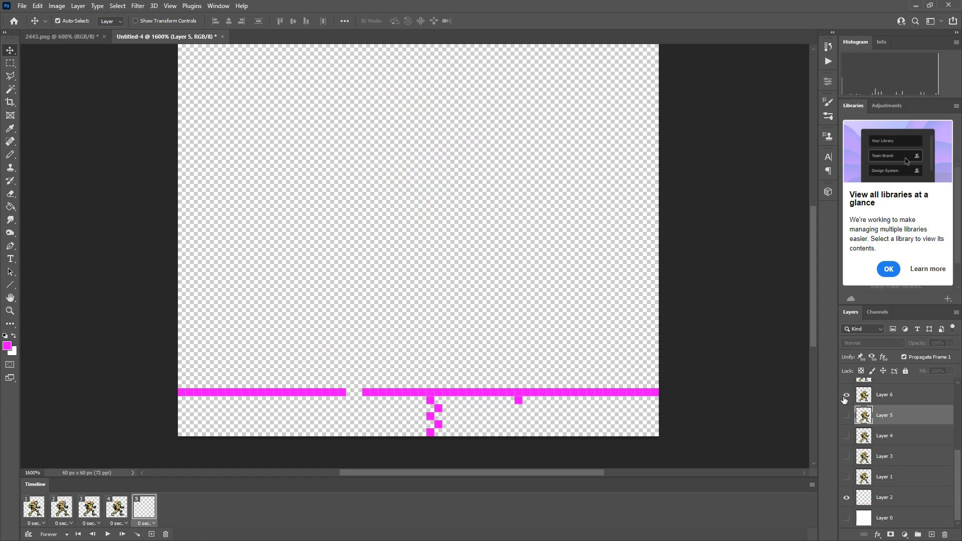
click(847, 395)
click(883, 396)
click(847, 416)
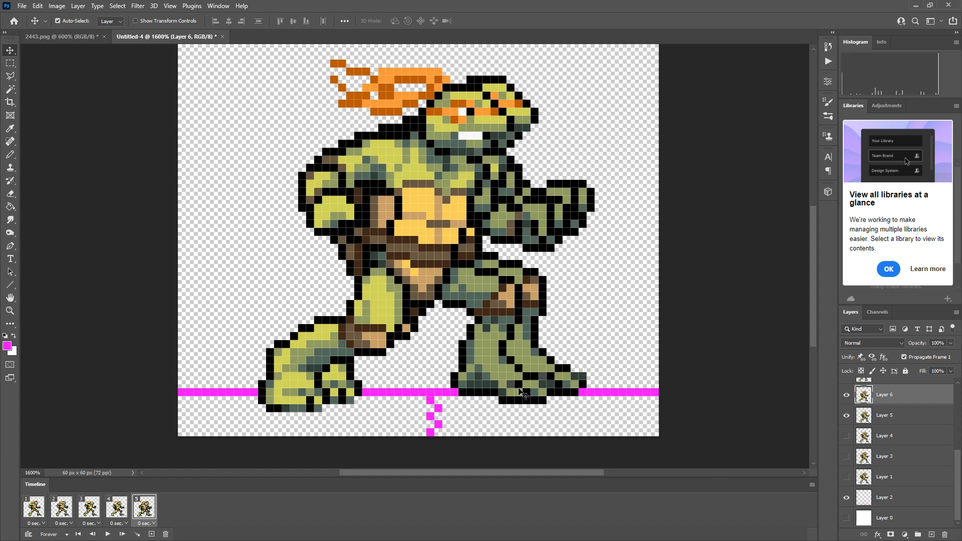
drag(530, 396, 557, 384)
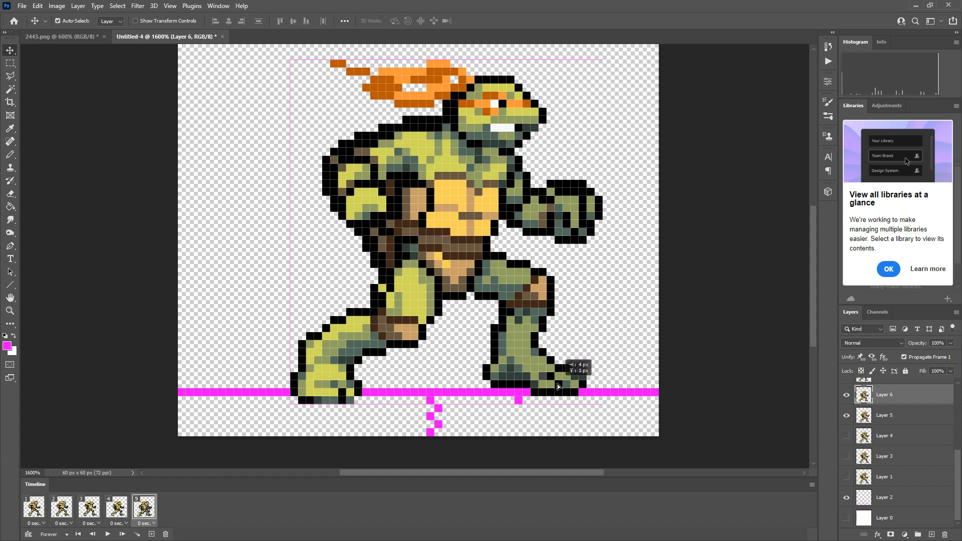
click(847, 415)
Add frame 6 showing Layer 7 instead of Layer 6, with its turtle's feet aligned to Layer 6's feet.
scroll(872, 422, up, 4)
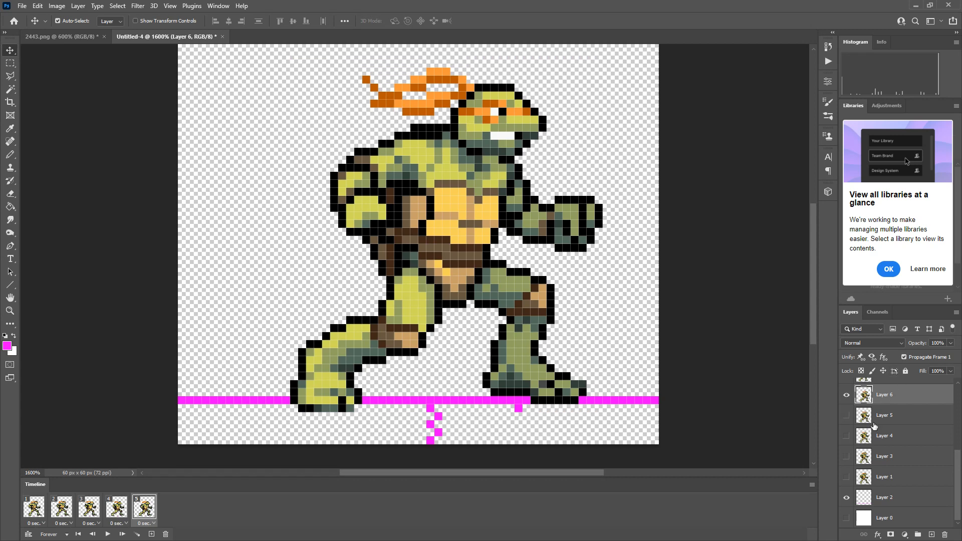
click(152, 534)
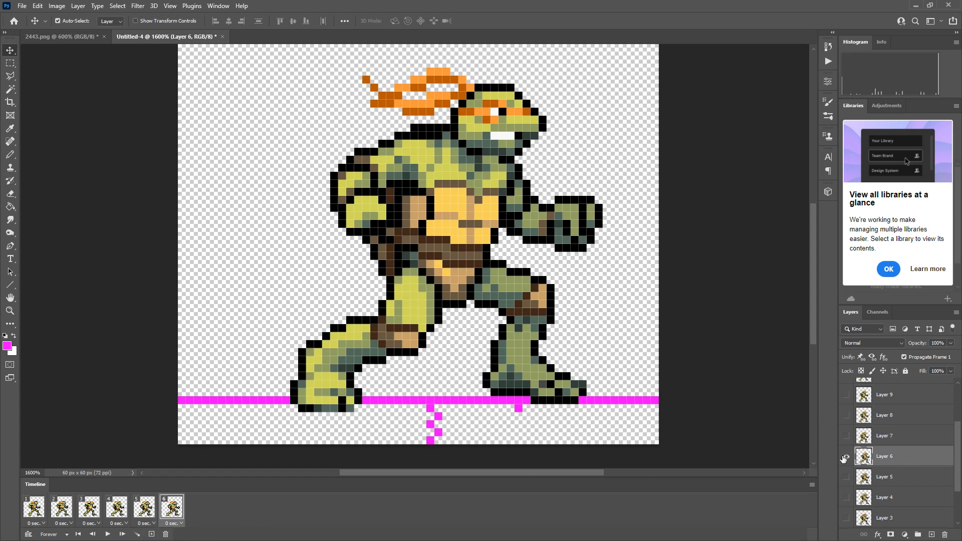
click(846, 436)
drag(505, 393, 527, 380)
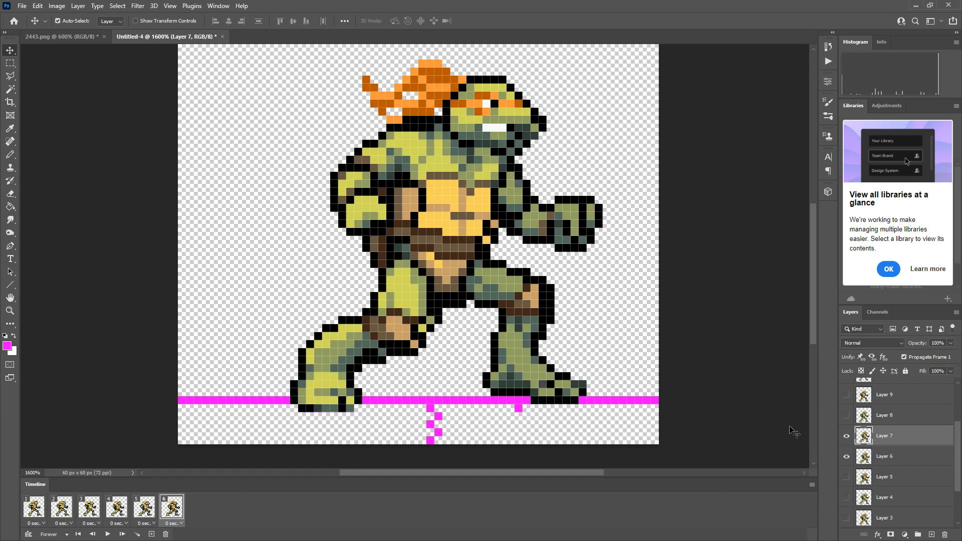
click(841, 456)
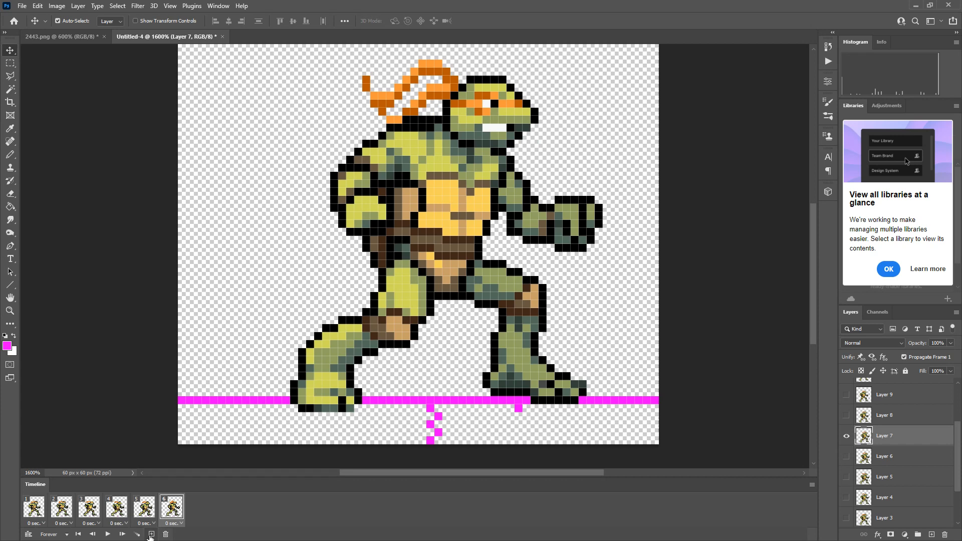
Add frame 7 showing Layer 8 instead of Layer 7, aligning its feet by moving it about 3 px right and 1 px up.
click(151, 534)
click(847, 416)
click(846, 436)
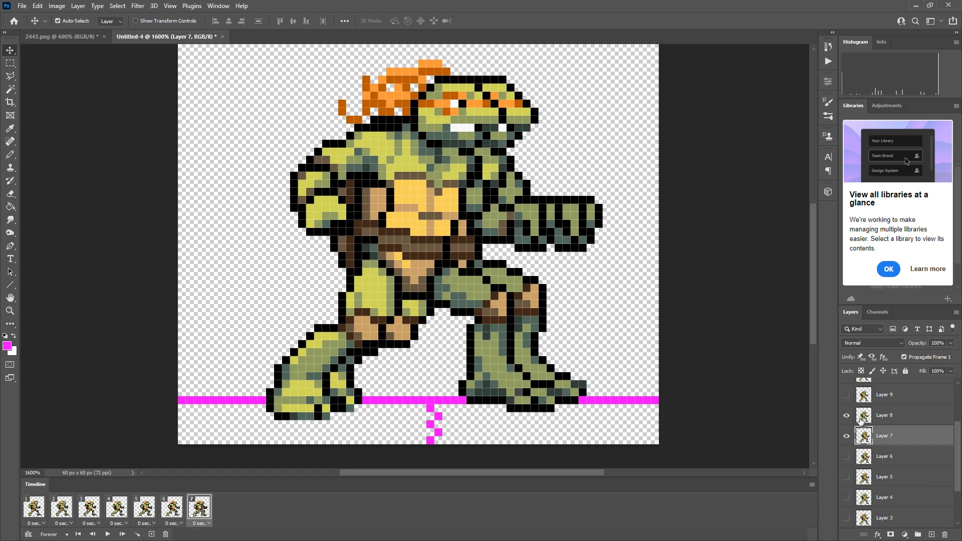
click(862, 419)
drag(504, 377, 531, 375)
click(847, 437)
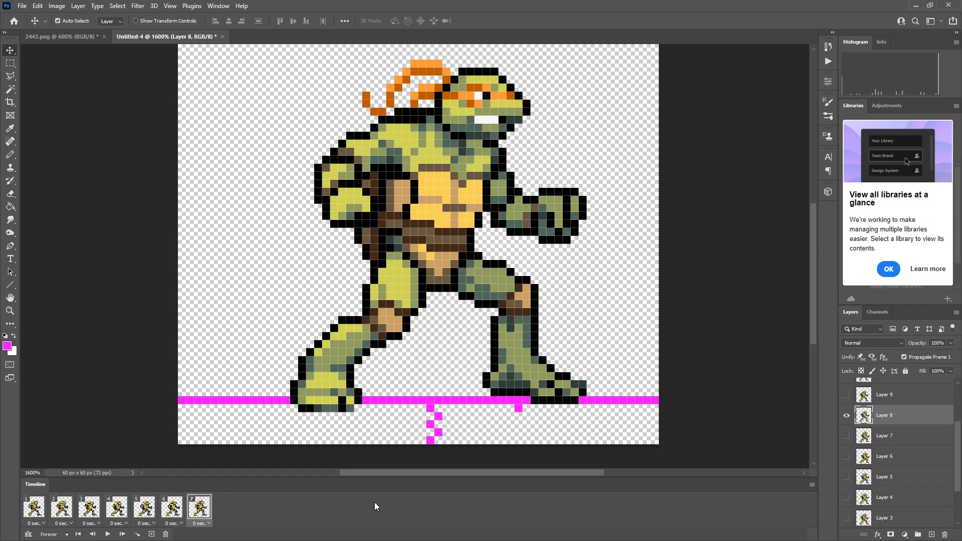
Add frame 8 showing Layer 9 instead of Layer 8, aligning its feet by moving it about 3 px right and 1 px up.
click(151, 534)
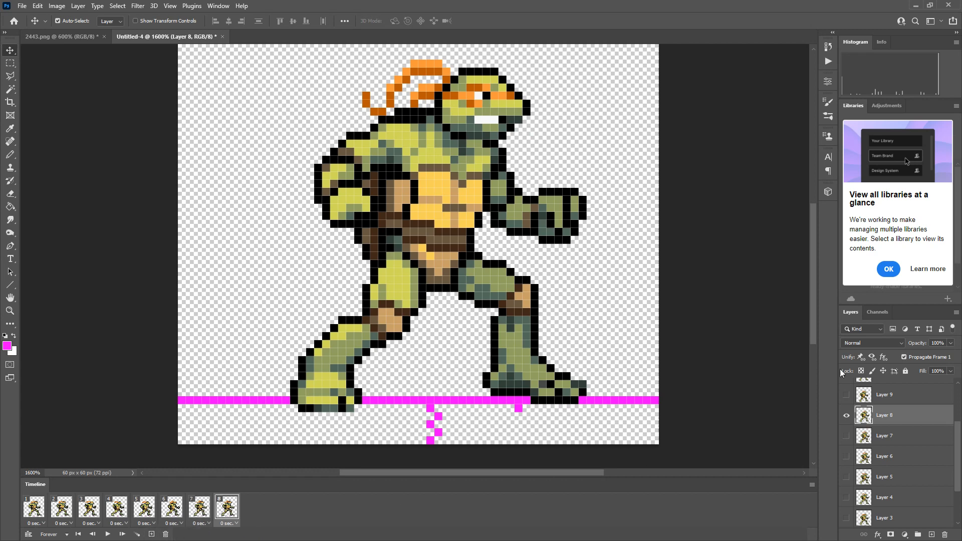
click(847, 396)
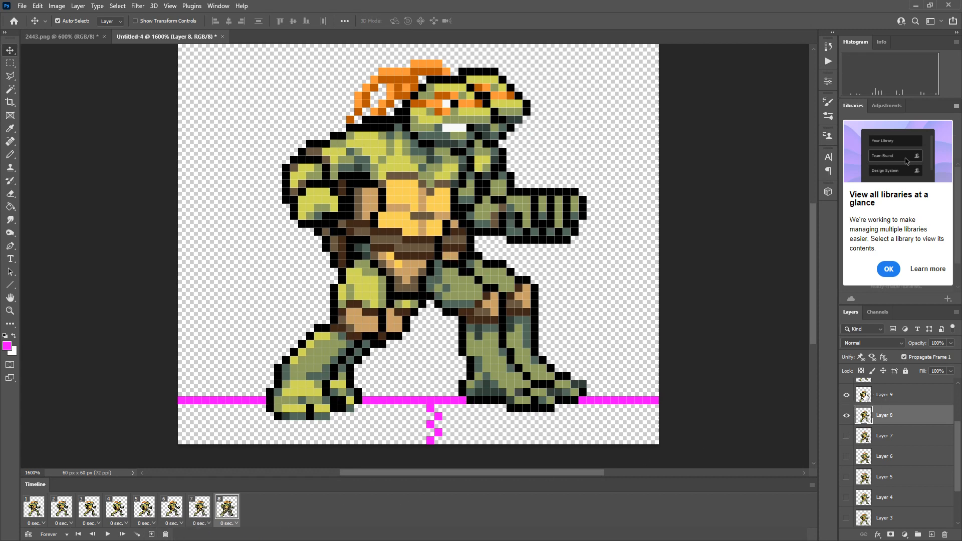
click(865, 397)
drag(514, 370, 531, 374)
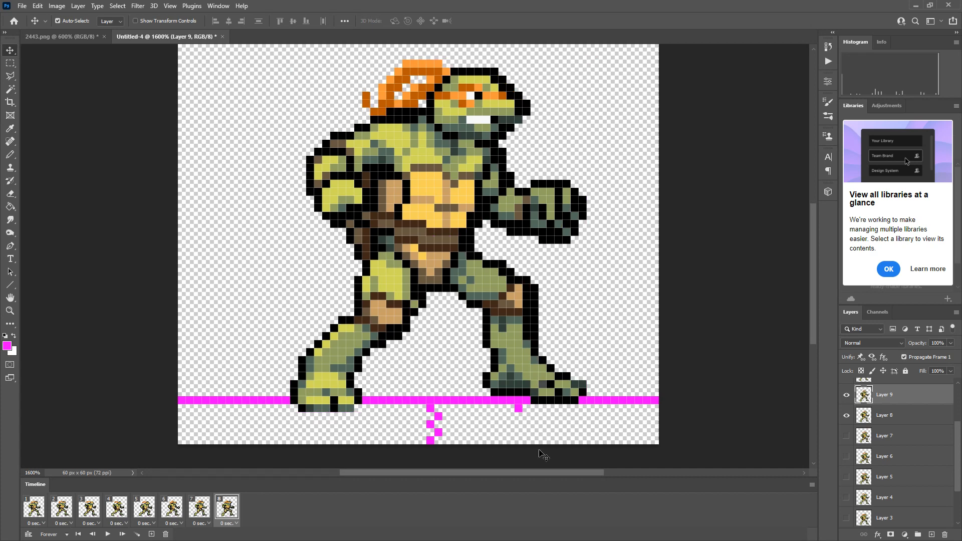
scroll(892, 451, up, 2)
click(846, 457)
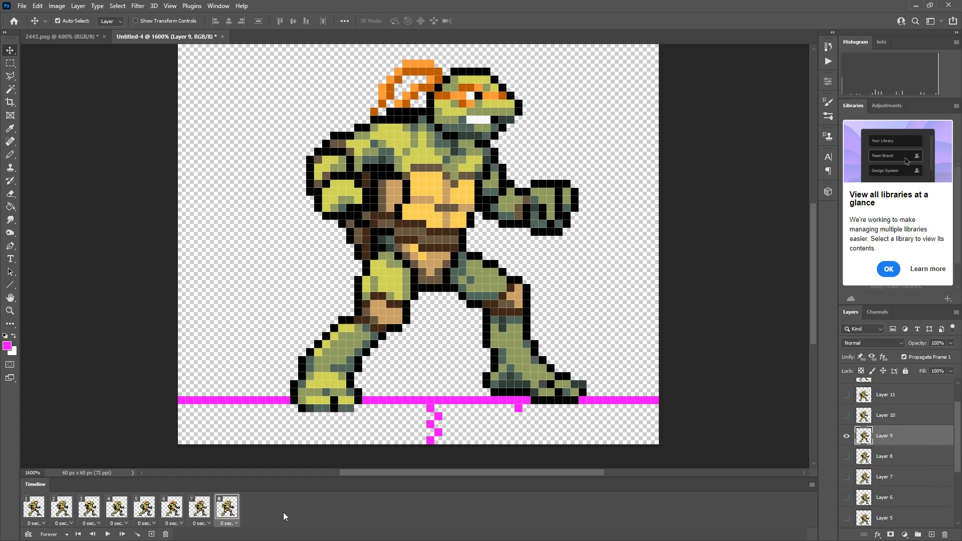
Add frame 9 showing Layer 10 instead of Layer 9, with its turtle's feet aligned to Layer 9's feet.
click(151, 534)
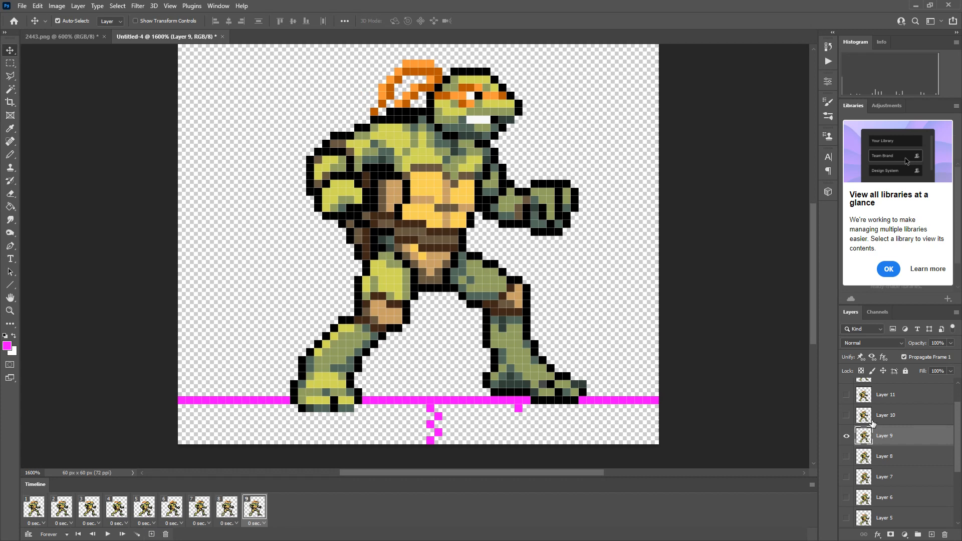
click(846, 415)
click(863, 415)
drag(509, 381, 528, 380)
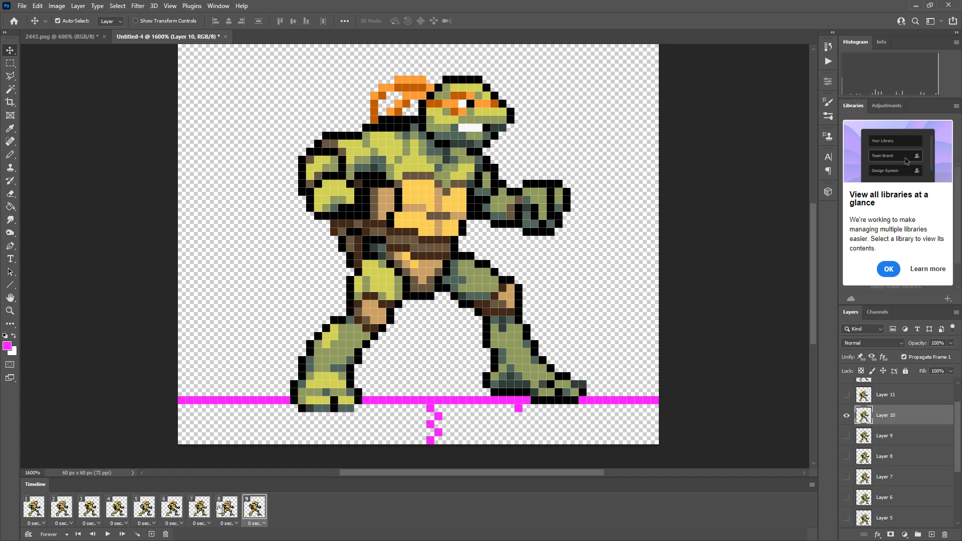
Add frame 10 and show Layer 11 together with Layer 10 for alignment.
click(152, 534)
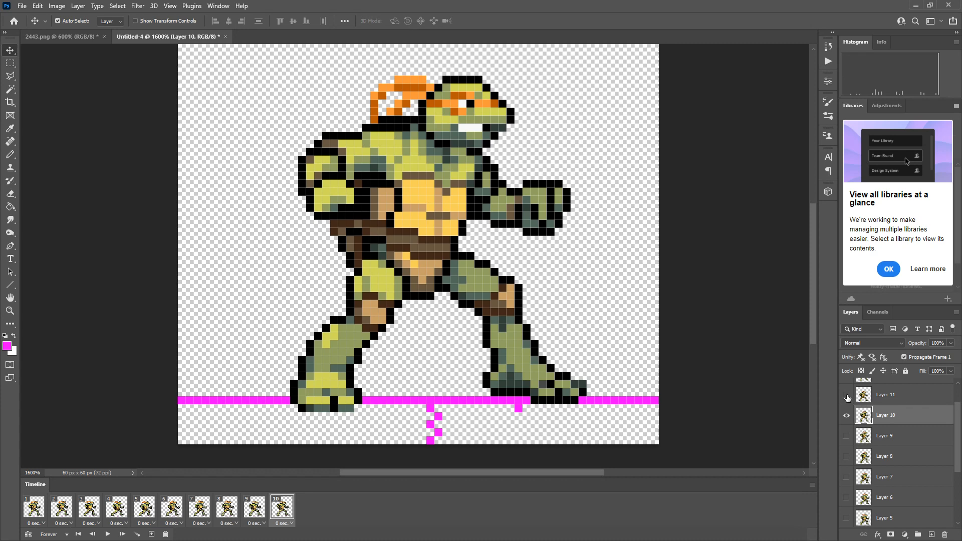
click(846, 394)
shift+click(885, 395)
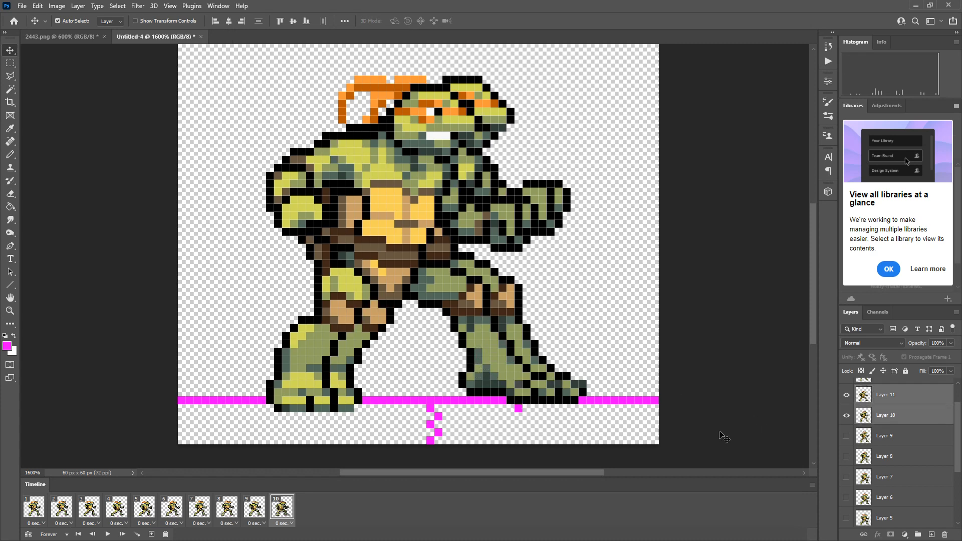
click(10, 63)
click(10, 50)
drag(451, 277, 473, 259)
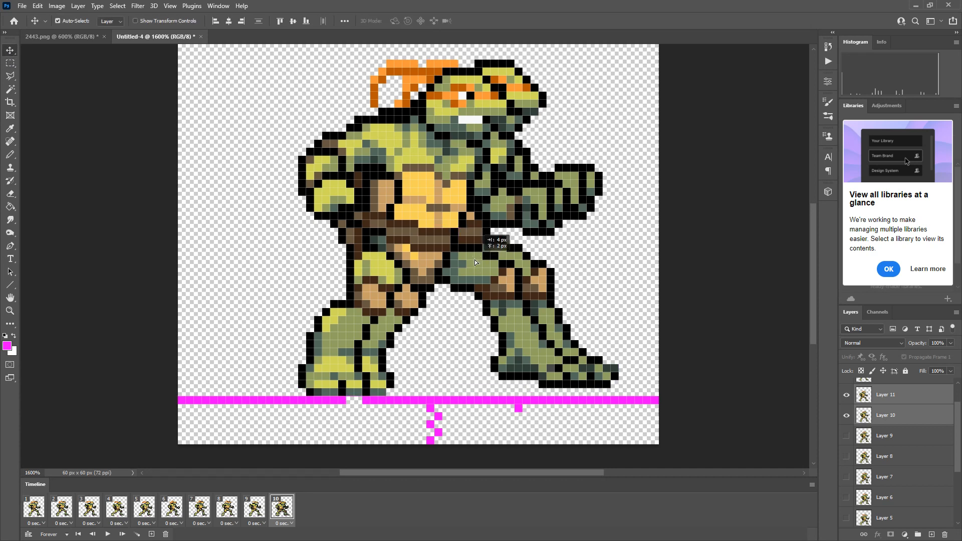
key(ctrl+z)
click(13, 63)
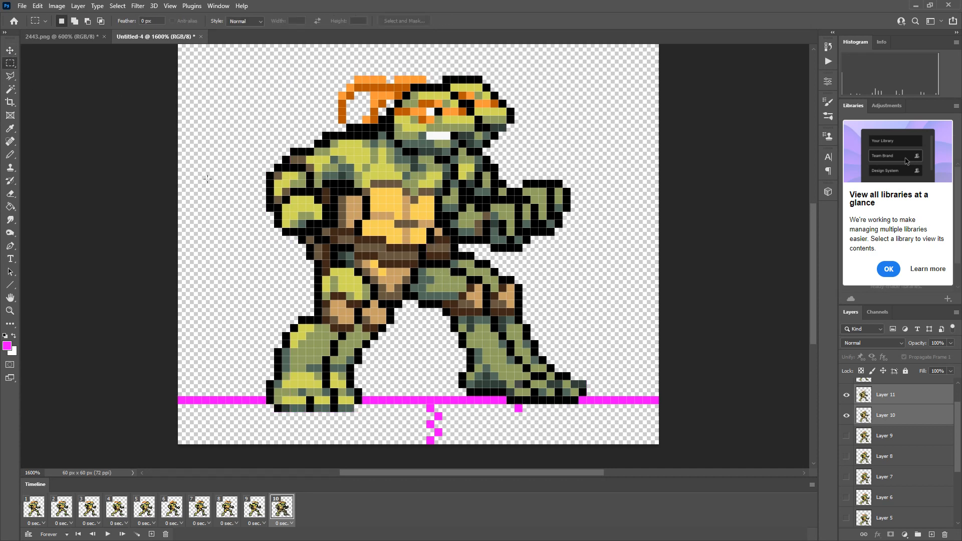
Move only Layer 11's turtle about 3 px right onto Layer 10's feet in frame 10, and hide Layer 10.
click(10, 52)
click(902, 395)
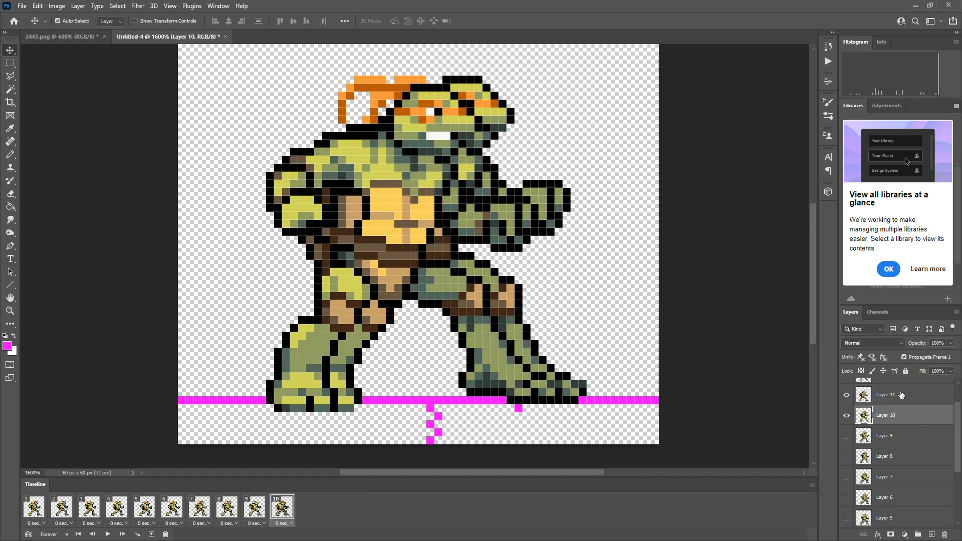
mouse_move(481, 340)
mouse_down()
mouse_move(501, 349)
mouse_move(494, 319)
mouse_move(494, 344)
mouse_up()
click(847, 415)
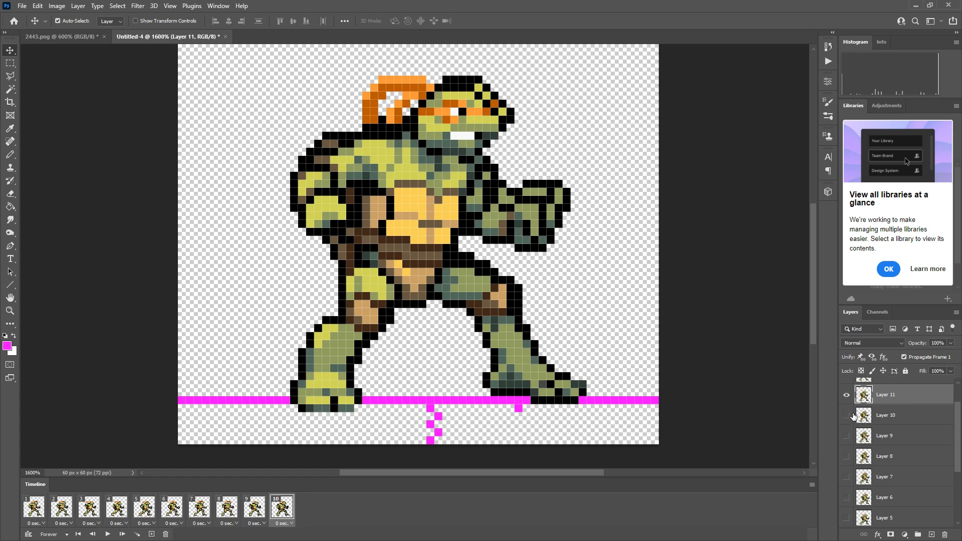
Show Layer 12 instead of Layer 11 in frame 10, moving its turtle about 2 px right onto Layer 11's feet.
scroll(862, 414, up, 1)
click(846, 411)
click(878, 411)
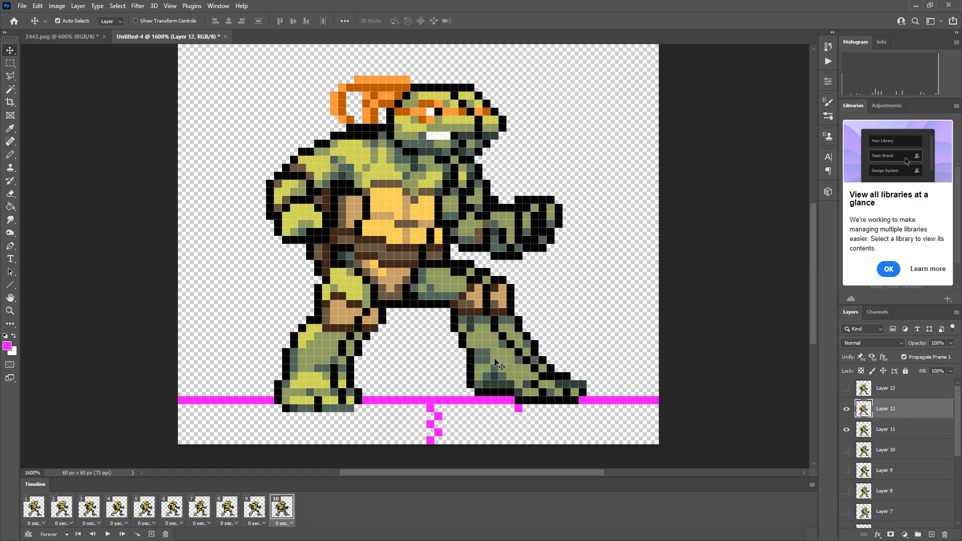
mouse_move(494, 363)
mouse_down()
mouse_move(526, 357)
mouse_move(509, 357)
mouse_up()
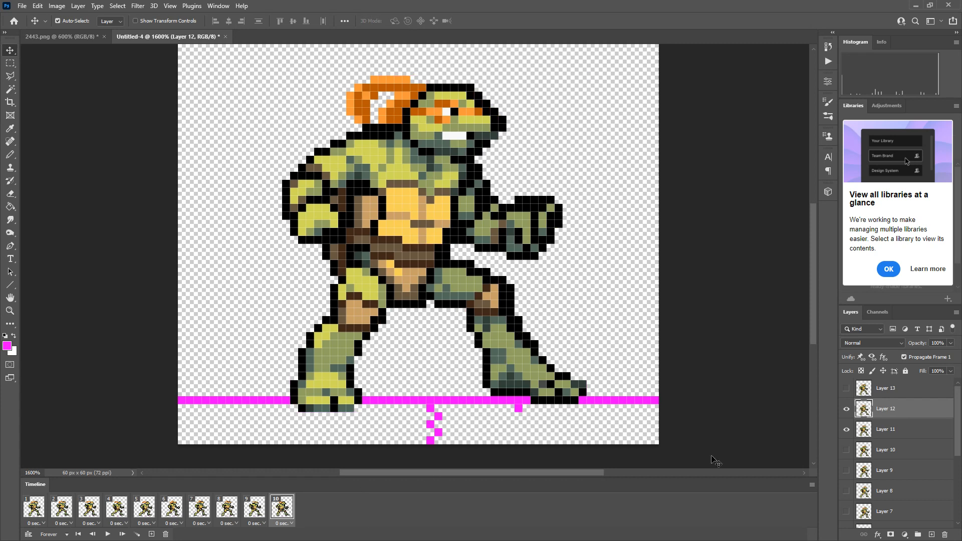
click(847, 431)
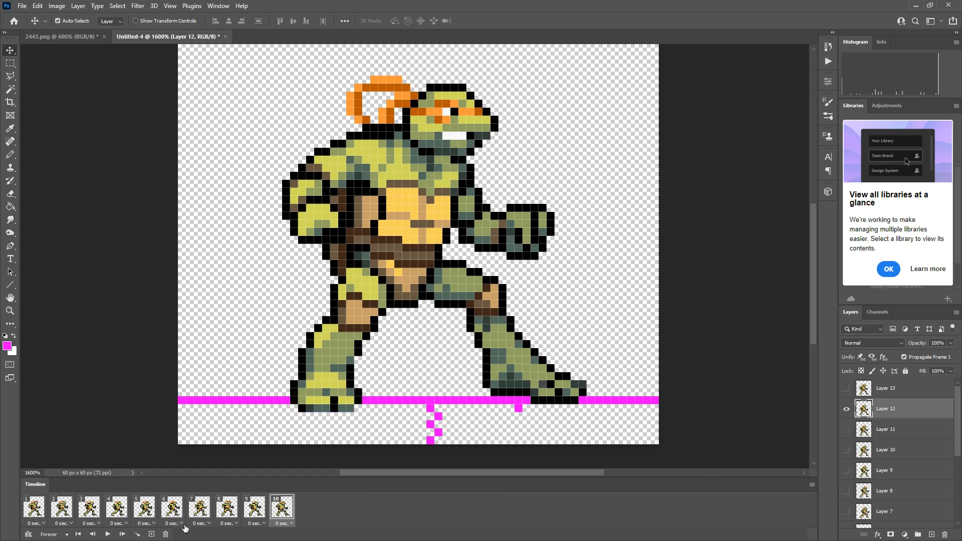
Add frame 11 showing Layer 13 instead of Layer 12, aligning its feet by moving the turtle about 2 px right.
click(151, 534)
click(846, 389)
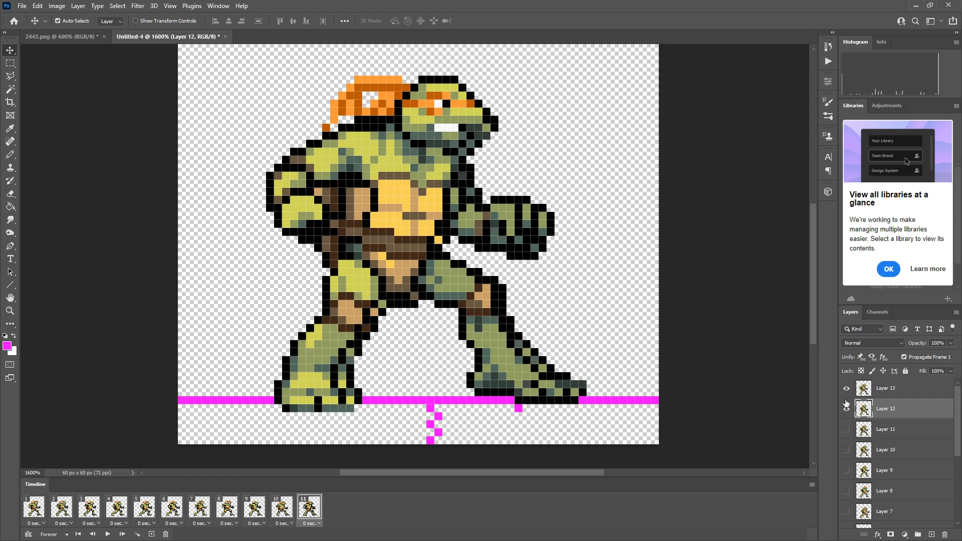
click(864, 390)
mouse_move(529, 380)
mouse_down()
mouse_move(535, 366)
mouse_move(536, 379)
mouse_up()
click(847, 409)
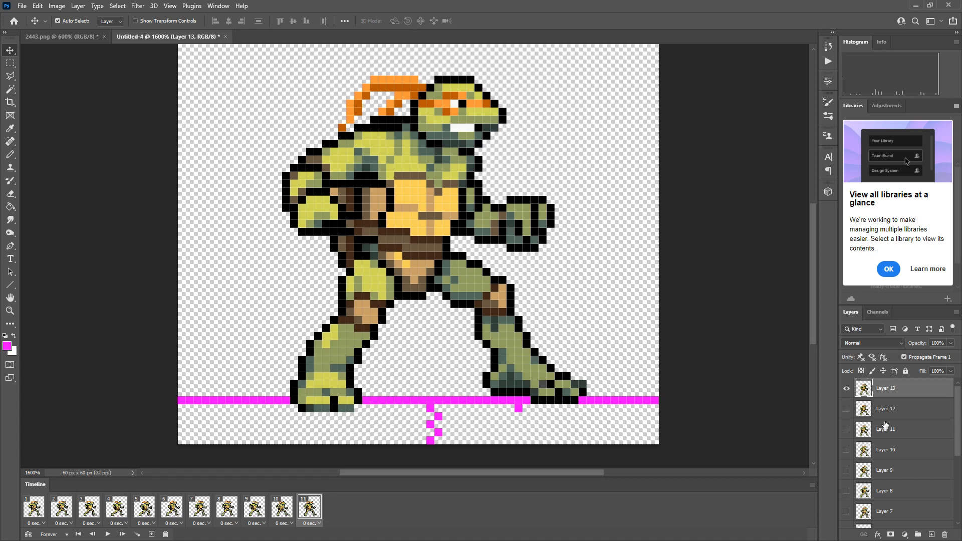
Play the turtle animation from frame 1 several times to check its motion and foot alignment, and stop playback.
click(33, 508)
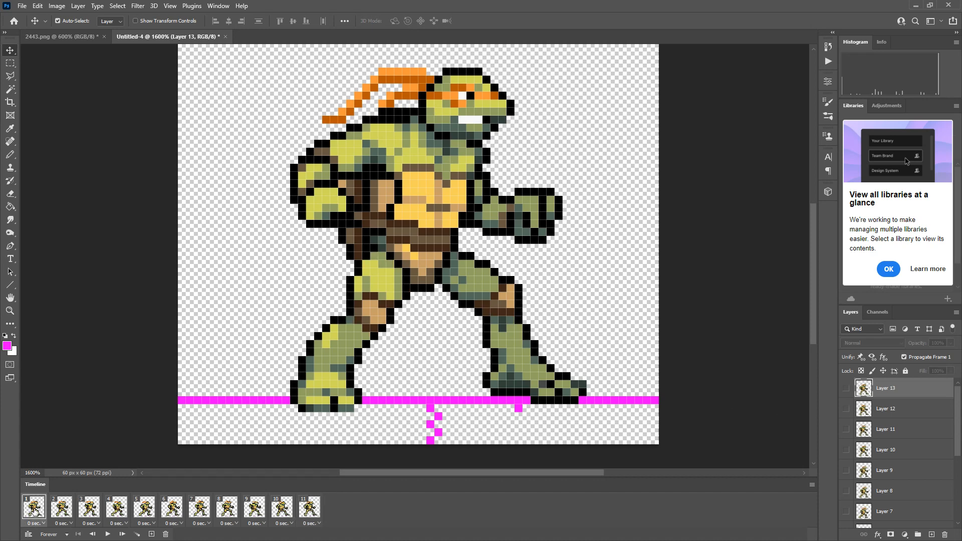
click(107, 534)
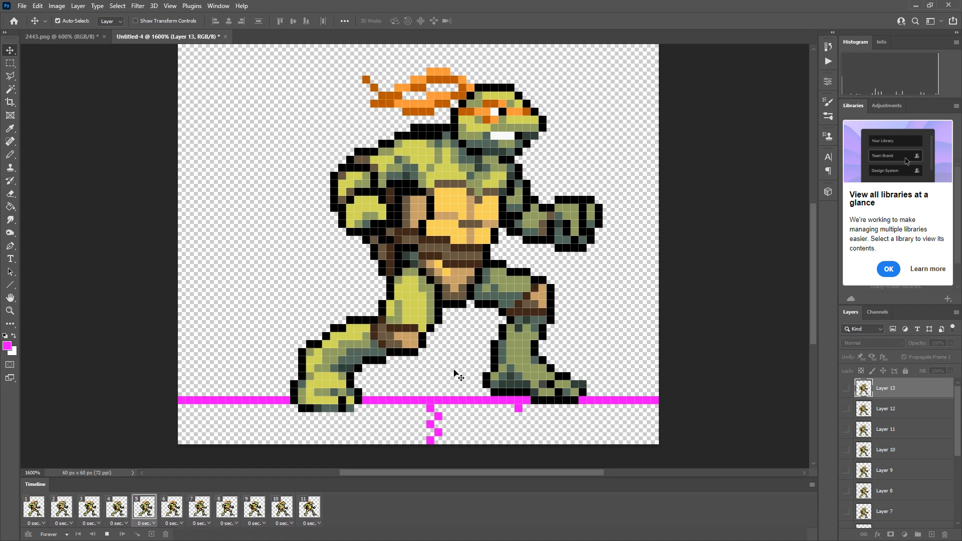
click(108, 534)
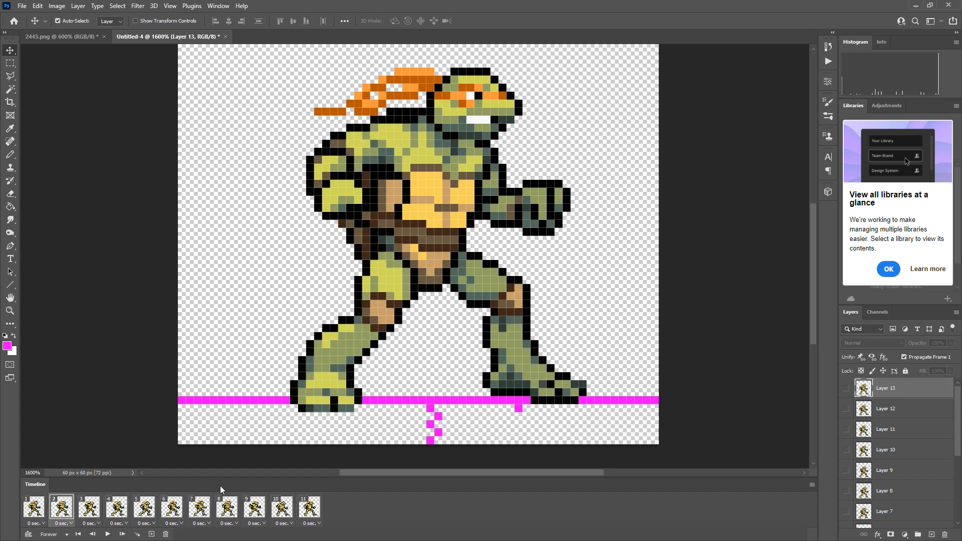
click(109, 535)
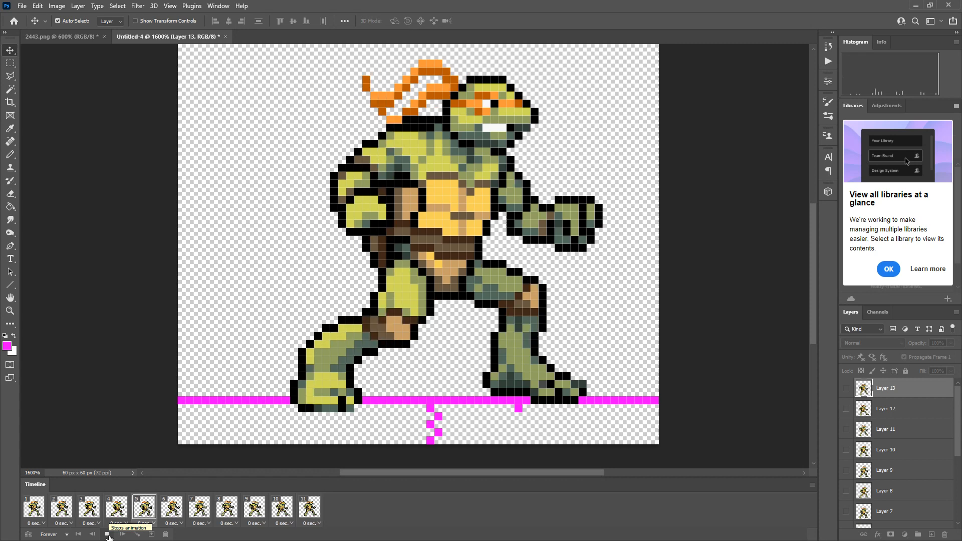
click(107, 535)
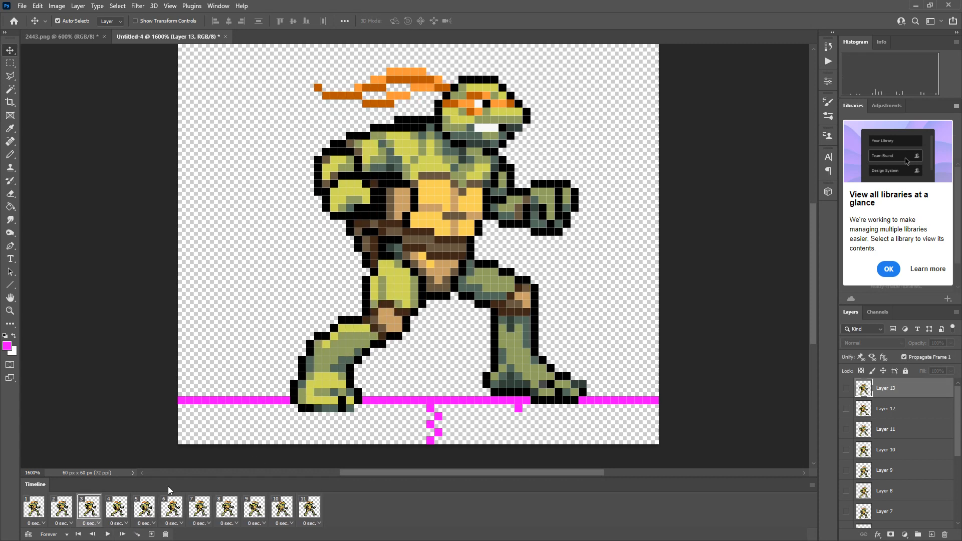
click(108, 534)
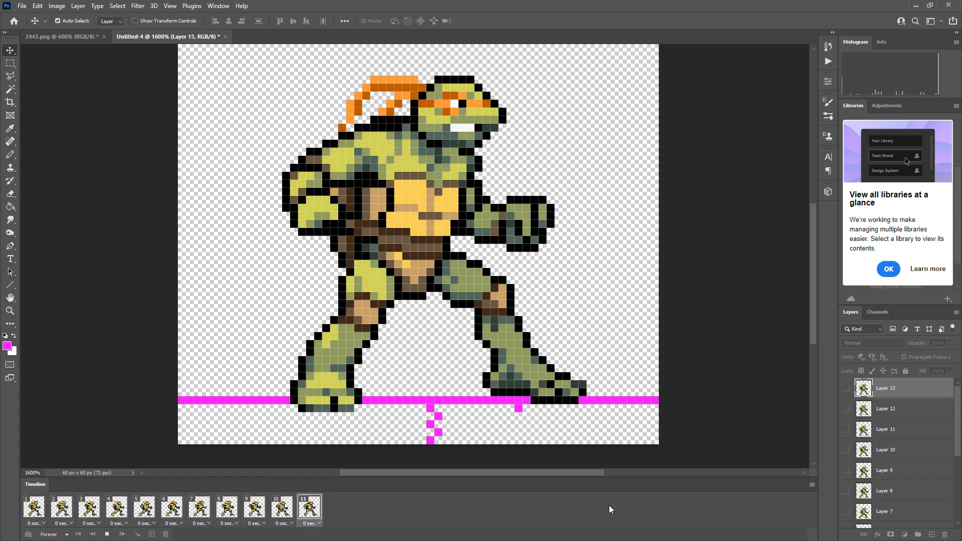
click(812, 485)
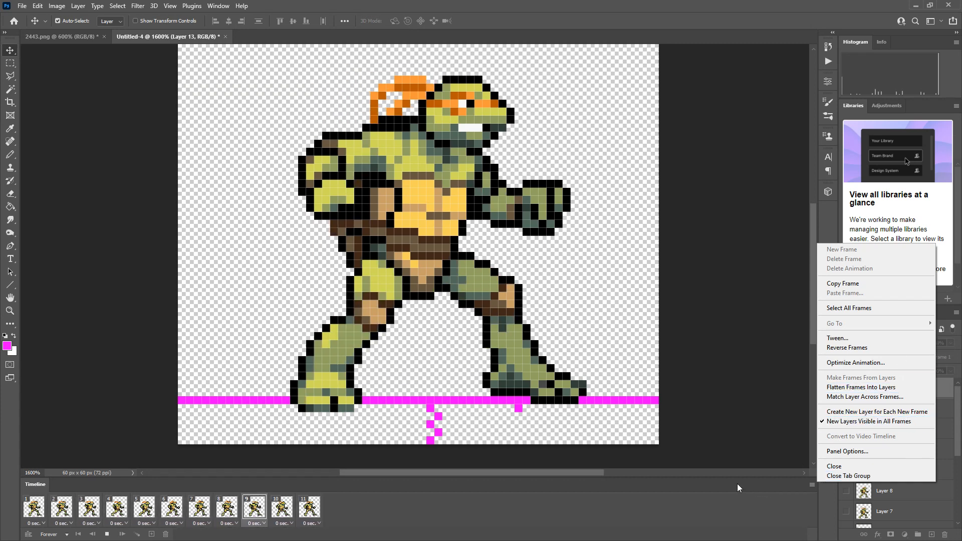
click(738, 484)
click(107, 534)
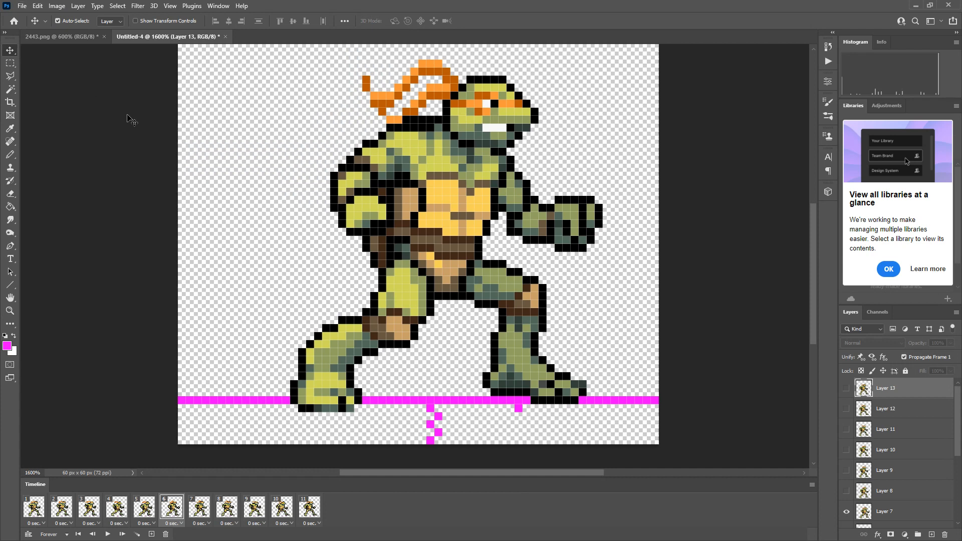
Save the document as Photoshop file Mickey-Idle-workfile in the Assets/Art/Mickey folder, with Maximize Compatibility on.
key(ctrl+s)
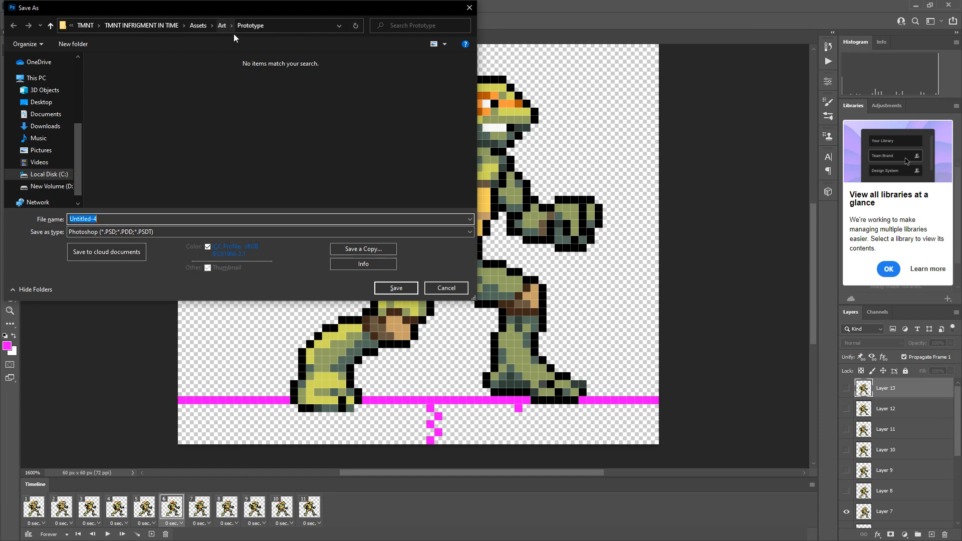
double_click(128, 73)
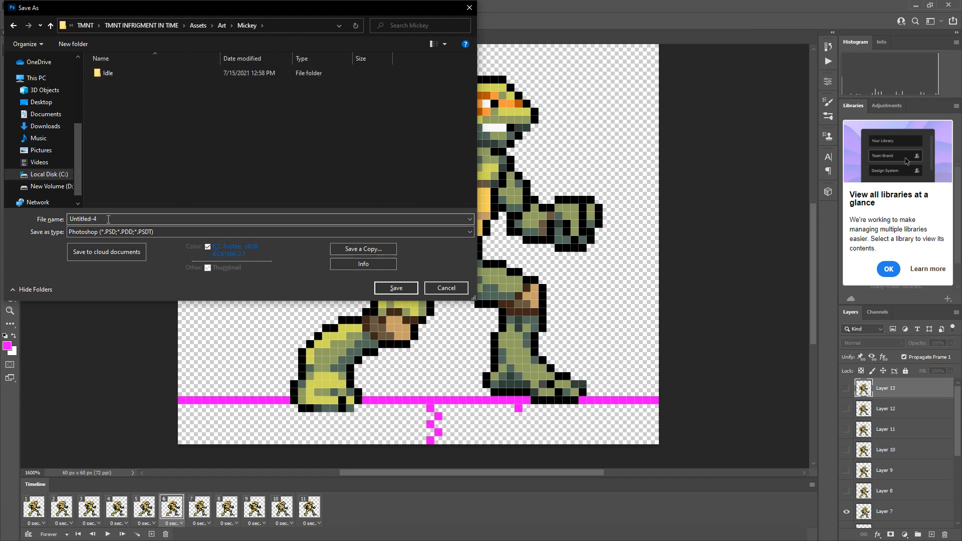
key(BackSpace)
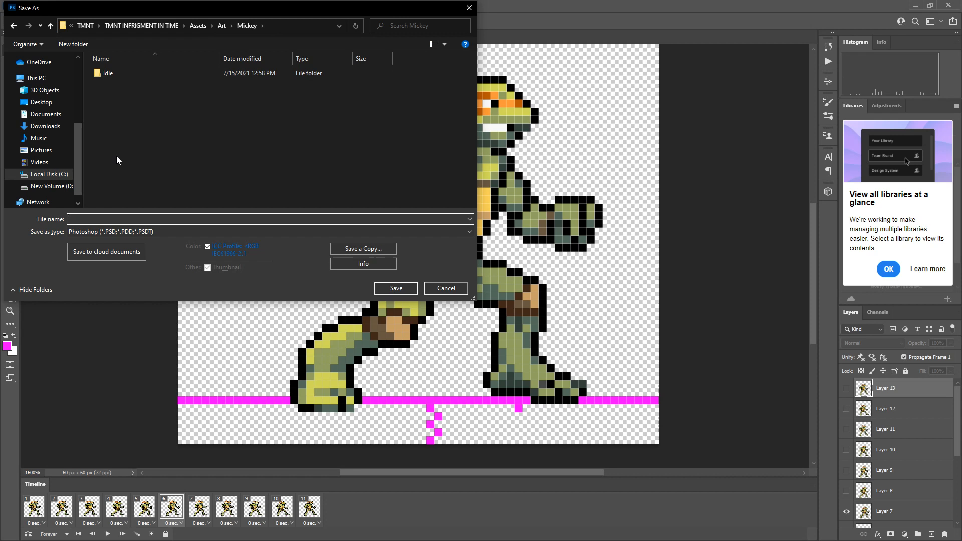
text(Mick)
text(ey-Idle-workfile)
key(Return)
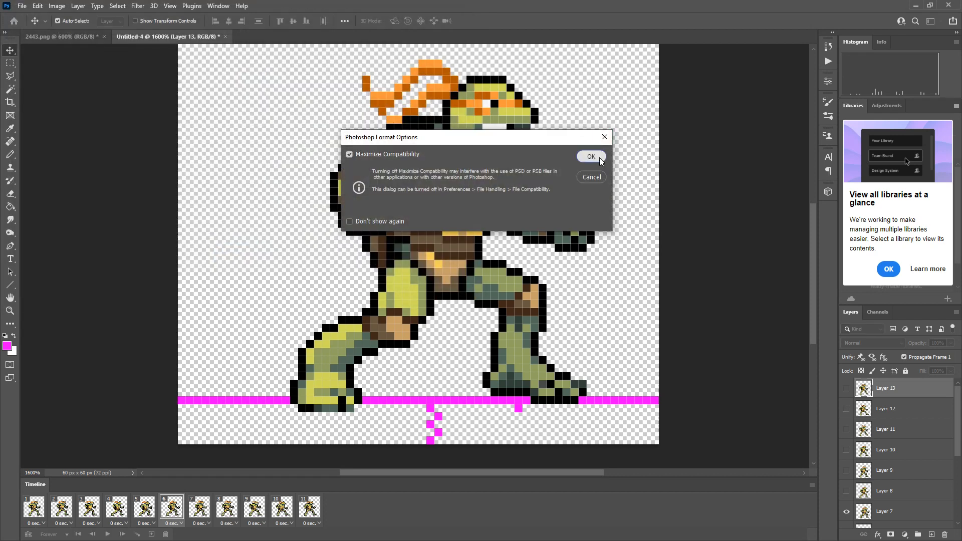
click(599, 157)
Select frames 1 through 11 and hide the magenta guide lines on Layer 2 in all of them.
scroll(914, 484, down, 2)
scroll(914, 484, down, 2)
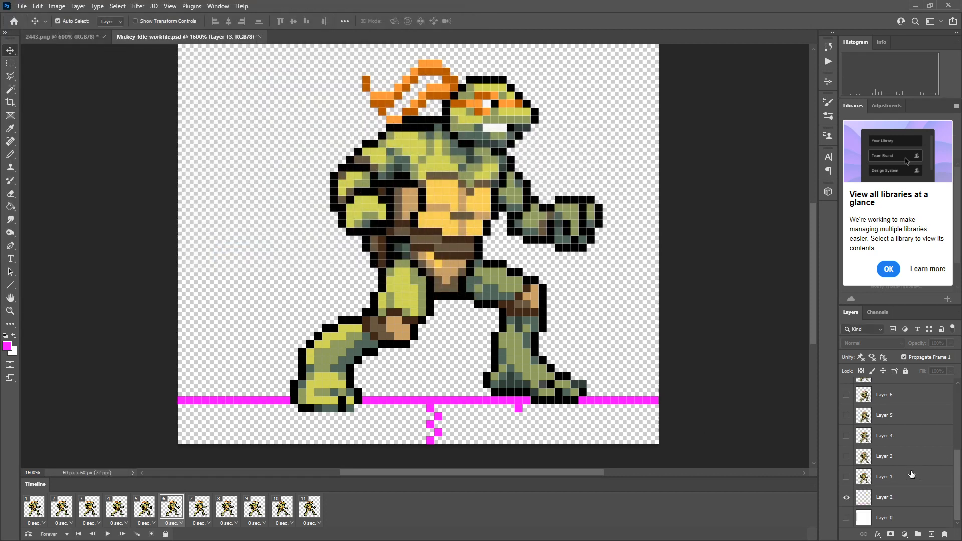
click(36, 514)
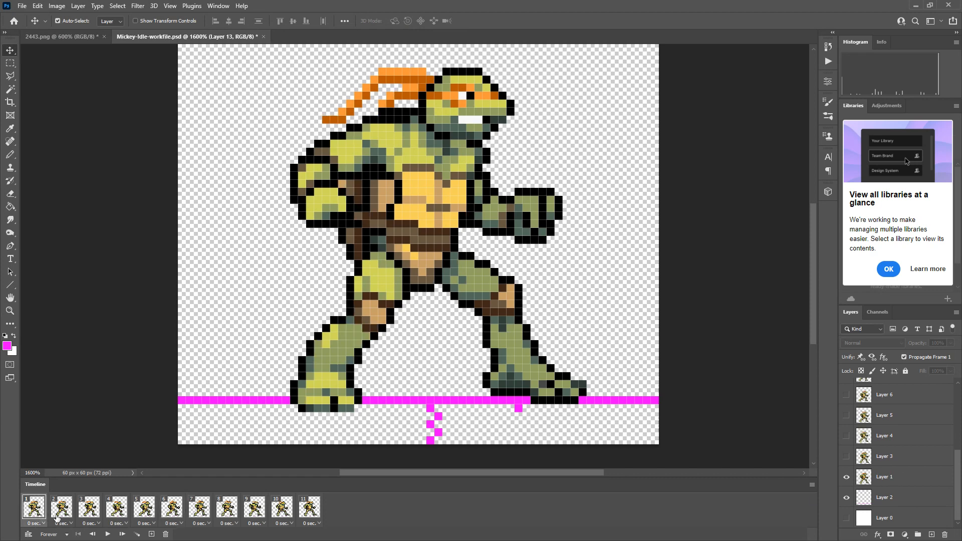
shift+click(319, 513)
click(846, 499)
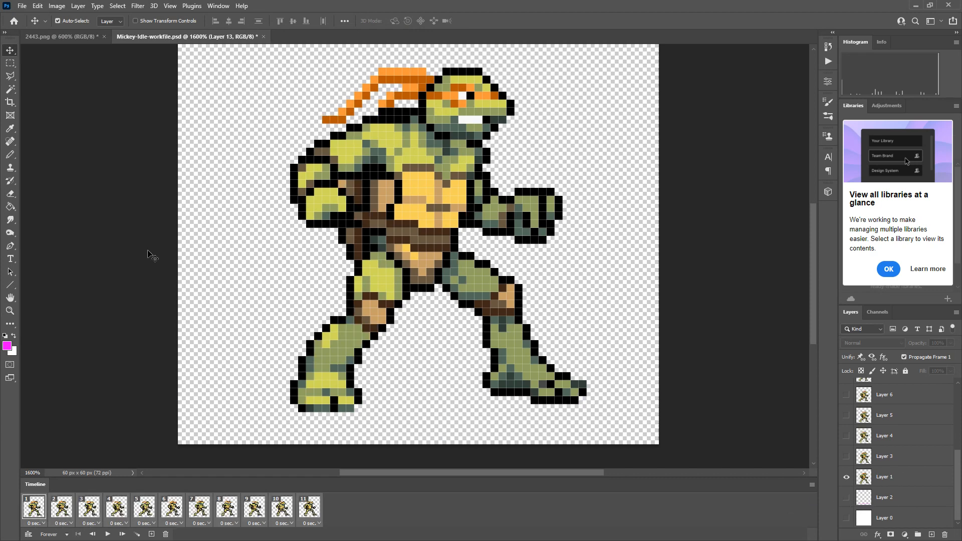
Start a Render Video export and set its destination to TMNT INFRIGMENT IN TIME/Assets/Art/Mickey/Idle.
click(11, 63)
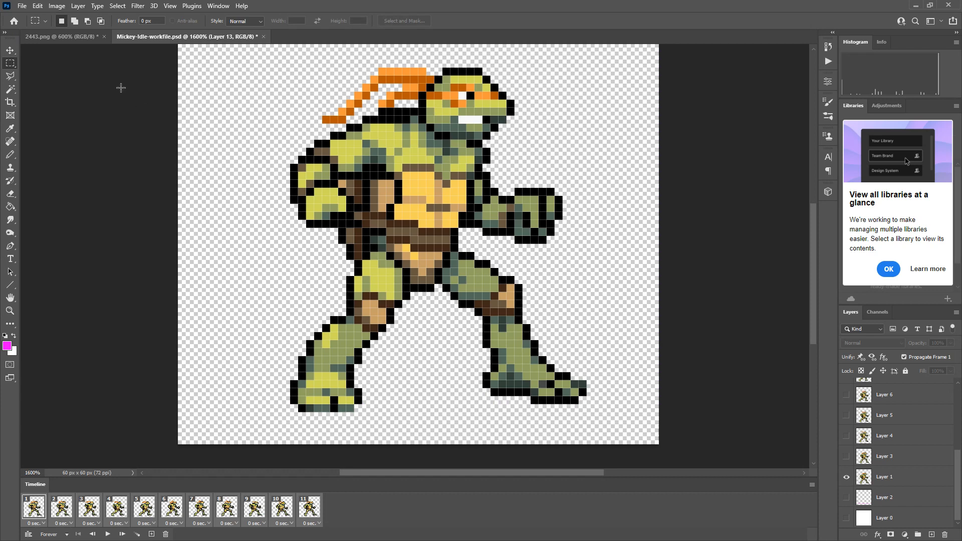
click(22, 7)
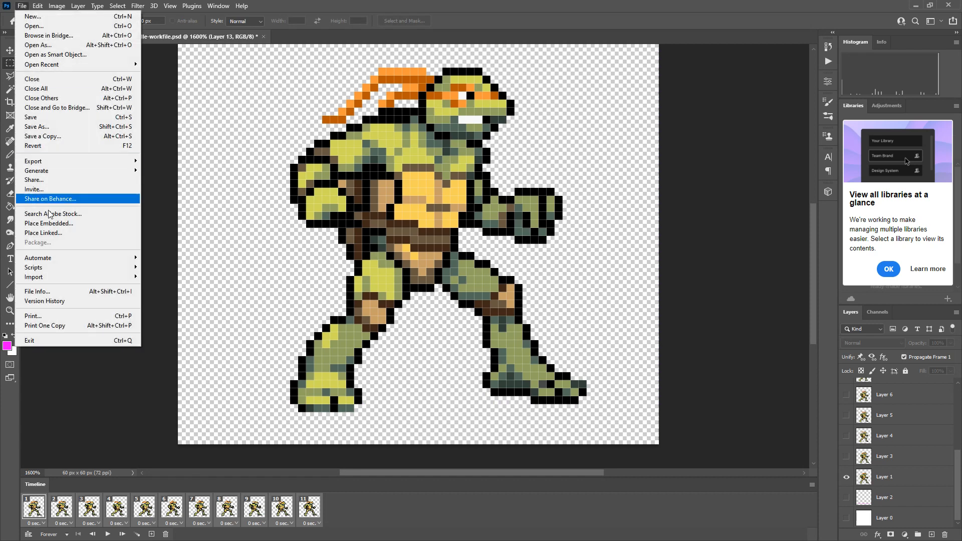
mouse_move(50, 161)
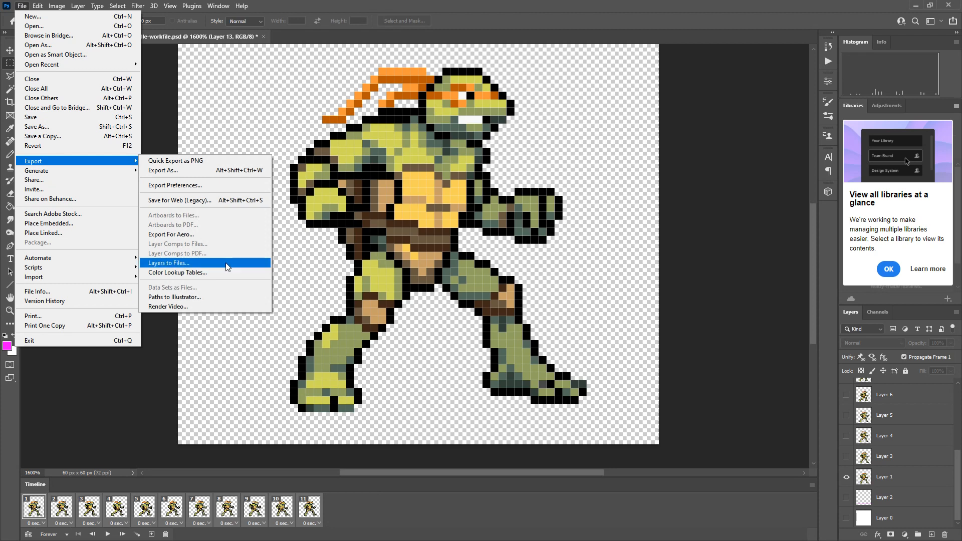
click(213, 307)
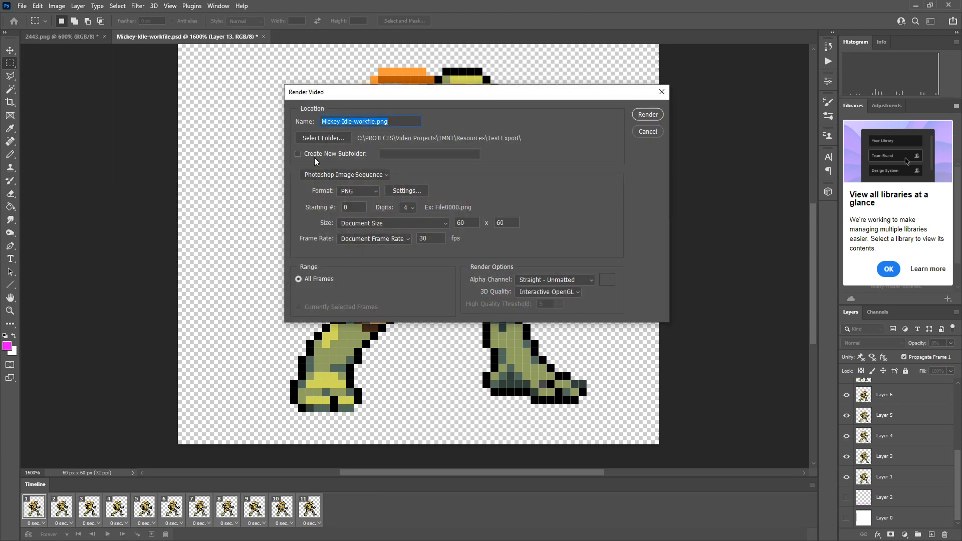
click(350, 138)
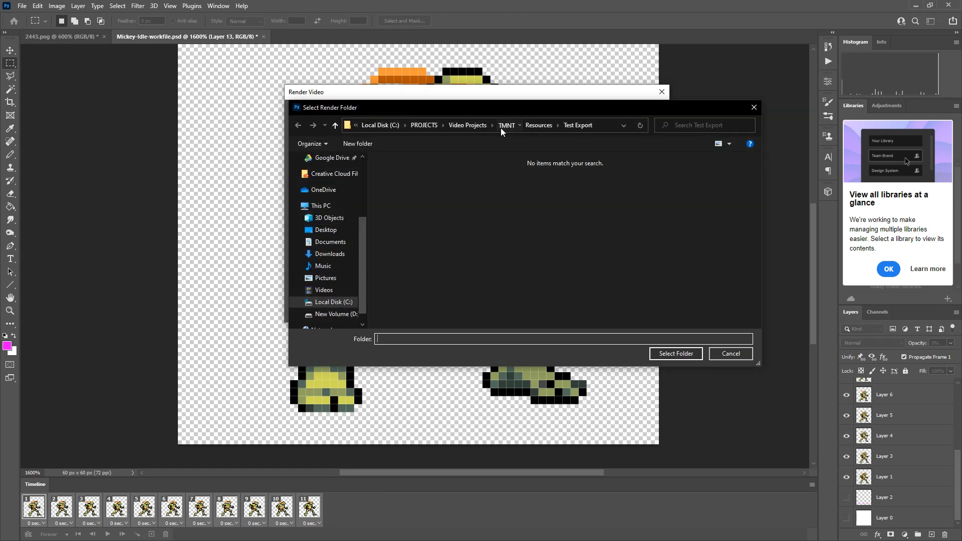
click(506, 125)
double_click(414, 184)
double_click(402, 183)
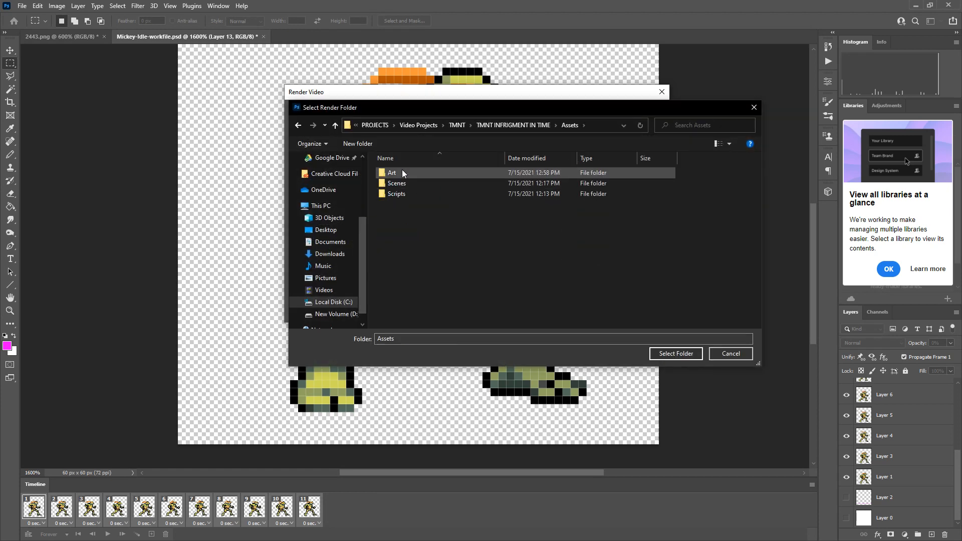
double_click(402, 171)
double_click(411, 173)
double_click(393, 173)
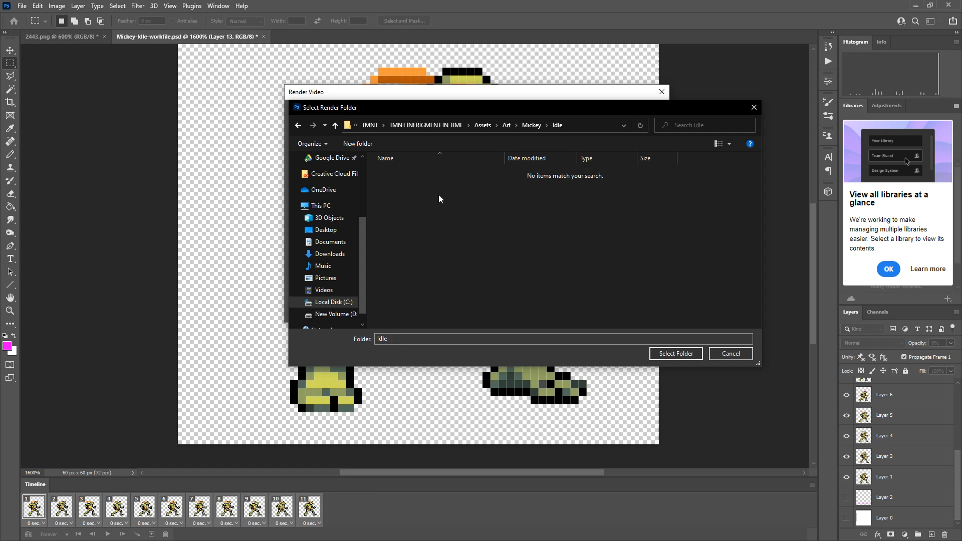
click(676, 353)
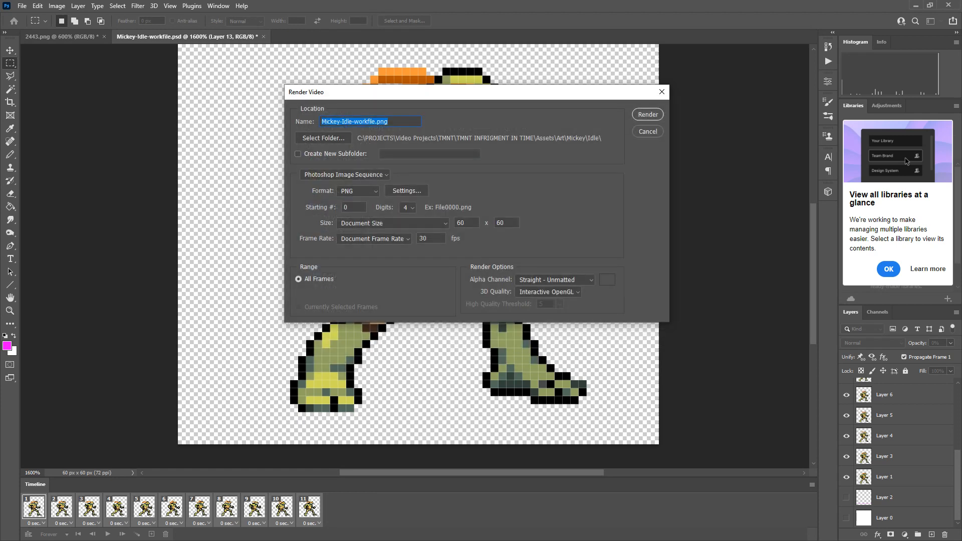
Render all frames as a Photoshop Image Sequence in PNG format with the Straight - Unmatted alpha channel.
key(Return)
click(320, 173)
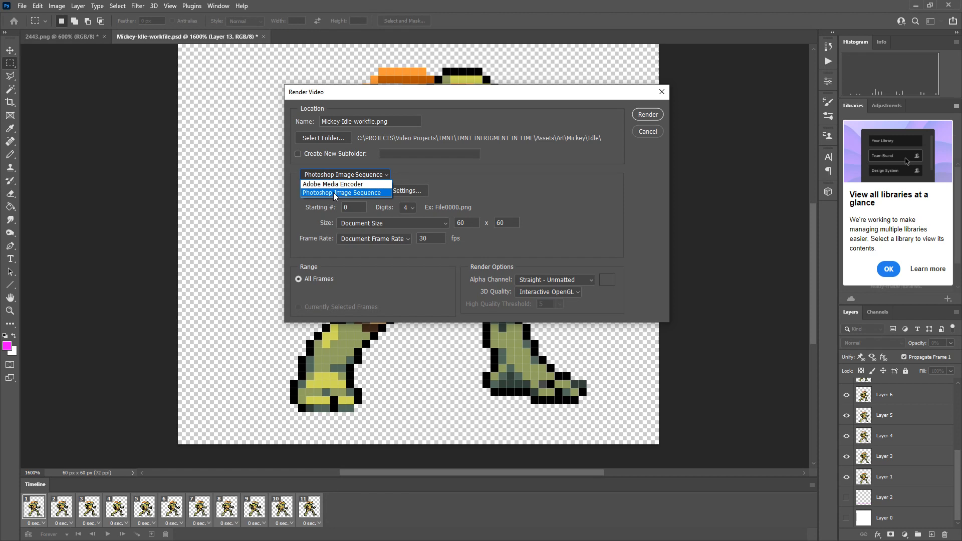
click(333, 192)
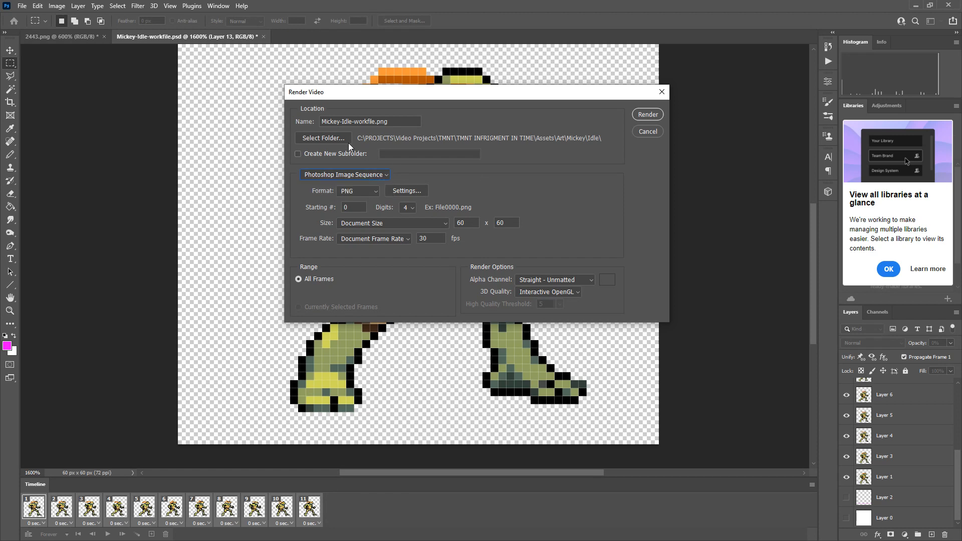
click(537, 281)
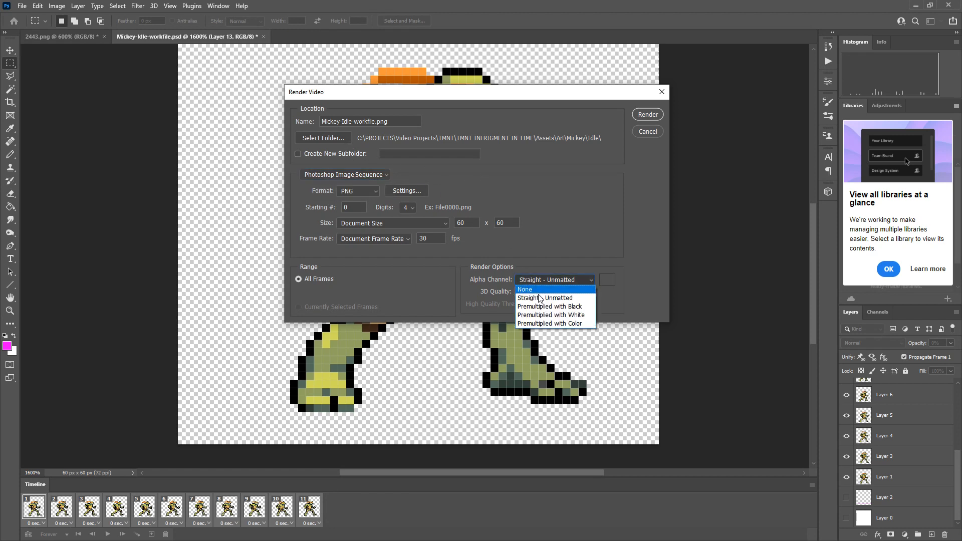
click(529, 284)
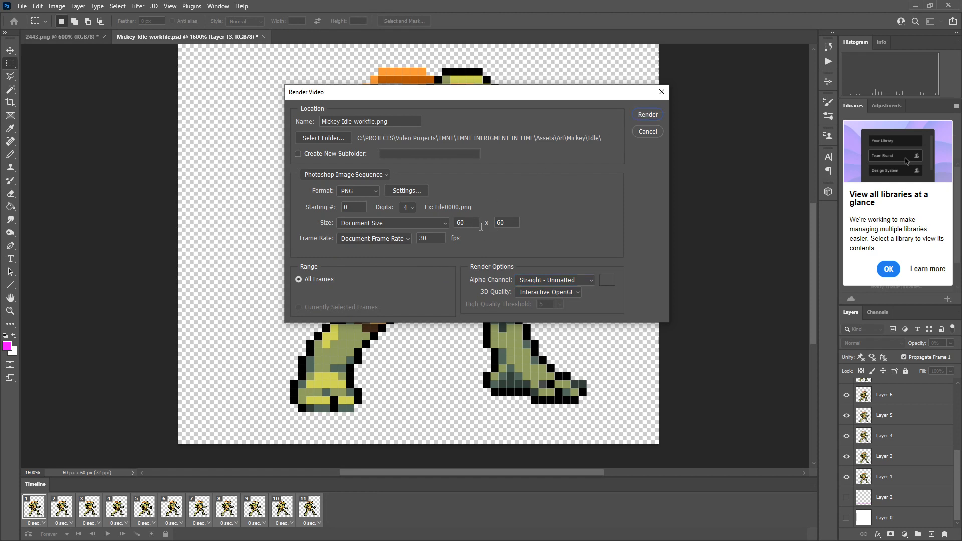
click(646, 115)
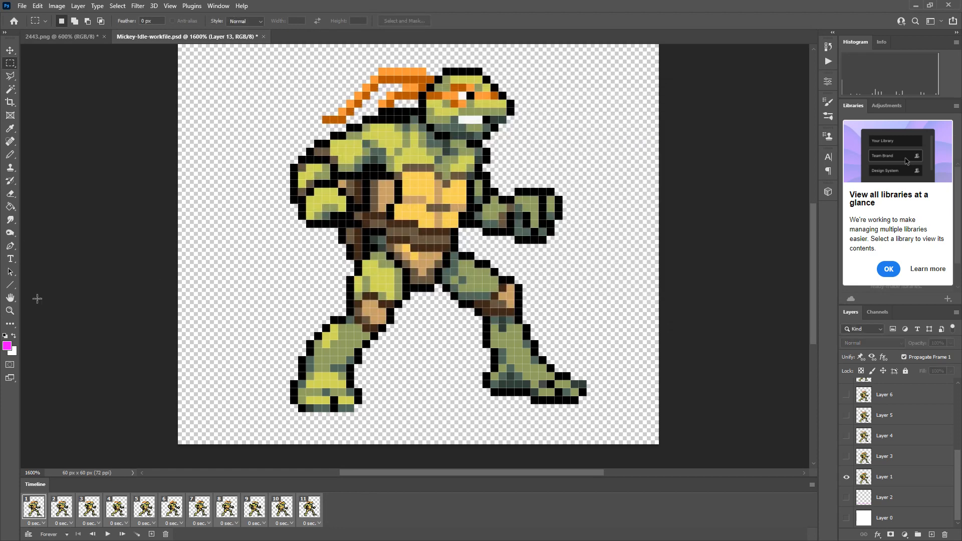
Switch to Unity and inspect the import settings of Mickey-Idle-workfile0000 in the Art/Mickey/Idle folder.
key(alt+Tab)
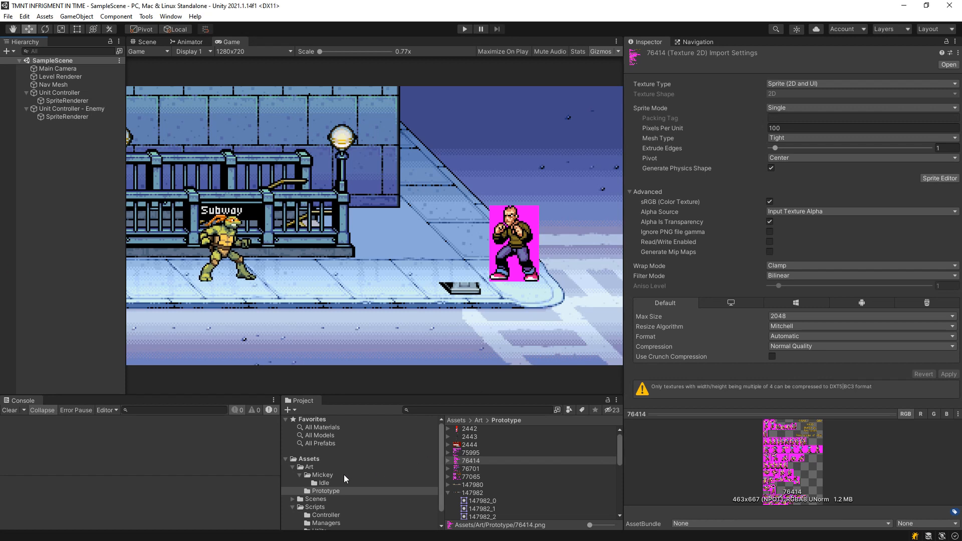
click(331, 483)
click(504, 431)
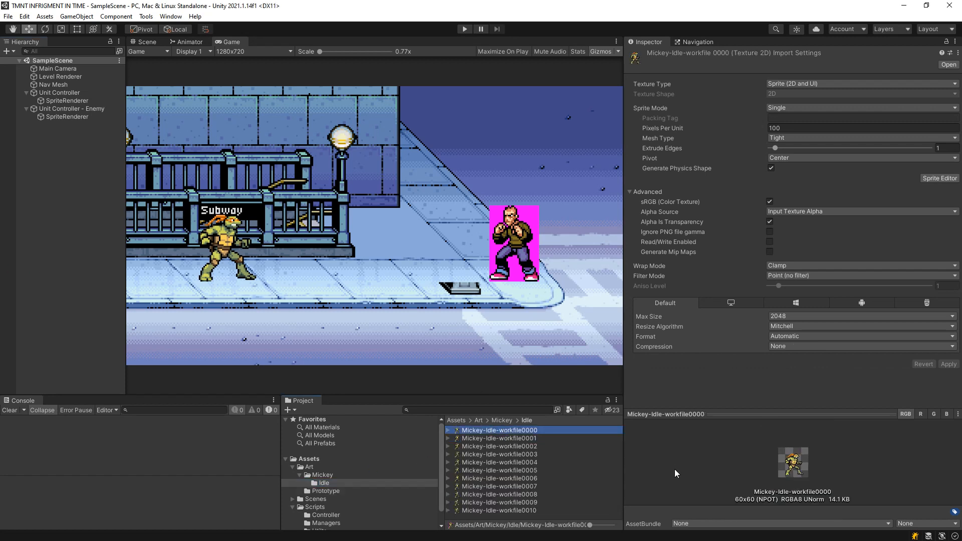
Step back and forth through the imported Mickey-Idle-workfile sprites 0000 to 0010 and compare their poses in the preview.
key(Down)
key(Down)
key(Down)
key(Down)
key(Down)
key(Down)
key(Down)
key(Down)
key(Down)
key(Down)
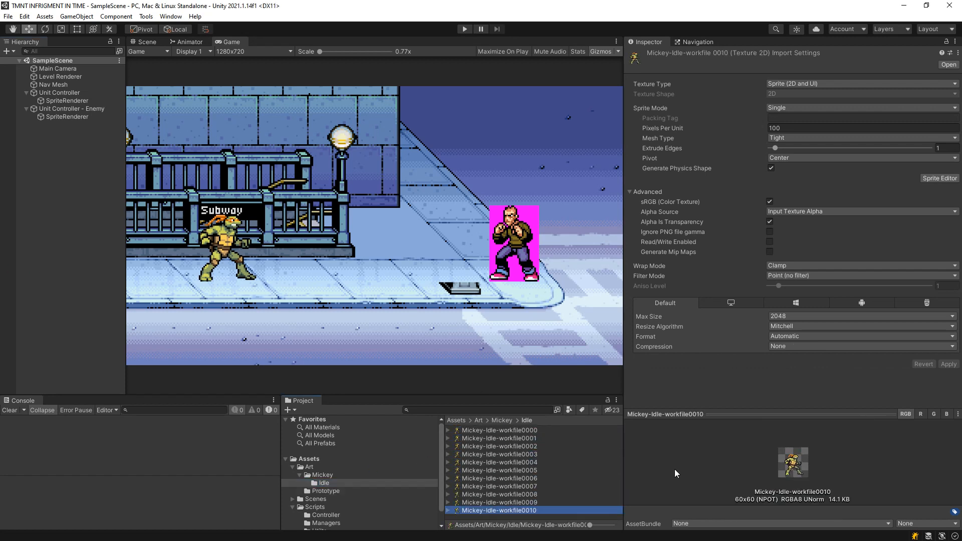
key(Up)
key(Up)
key(Up)
key(Up)
key(Up)
key(Up)
key(Up)
key(Up)
key(Up)
key(Up)
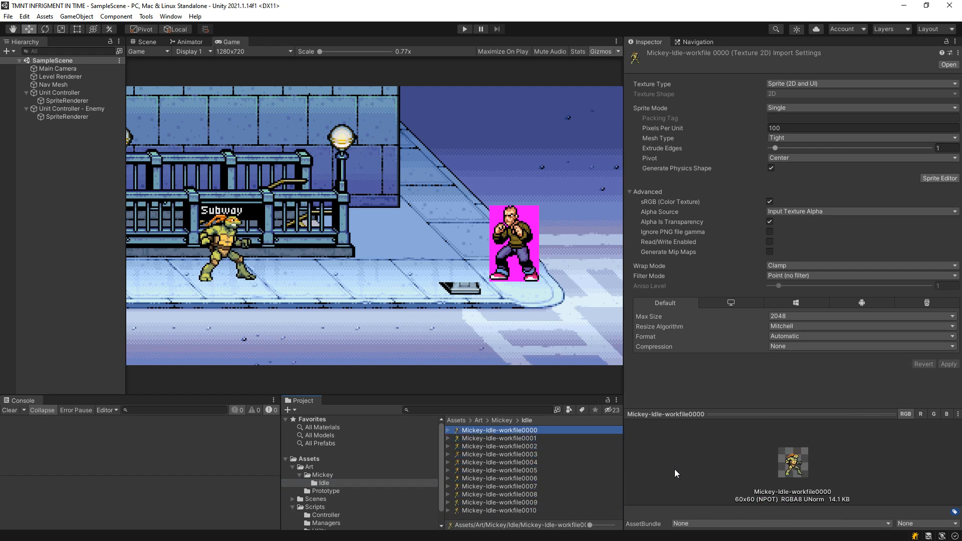
key(Down)
key(Down)
key(Down)
key(Down)
key(Down)
key(Down)
key(Down)
key(Down)
key(Down)
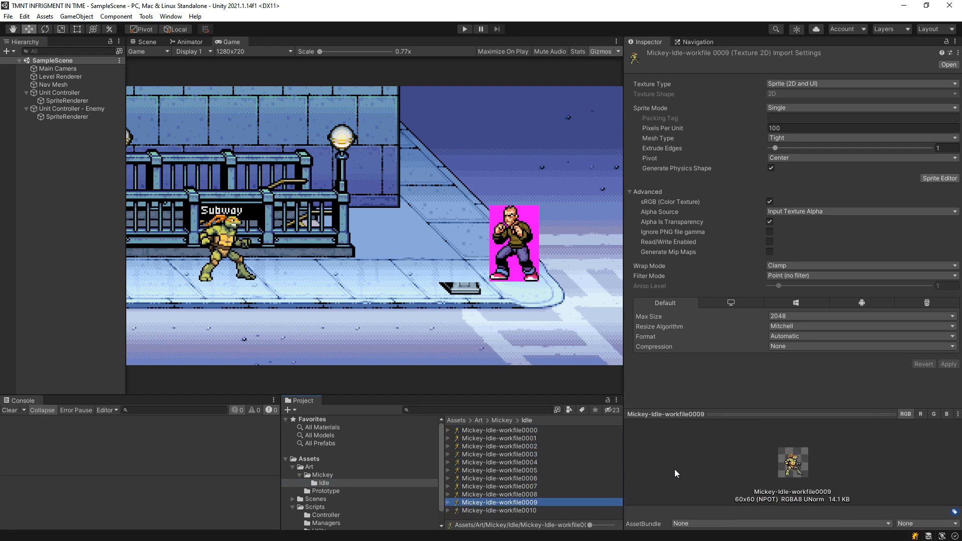
key(Up)
key(Up)
key(Up)
key(Up)
key(Up)
key(Up)
key(Up)
key(Up)
key(Up)
key(Down)
key(Down)
key(Down)
key(Down)
key(Down)
key(Down)
key(Down)
key(Down)
key(Down)
key(Down)
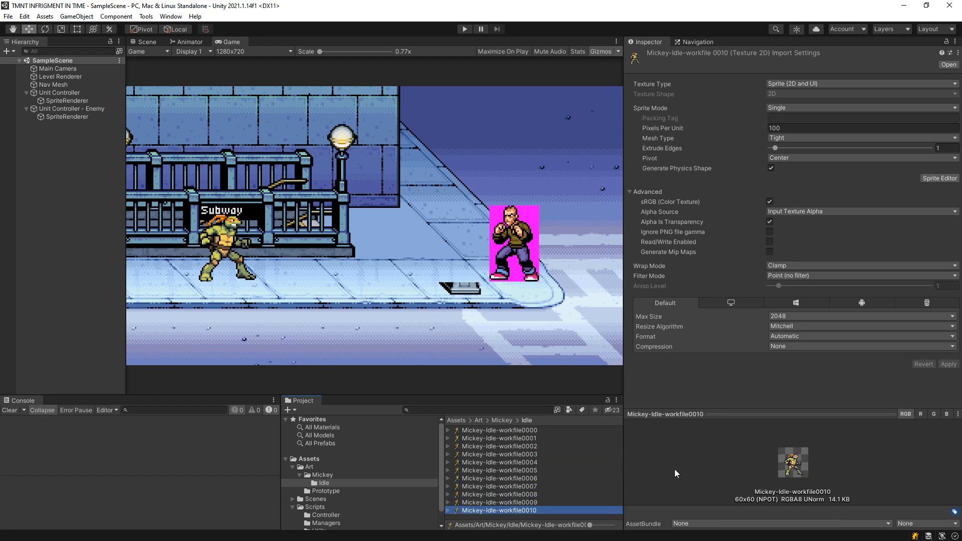
key(Up)
key(Up)
key(Up)
key(Up)
key(Up)
key(Up)
key(Up)
key(Up)
key(Up)
key(Up)
key(Down)
key(Down)
key(Down)
key(Down)
key(Down)
key(Down)
key(Down)
key(Down)
key(Down)
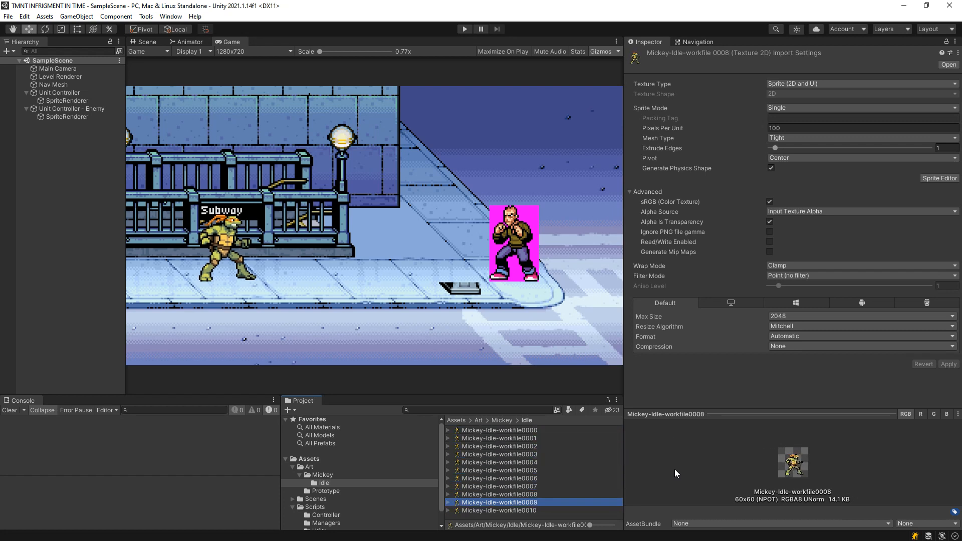
key(Down)
key(Up)
key(Up)
key(Up)
key(Up)
key(Up)
key(Up)
key(Up)
key(Up)
key(Up)
key(Up)
key(Down)
key(Down)
key(Down)
key(Down)
key(Down)
key(Down)
key(Down)
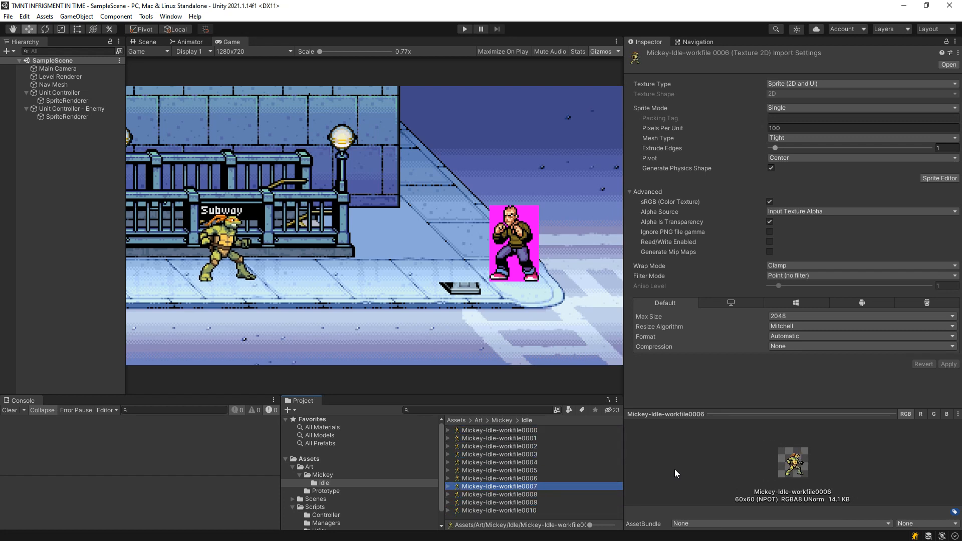
key(Down)
key(Down)
key(Down)
key(Up)
key(Up)
key(Up)
key(Up)
key(Up)
key(Up)
key(Up)
key(Up)
key(Up)
key(Up)
key(Down)
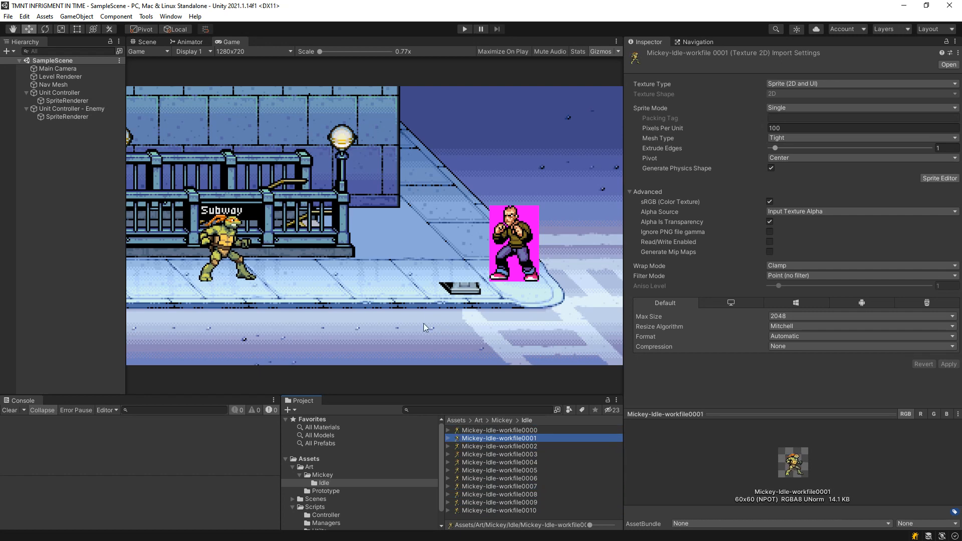
Create an animation clip named idle in Art/Mickey/Idle for the Unit Controller's SpriteRenderer.
click(67, 101)
click(171, 16)
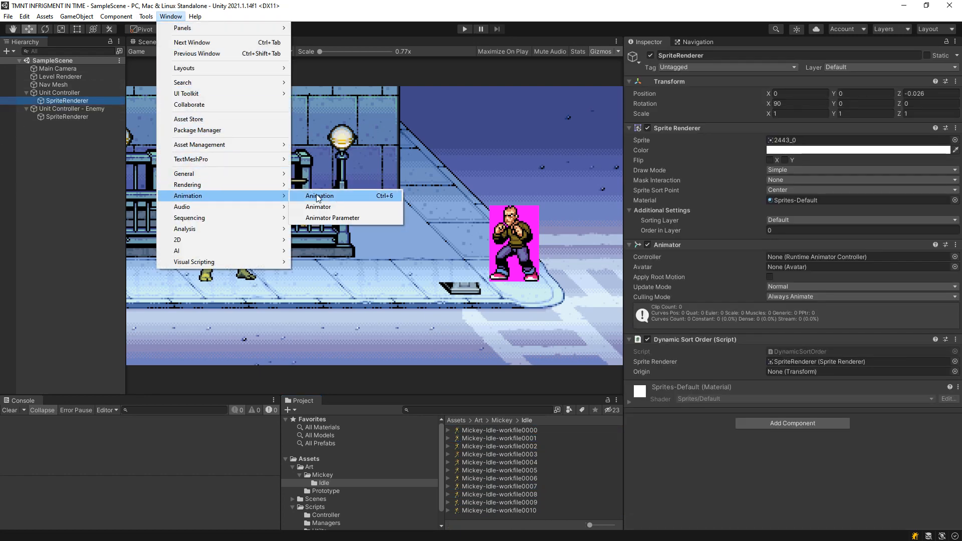
click(317, 207)
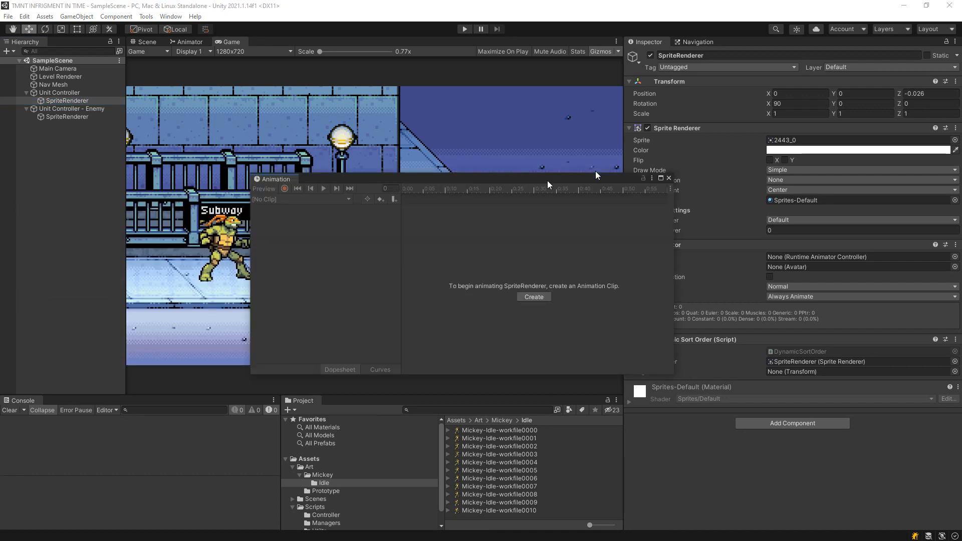
click(582, 279)
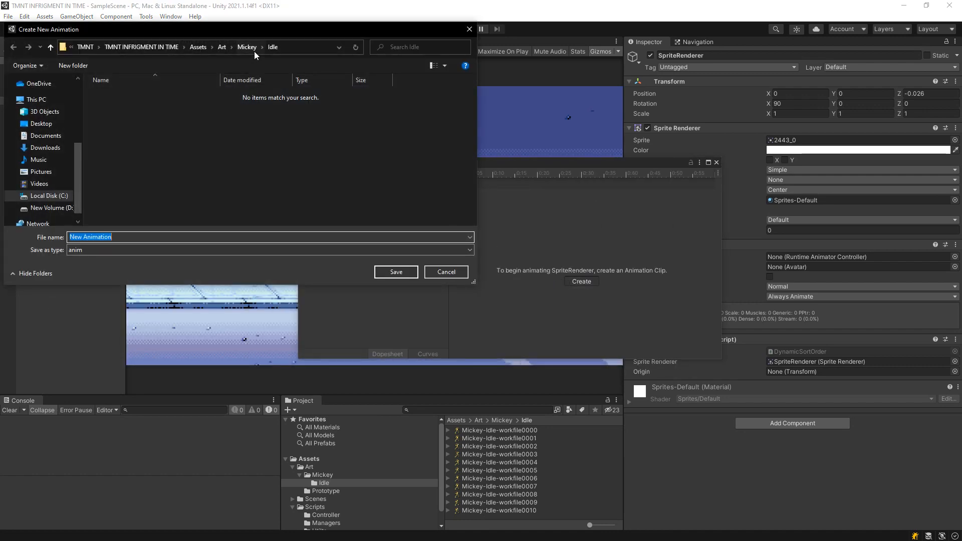
click(247, 50)
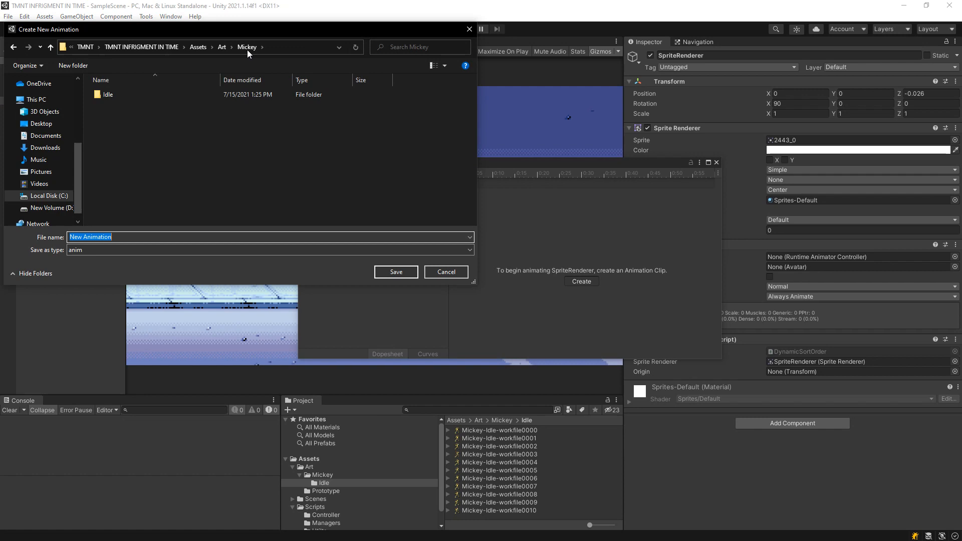
double_click(167, 94)
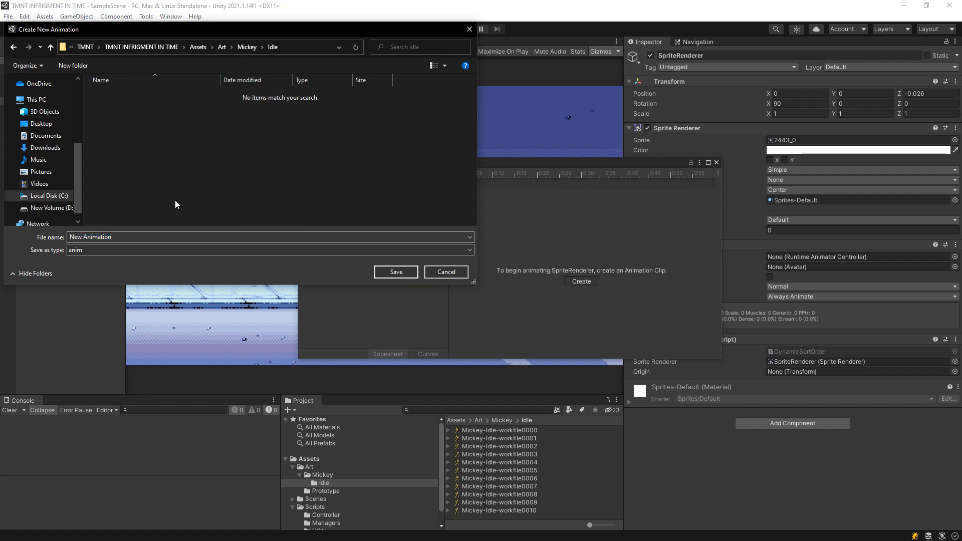
text(il)
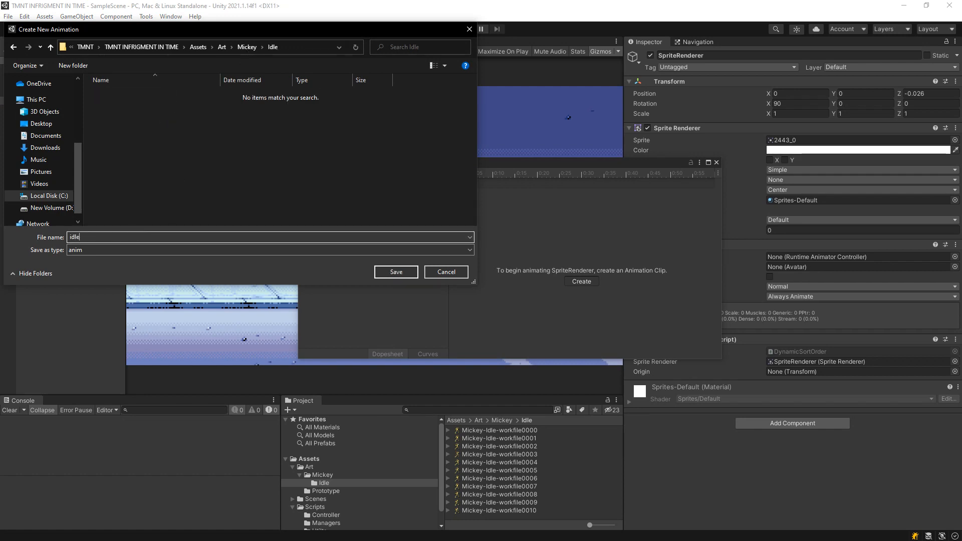
click(412, 277)
Add all the sprites from Mickey-Idle-workfile0000 to 0010 to the idle clip's timeline as keyframes.
click(500, 436)
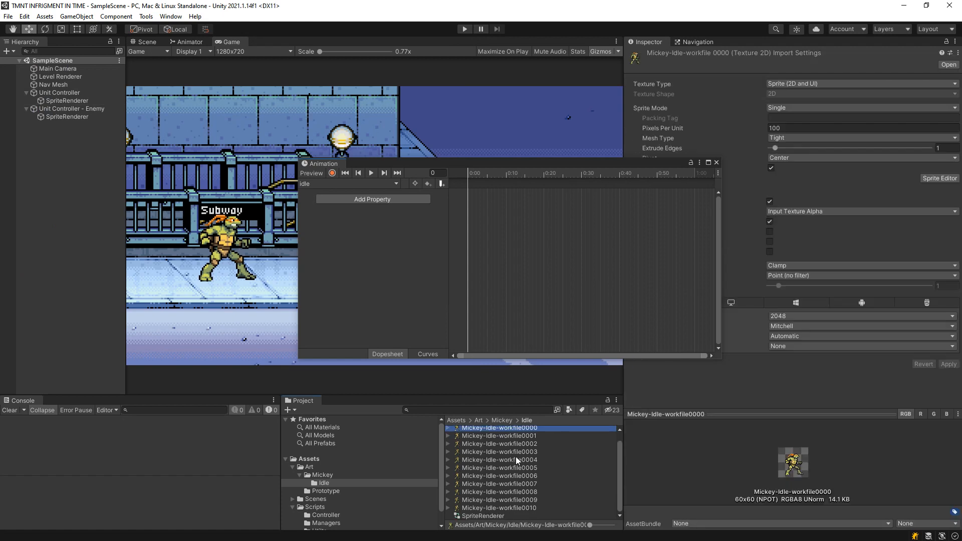
shift+click(527, 504)
drag(527, 504, 485, 247)
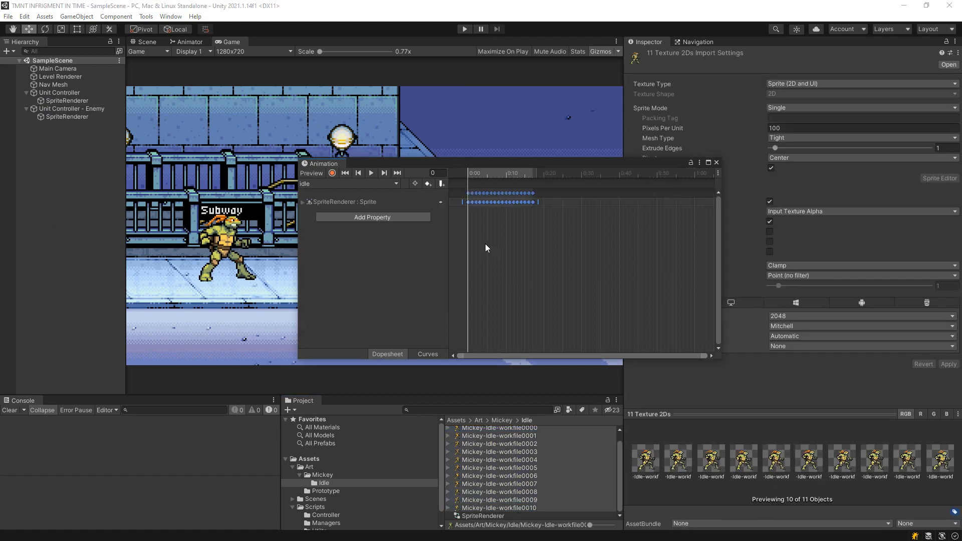
Play the idle clip and move the Animation window clear of the turtle to watch the preview.
click(371, 173)
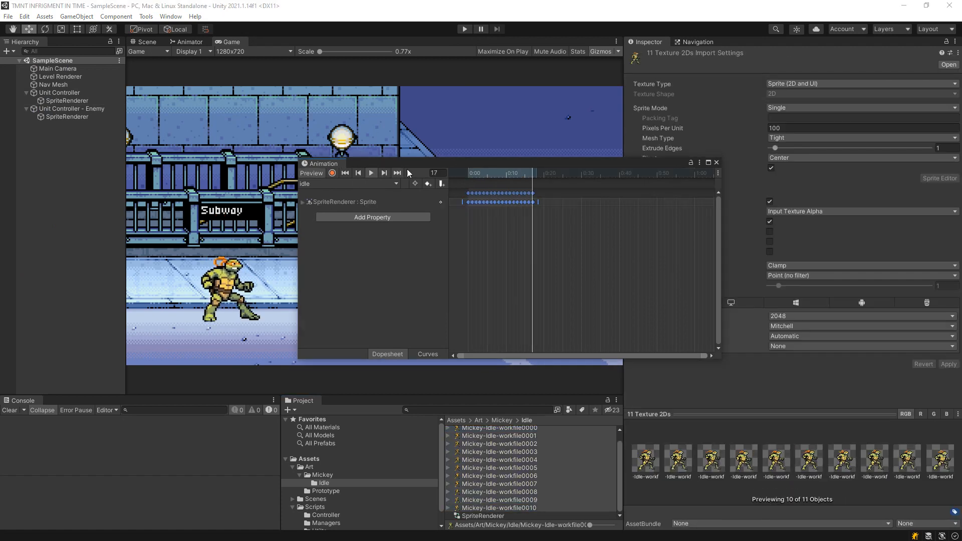
drag(433, 164, 496, 171)
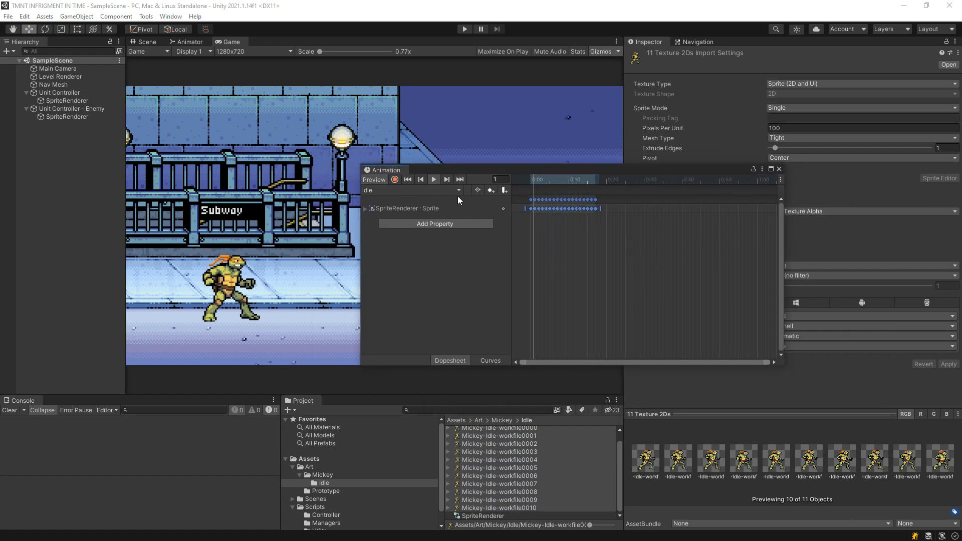
click(435, 180)
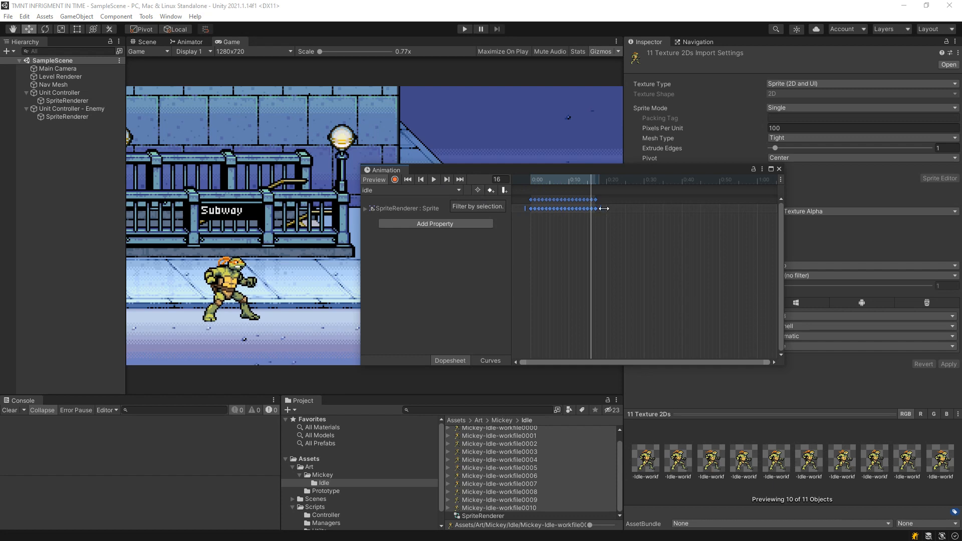
Examine the idle clip's keyframe spacing on the timeline and the clip asset's length and frame rate settings.
scroll(601, 227, up, 1)
scroll(600, 225, up, 2)
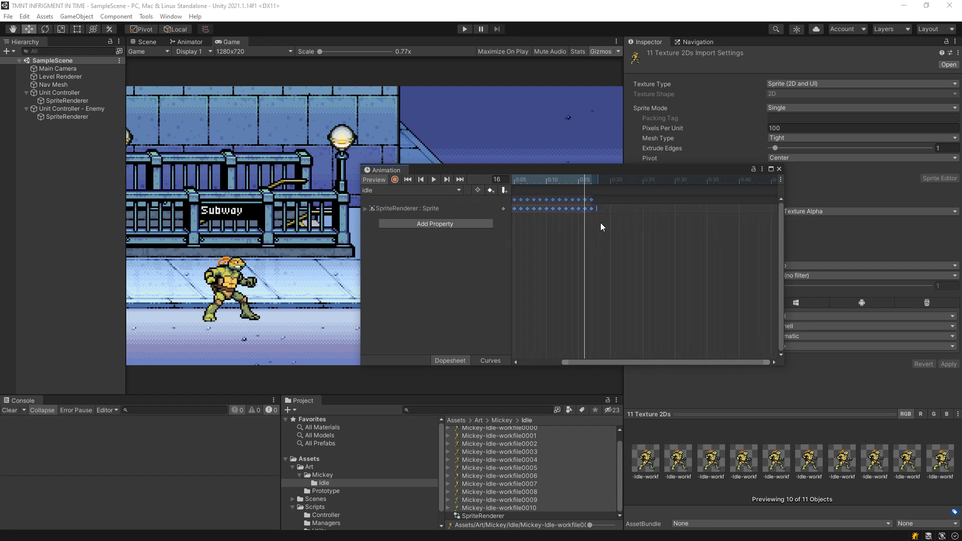
drag(593, 362, 495, 367)
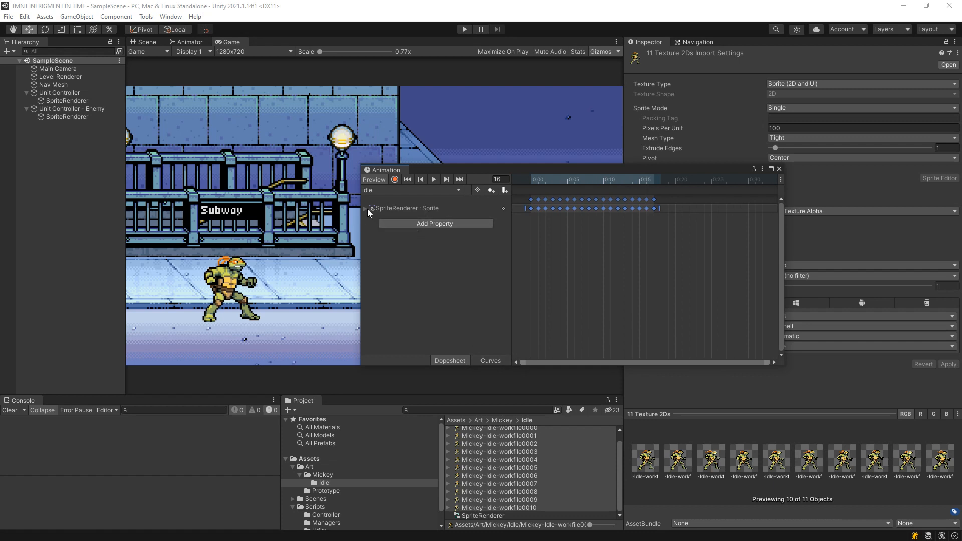
click(377, 192)
click(379, 196)
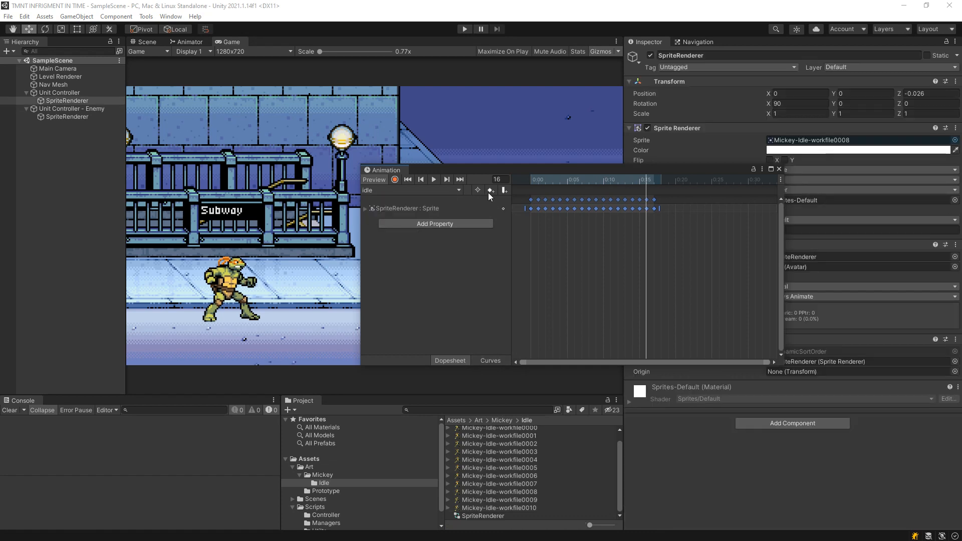
scroll(551, 491, up, 1)
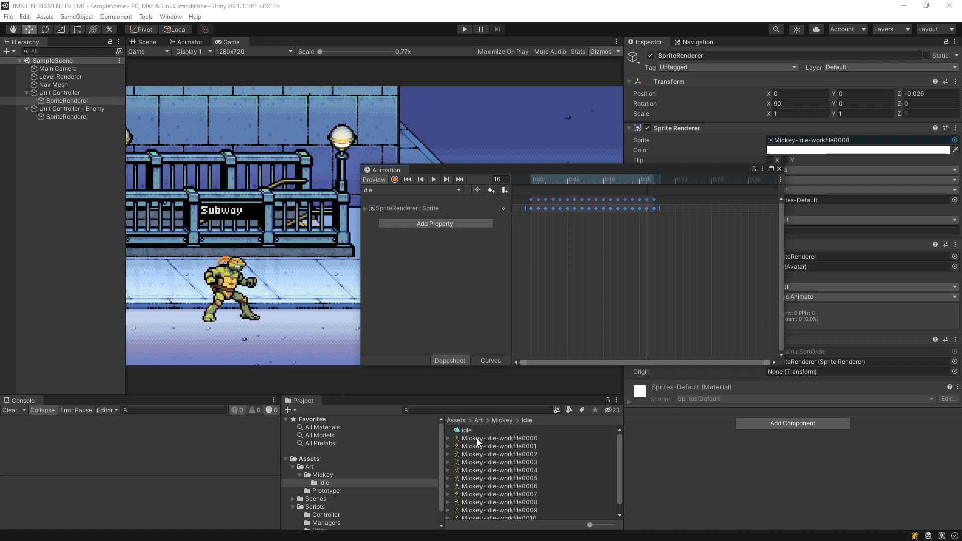
click(471, 429)
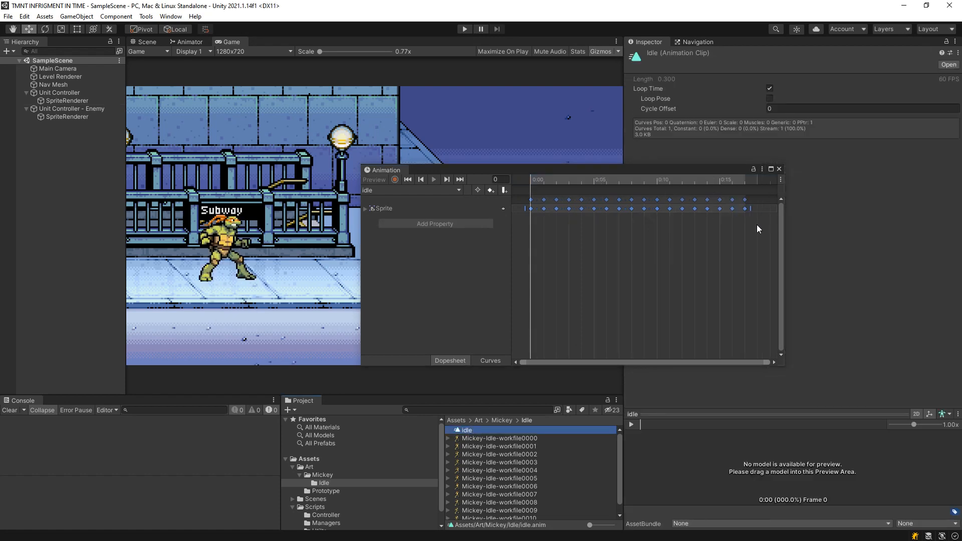
scroll(754, 220, down, 3)
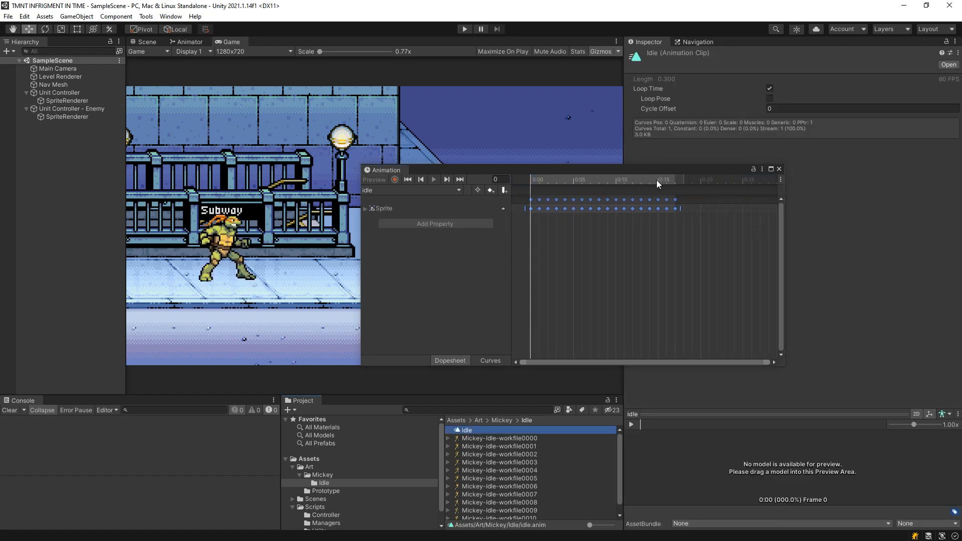
drag(649, 180, 674, 187)
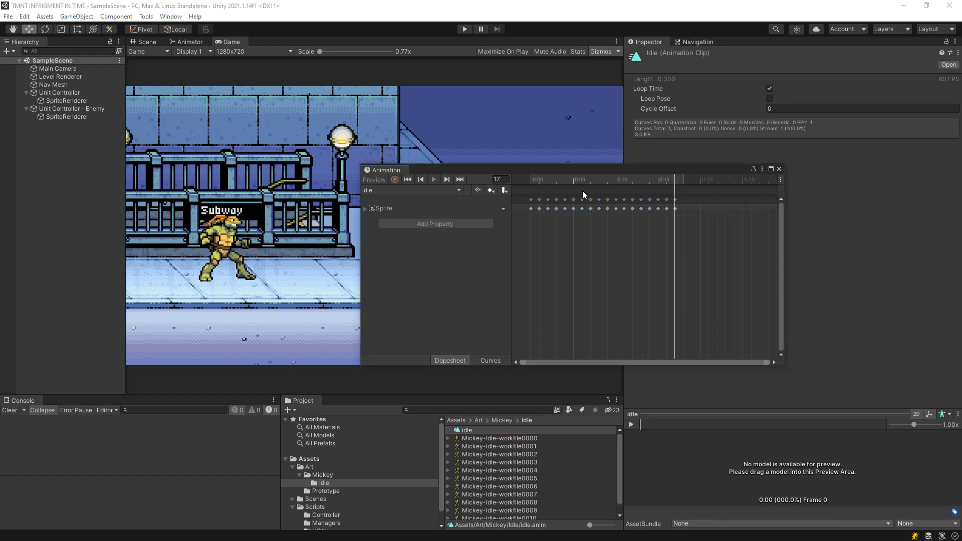
Select all the idle clip's sprite keyframes and stretch them so the last one falls on frame 24.
scroll(692, 220, down, 2)
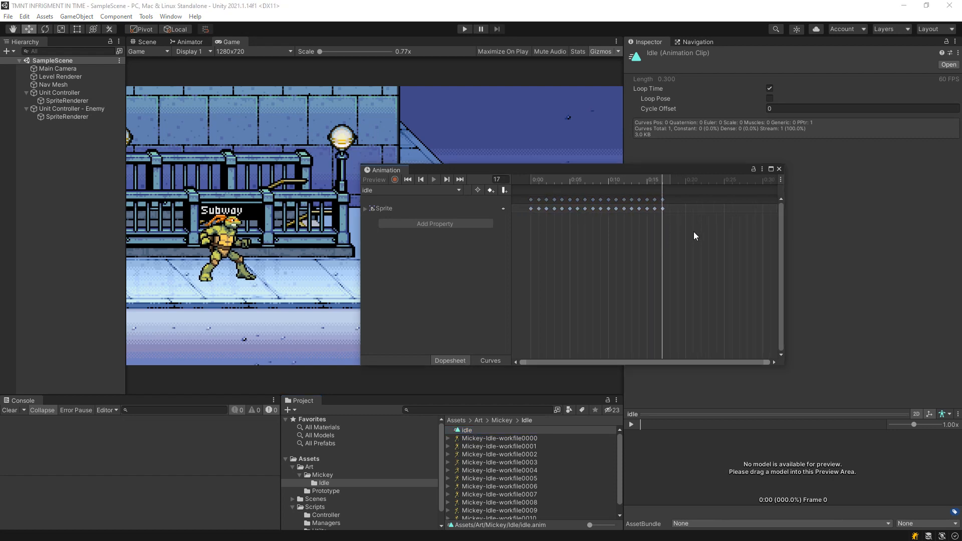
drag(662, 239, 529, 181)
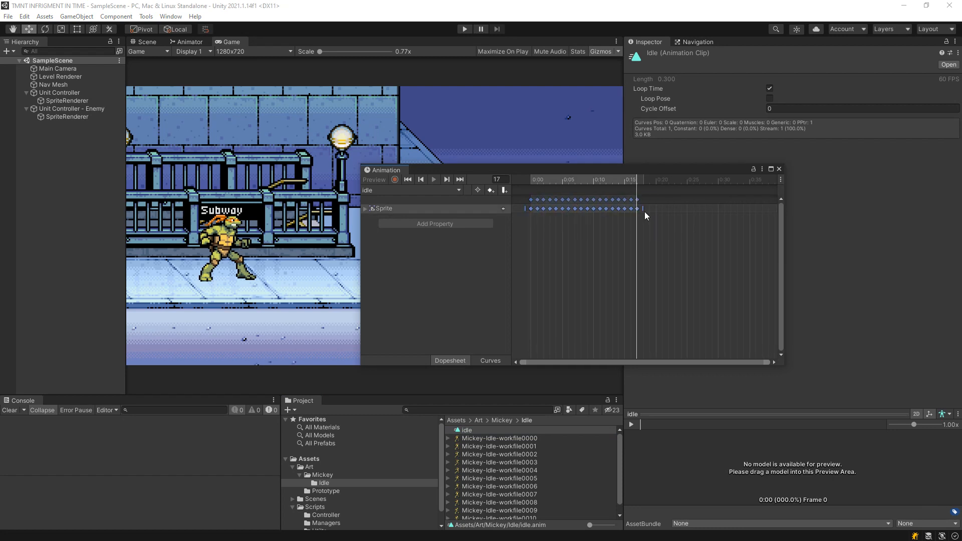
drag(643, 213, 687, 214)
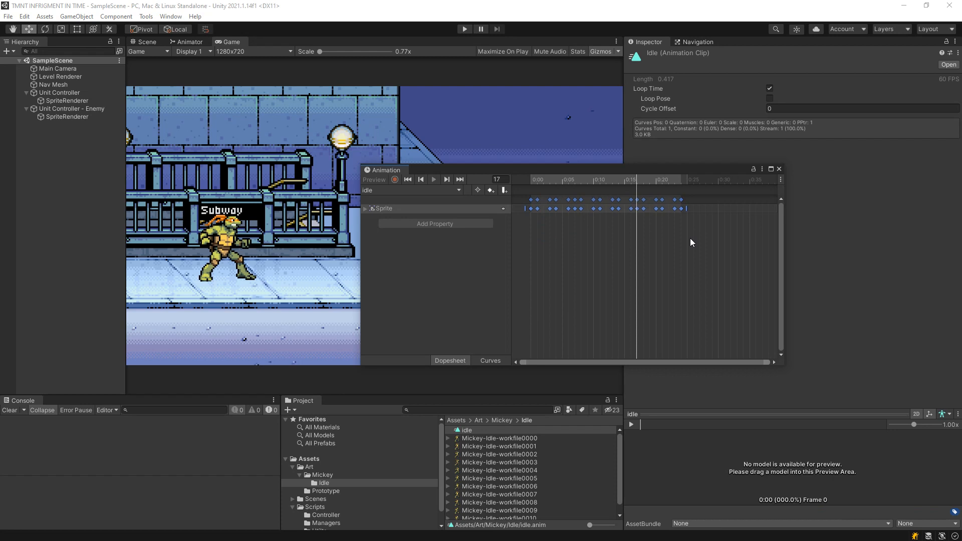
click(687, 242)
click(531, 186)
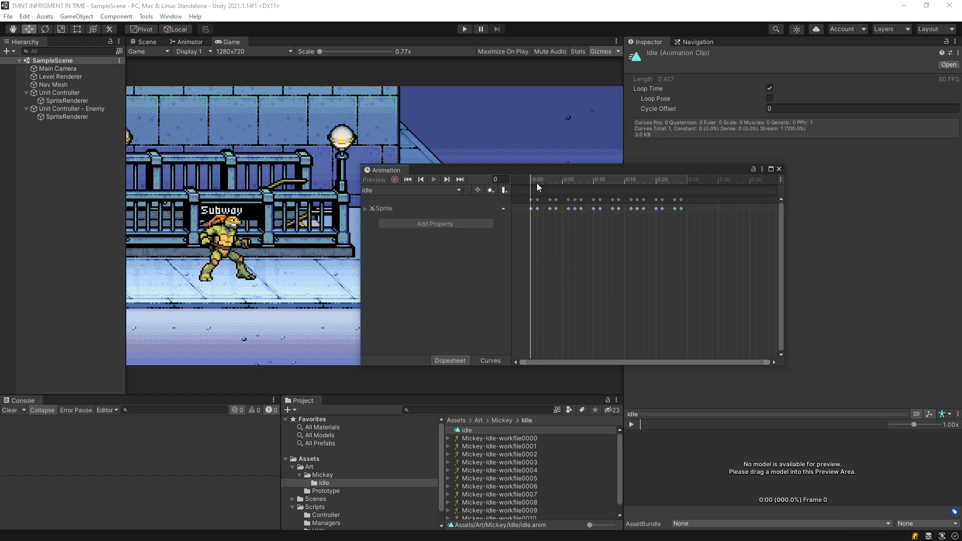
Preview the stretched idle clip on the Unit Controller's SpriteRenderer.
click(64, 100)
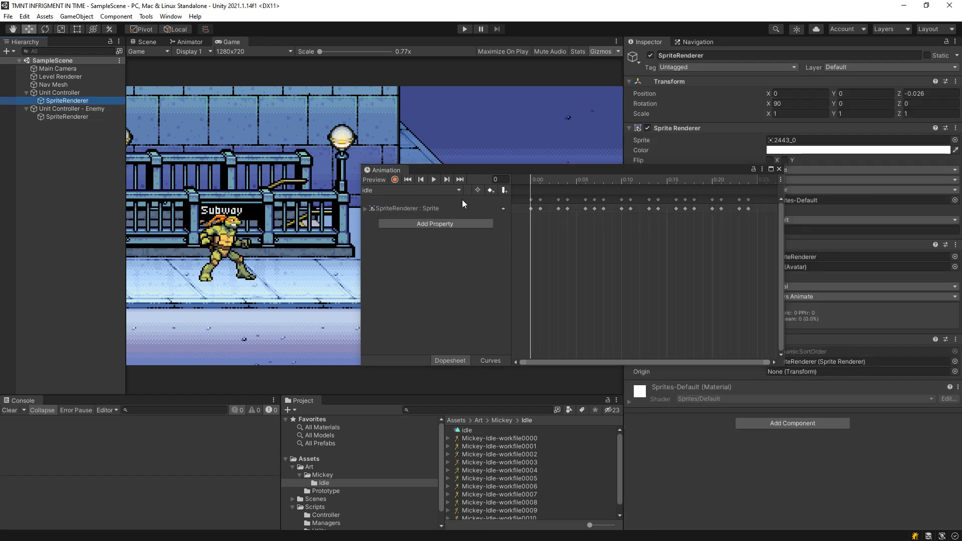
click(432, 179)
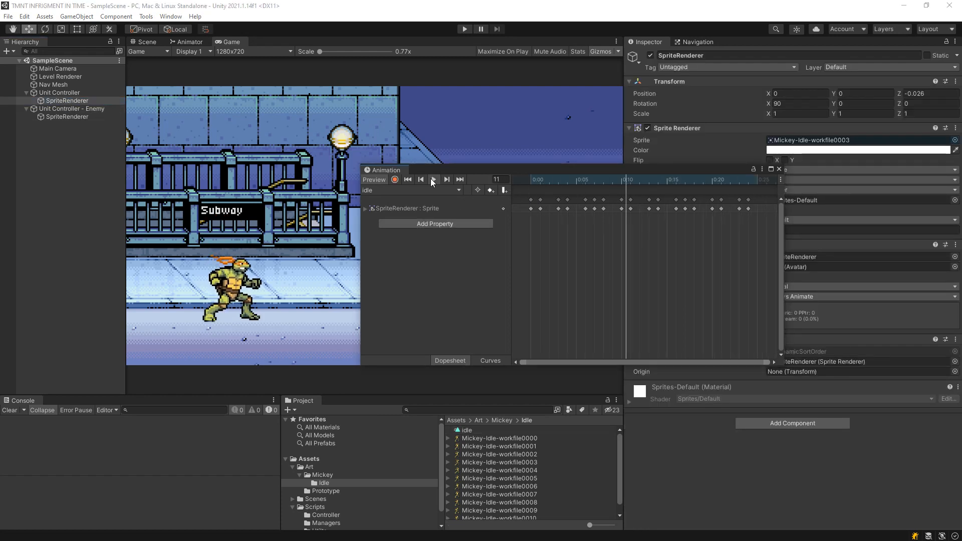
scroll(701, 253, down, 5)
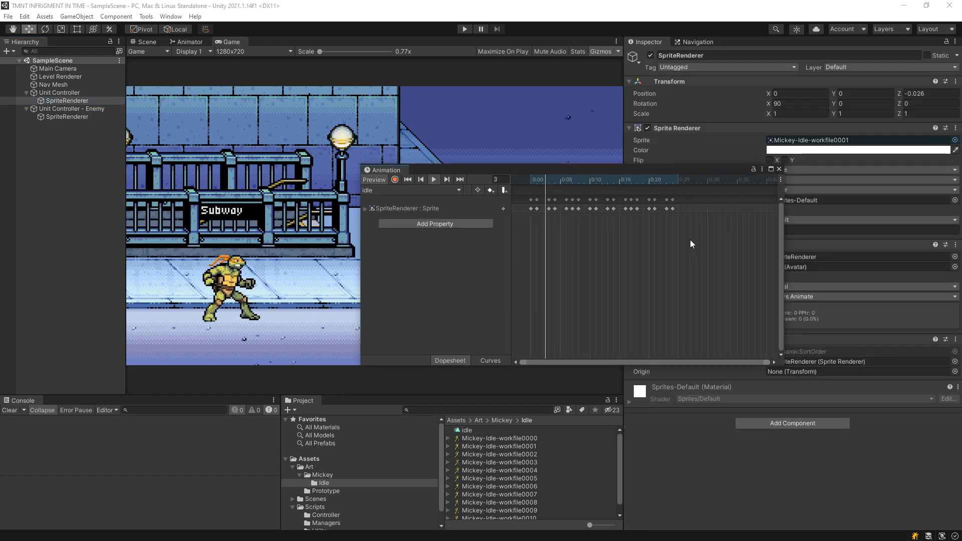
Respace the idle clip's later sprite keyframes two frames apart from frame 16 onward, with the last one at frame 30.
drag(690, 240, 521, 205)
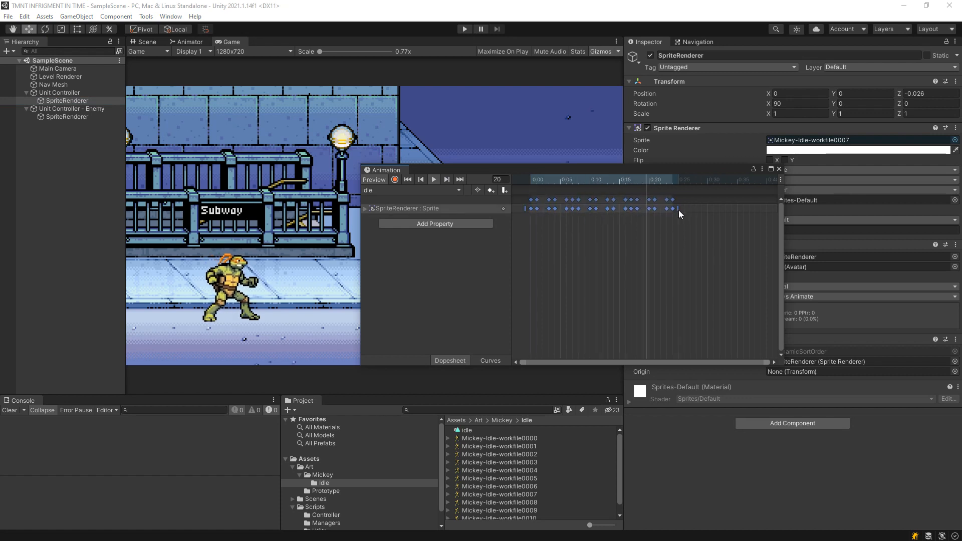
drag(680, 209, 654, 210)
click(700, 226)
click(652, 210)
click(652, 221)
mouse_move(713, 224)
mouse_down()
mouse_move(663, 191)
mouse_move(644, 192)
mouse_move(649, 201)
mouse_up()
click(650, 218)
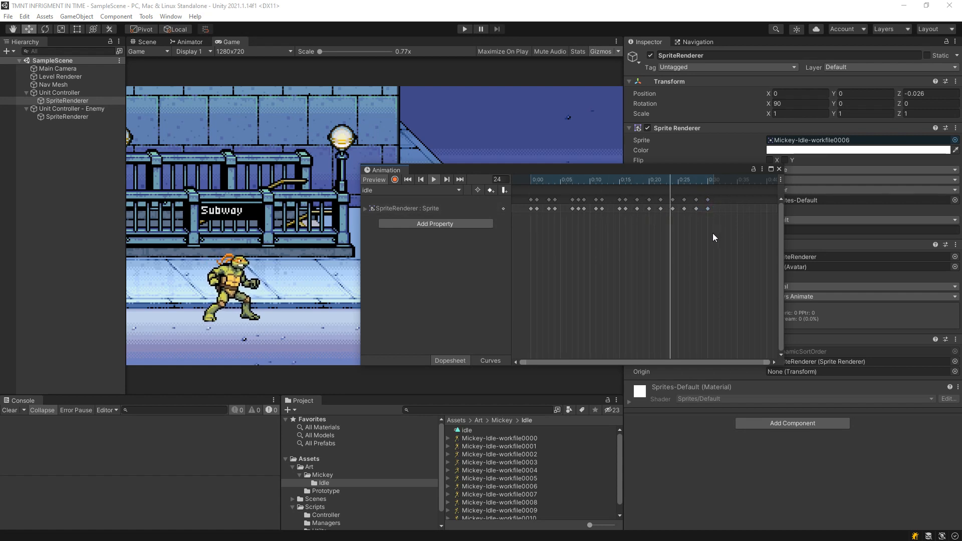
Shift the later half of the keyframes so they run two frames apart from frame 14 to frame 30.
drag(714, 240, 624, 197)
drag(625, 200, 629, 199)
click(608, 202)
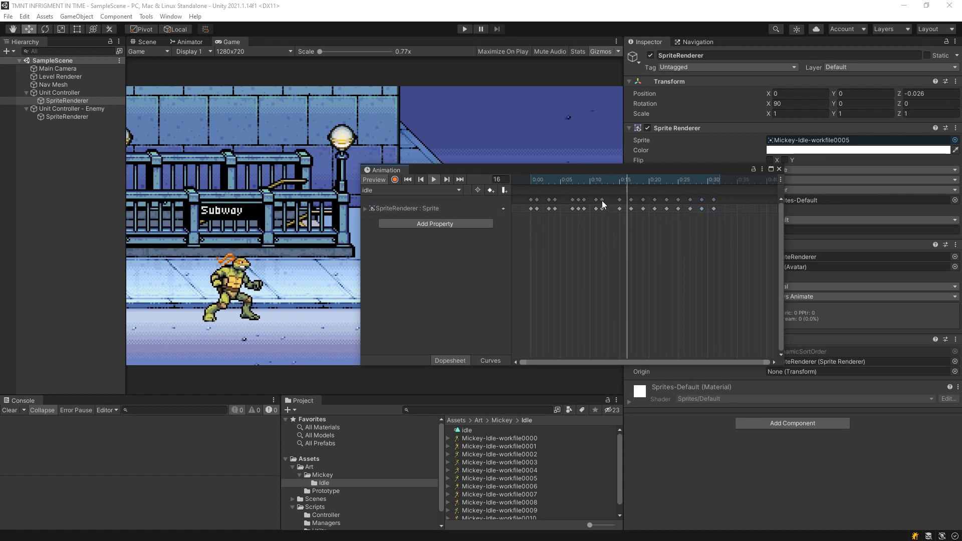
drag(708, 240, 618, 197)
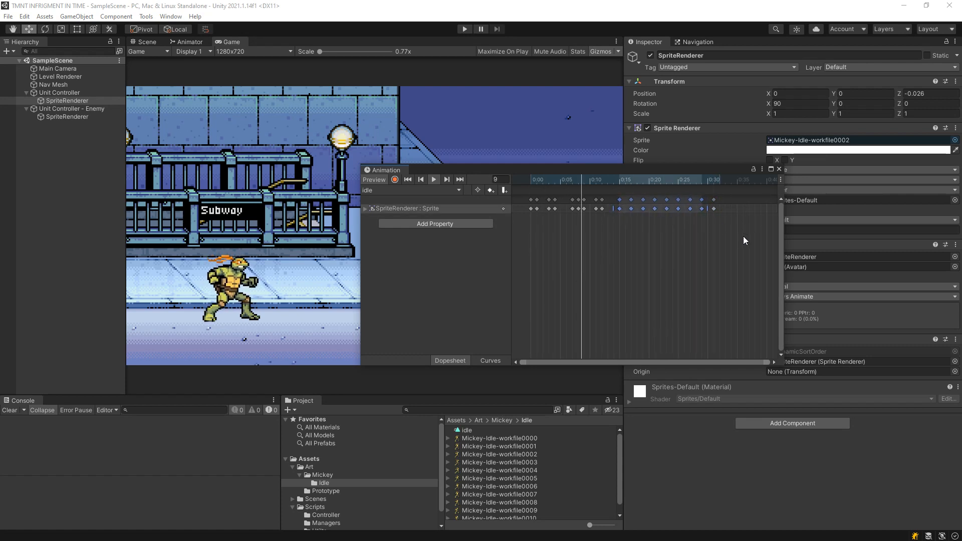
mouse_move(725, 240)
mouse_down()
mouse_move(627, 193)
mouse_move(615, 201)
mouse_up()
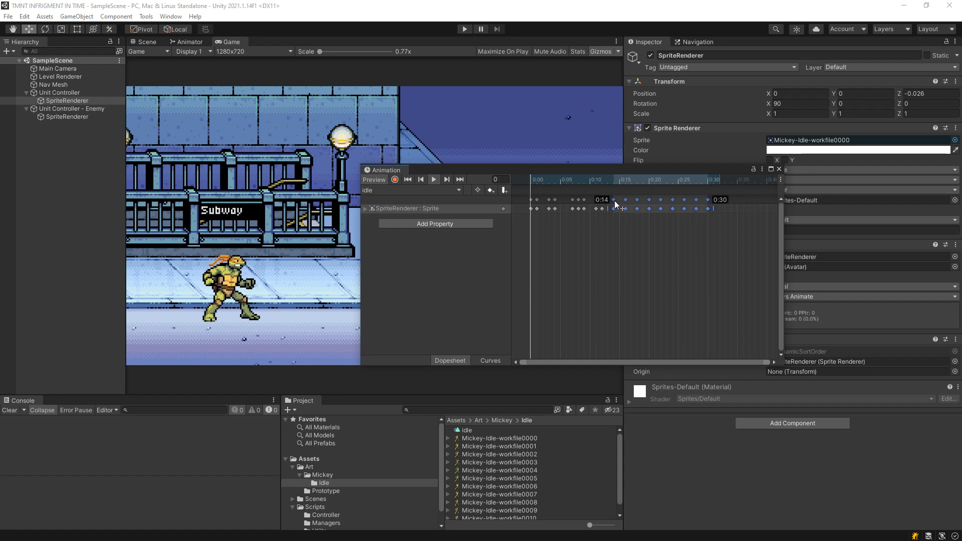
click(618, 205)
Open up the remaining tight gaps before frame 14 so the keyframes run two frames apart up to frame 32.
drag(720, 249, 608, 199)
drag(756, 254, 585, 182)
drag(585, 200, 592, 202)
click(620, 252)
mouse_move(742, 267)
mouse_down()
mouse_move(609, 200)
mouse_move(576, 197)
mouse_move(743, 207)
mouse_move(718, 201)
mouse_up()
click(637, 266)
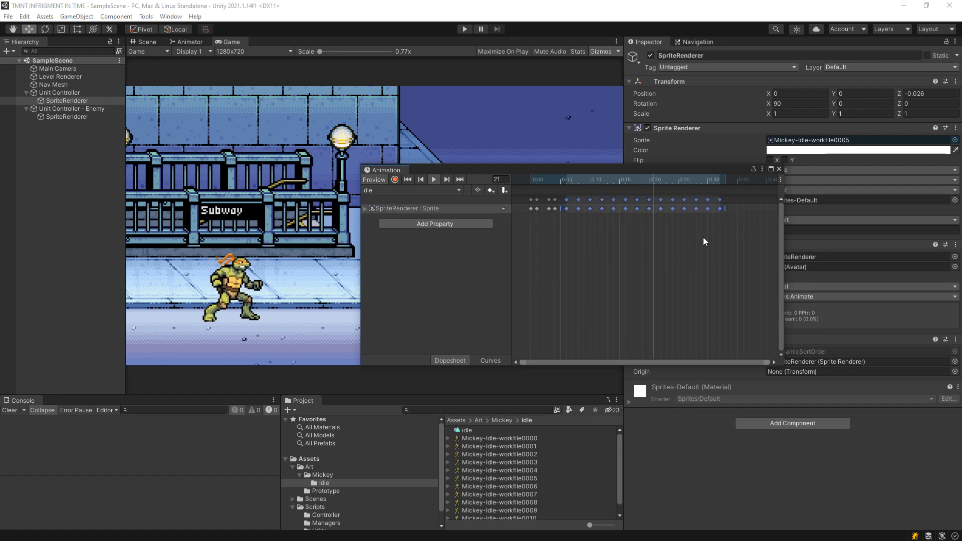
Spread the first few keyframes as well, giving the whole idle clip two-frame spacing that ends at frame 34.
click(705, 238)
mouse_move(749, 249)
mouse_down()
mouse_move(571, 189)
mouse_move(552, 192)
mouse_move(560, 202)
mouse_up()
click(605, 235)
drag(738, 275, 536, 191)
drag(537, 200, 542, 202)
click(566, 239)
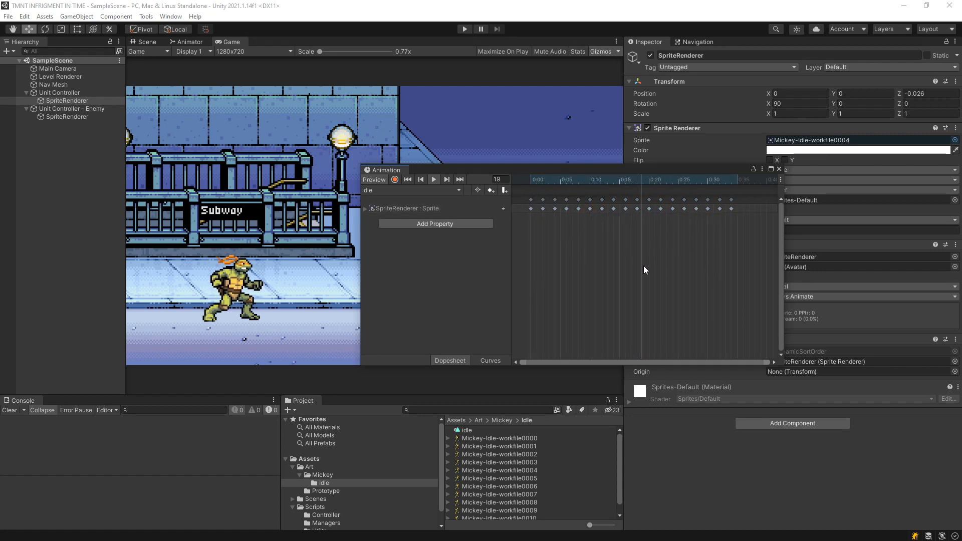
Move the second keyframe to frame 1 and the frame 10 keyframe to frame 11.
drag(541, 200, 536, 200)
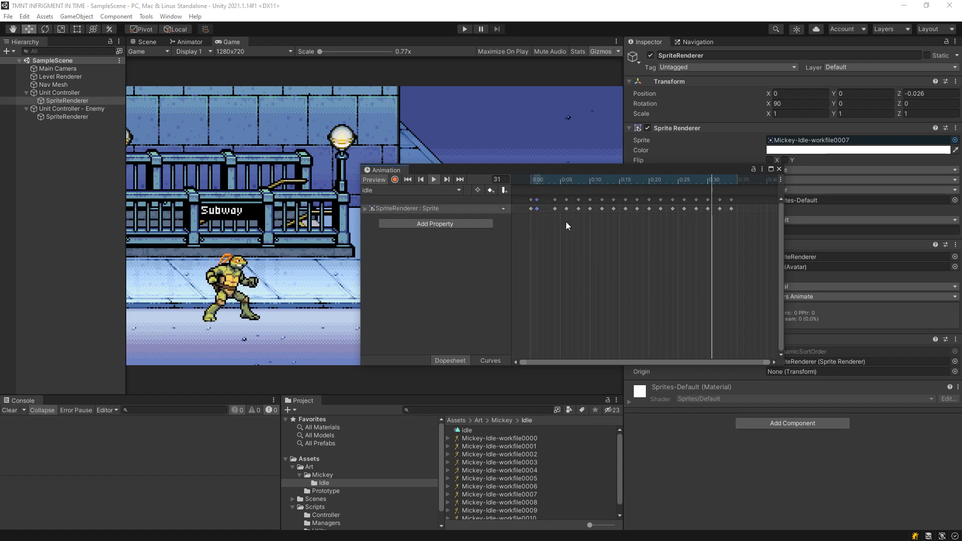
click(554, 206)
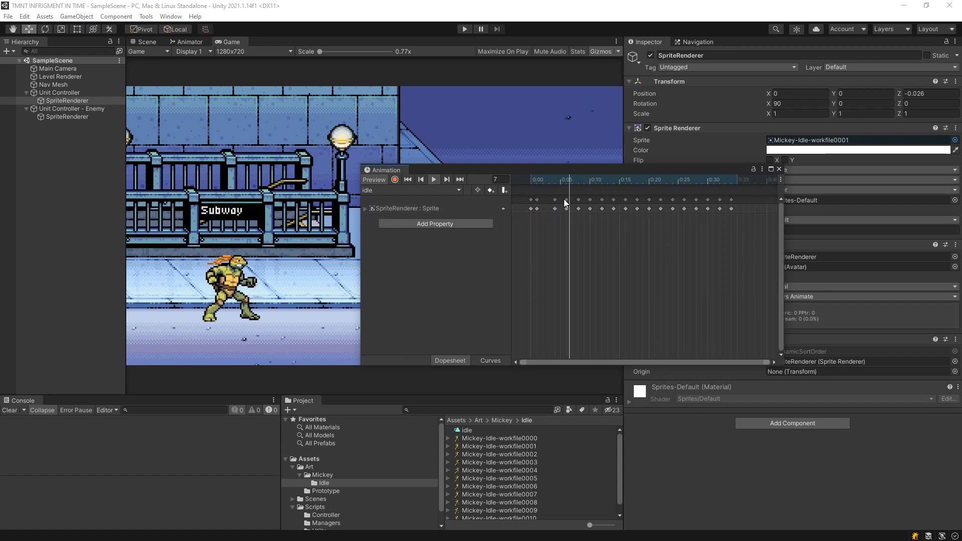
drag(590, 199, 596, 199)
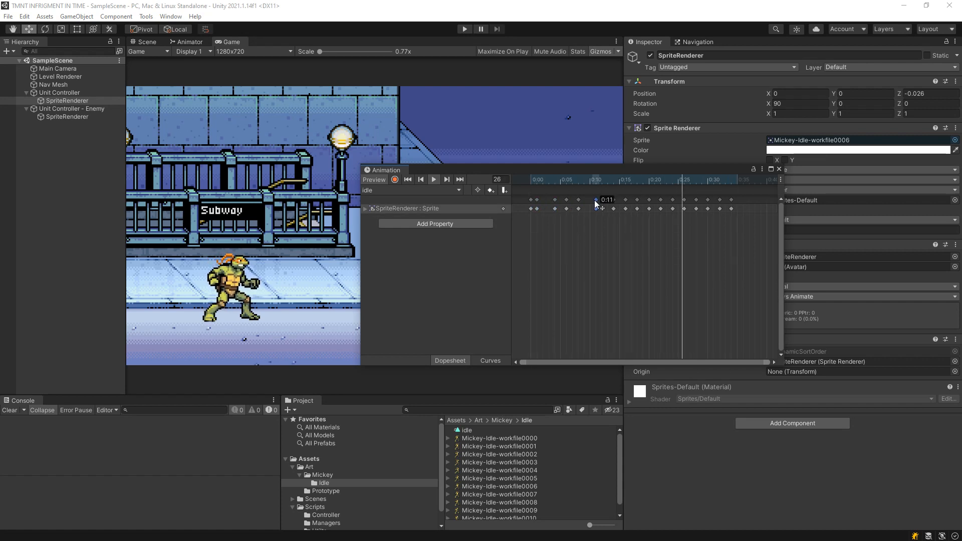
click(667, 241)
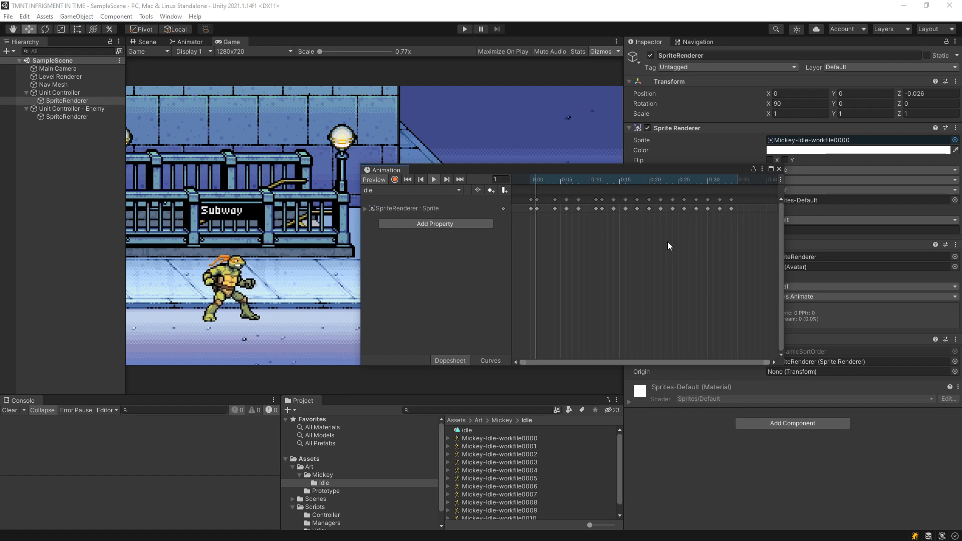
Duplicate the last sprite keyframe and place the copy at frame 36.
click(732, 200)
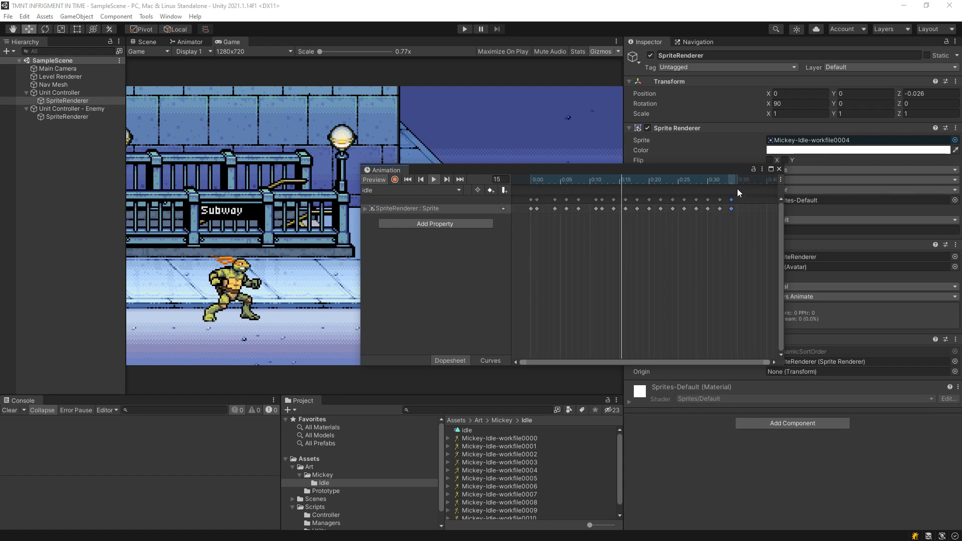
key(ctrl+v)
click(722, 226)
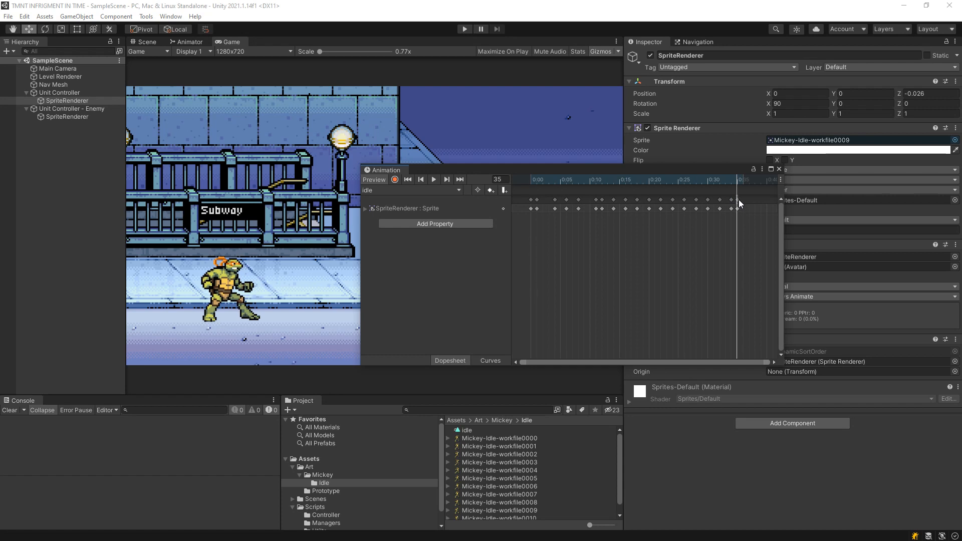
click(739, 200)
click(734, 252)
Play the idle clip and scrub to frame 21 to check the turtle's timing.
drag(718, 183, 441, 194)
click(434, 179)
drag(594, 194, 654, 216)
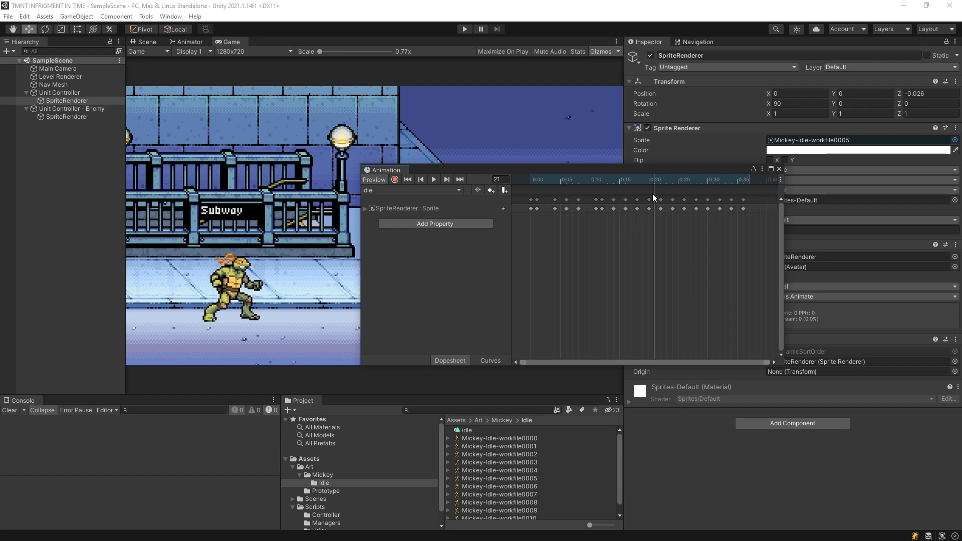
Shift the keyframes from frame 22 onward one frame later, and move those at frames 12 and 14 to frames 13 and 15.
drag(749, 196, 661, 200)
drag(662, 200, 670, 203)
click(684, 260)
drag(602, 200, 619, 201)
click(664, 208)
Move the second keyframe to frame 2 and preview the idle clip's timing.
drag(539, 178, 403, 193)
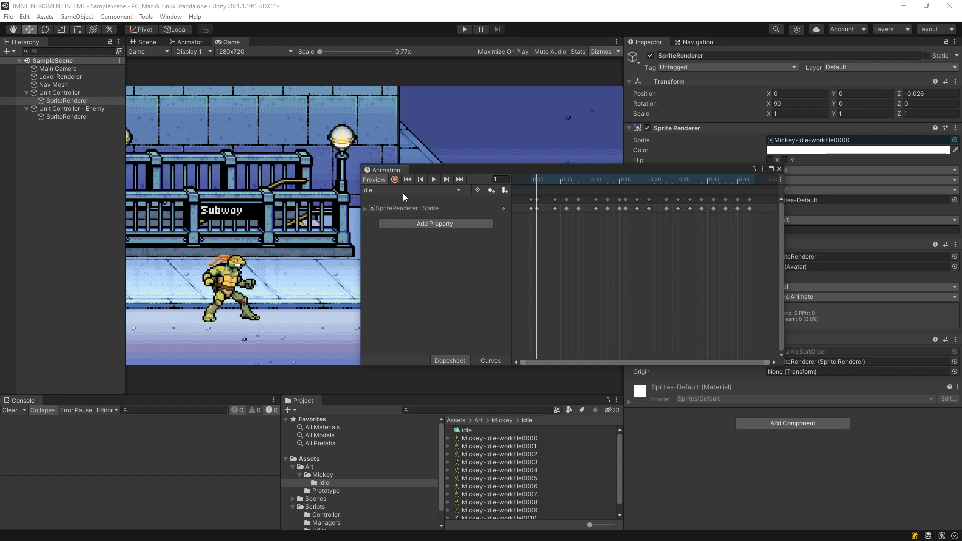
click(435, 181)
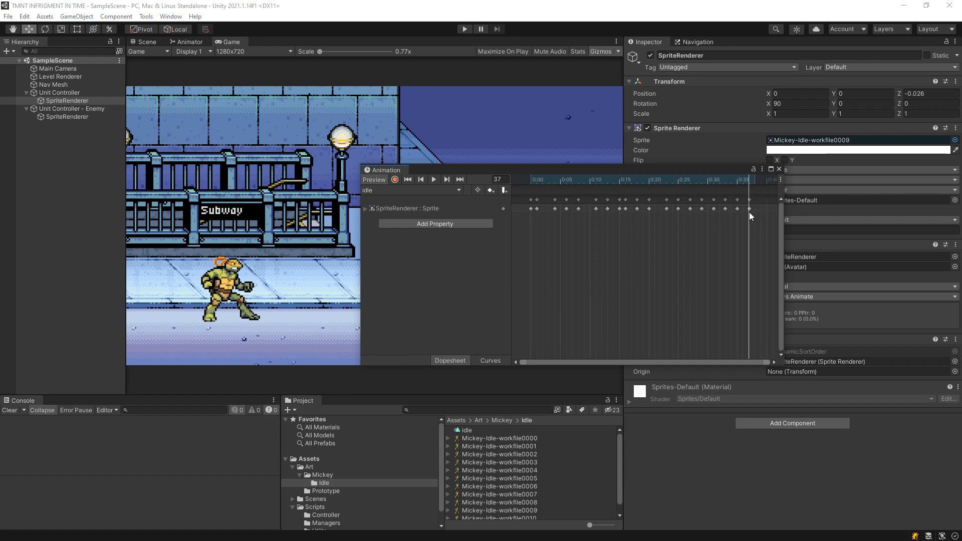
mouse_move(539, 183)
mouse_down()
mouse_move(526, 185)
mouse_move(570, 190)
mouse_move(521, 199)
mouse_move(552, 203)
mouse_move(526, 185)
mouse_up()
click(536, 200)
click(549, 237)
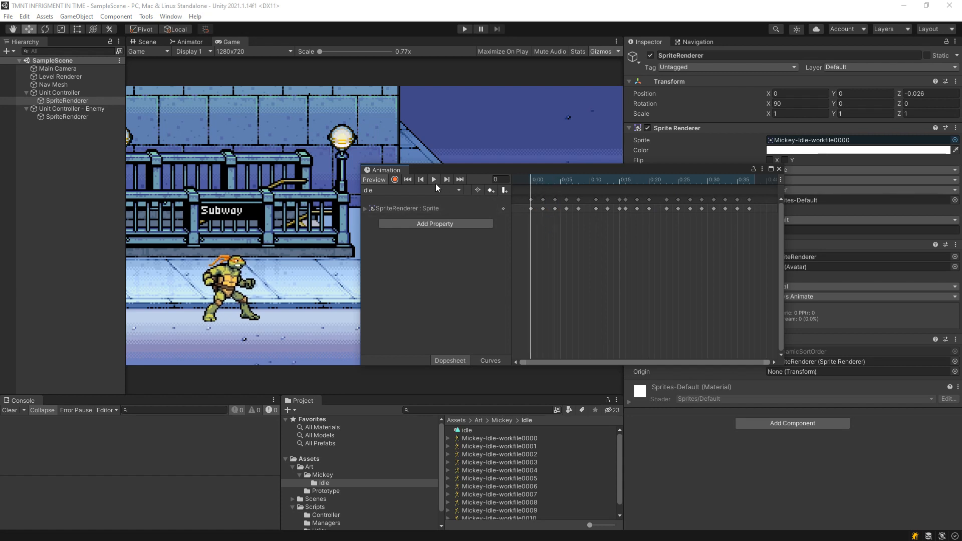
click(434, 181)
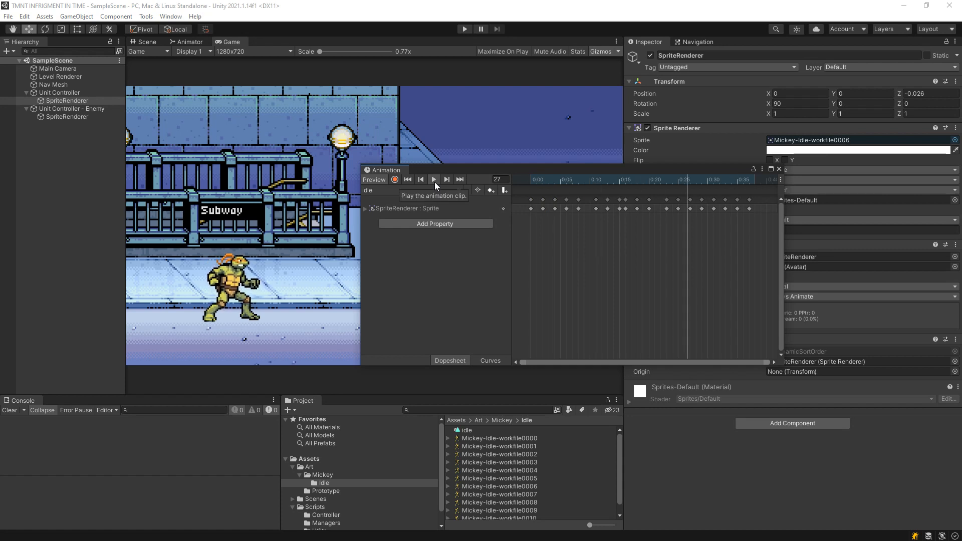
drag(648, 181, 725, 240)
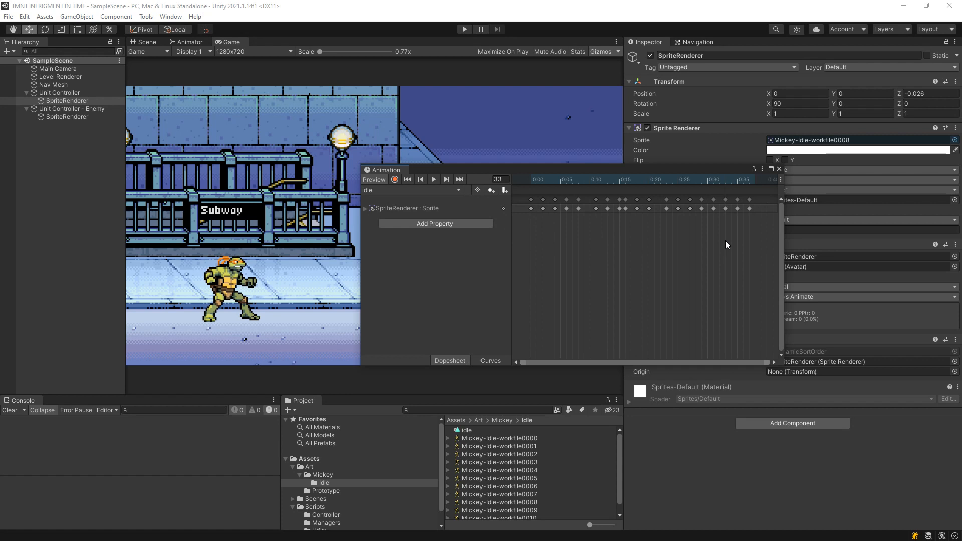
Paste a copy of the frame 33 keyframe at frame 40 and play the idle clip.
click(725, 200)
drag(758, 182, 764, 184)
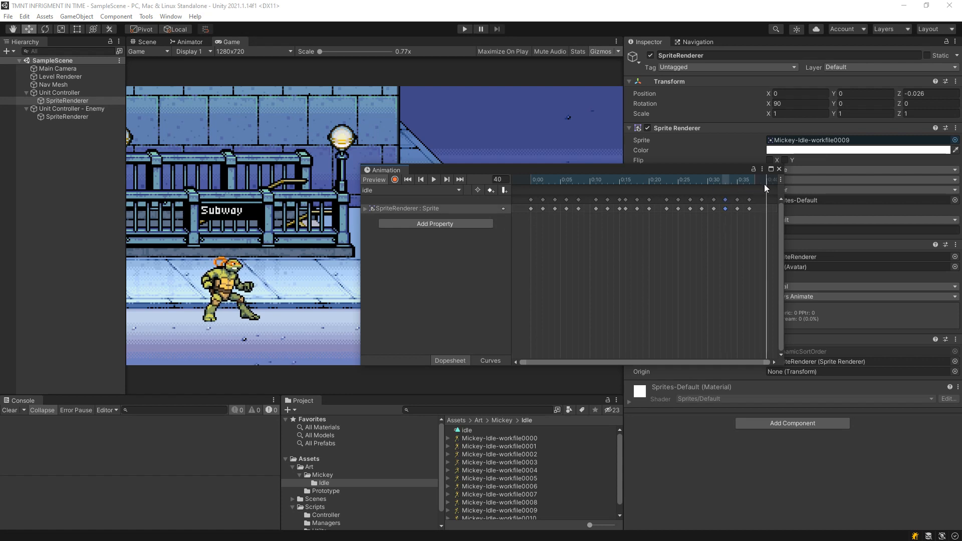
key(ctrl+v)
key(space)
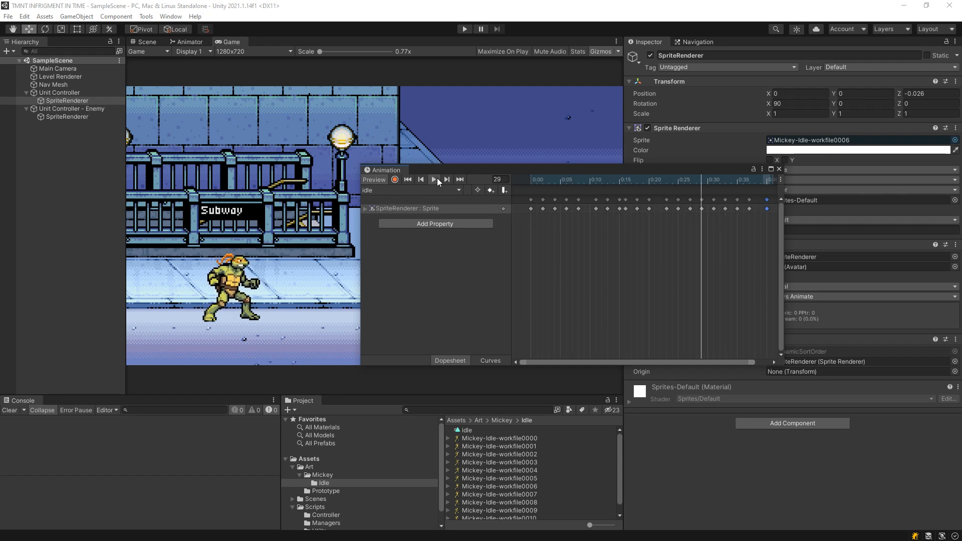
Widen the Animation window, paste a copy of the frame 31 keyframe at frame 42, and preview the clip.
drag(693, 189, 848, 213)
click(781, 179)
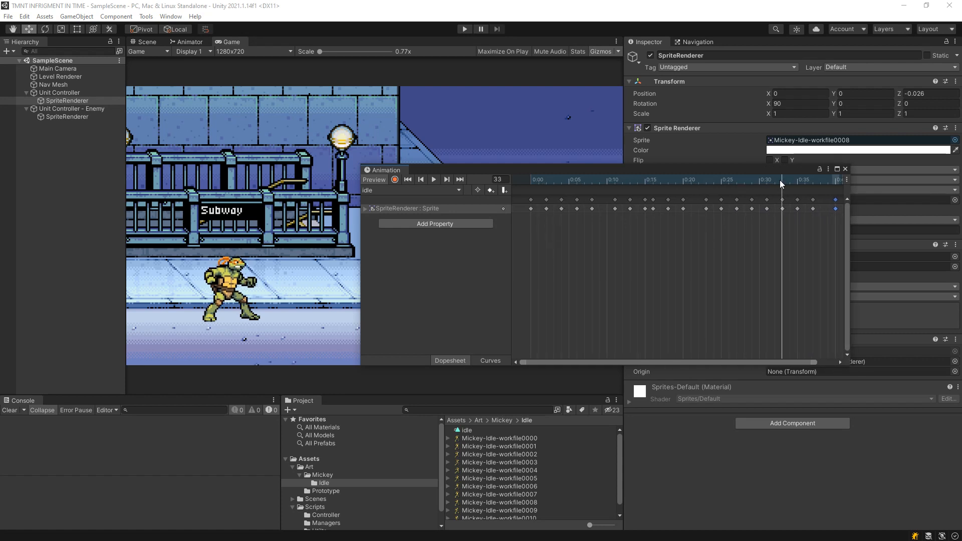
click(765, 180)
click(766, 201)
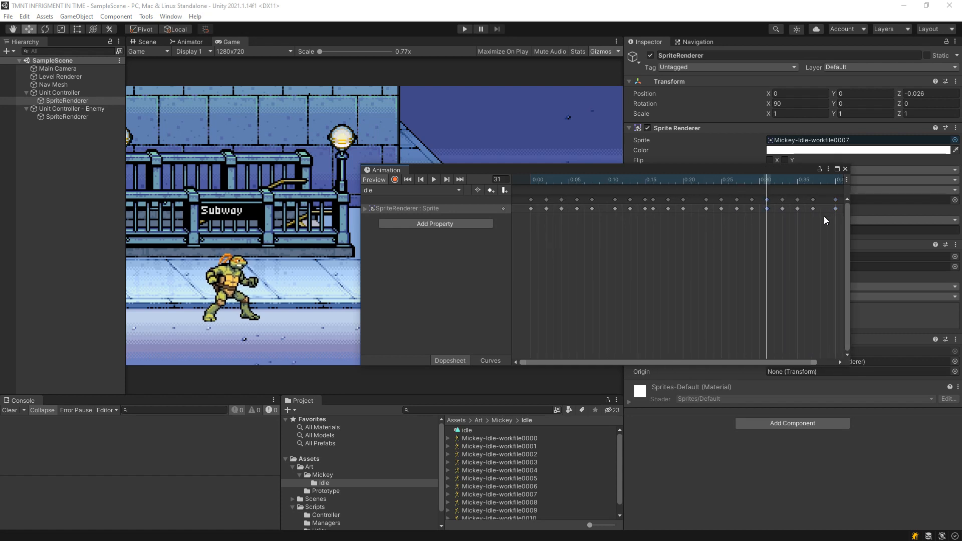
scroll(823, 215, down, 5)
click(810, 181)
click(805, 183)
key(ctrl+v)
drag(774, 184, 516, 194)
click(433, 180)
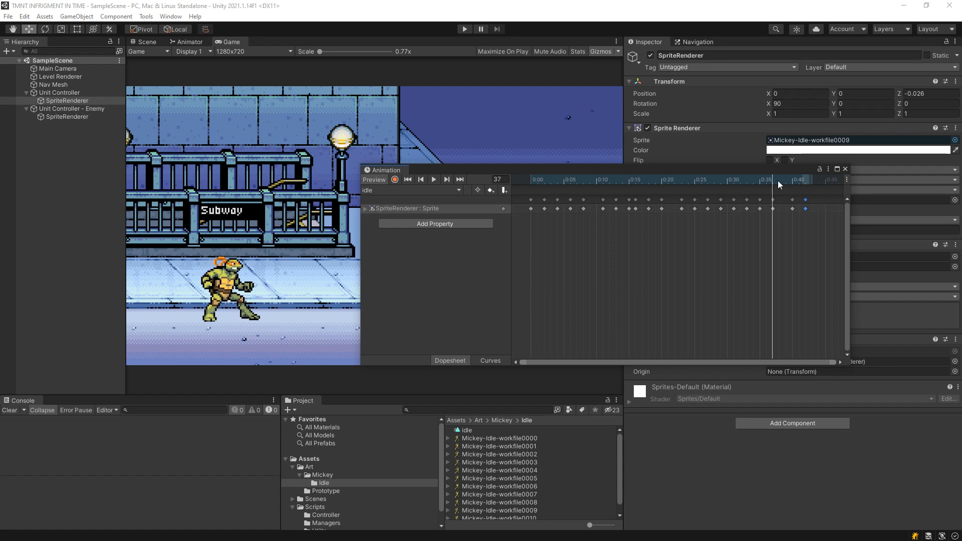
Delete the keyframes at frames 37, 40 and 42, and move the remaining last keyframe to frame 37.
drag(828, 245, 776, 197)
key(Delete)
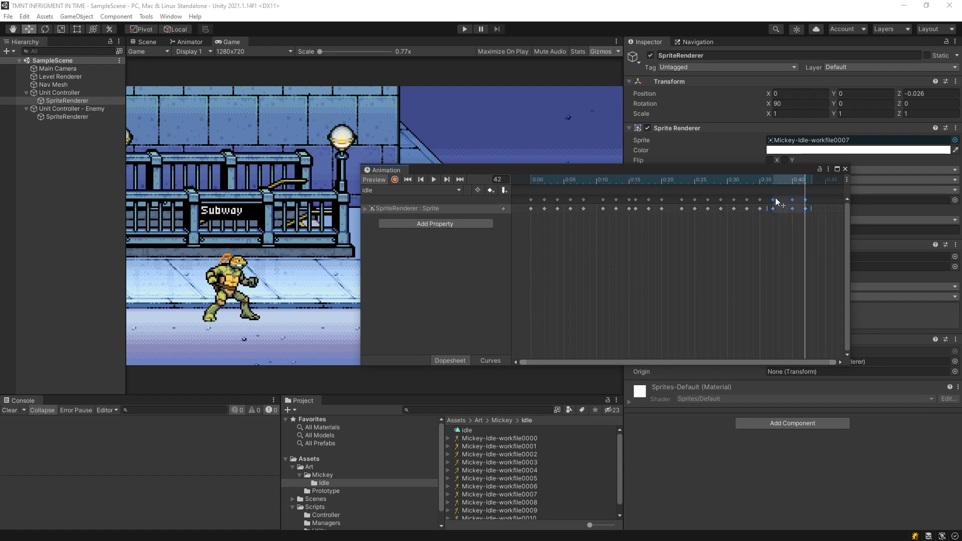
drag(627, 173, 619, 175)
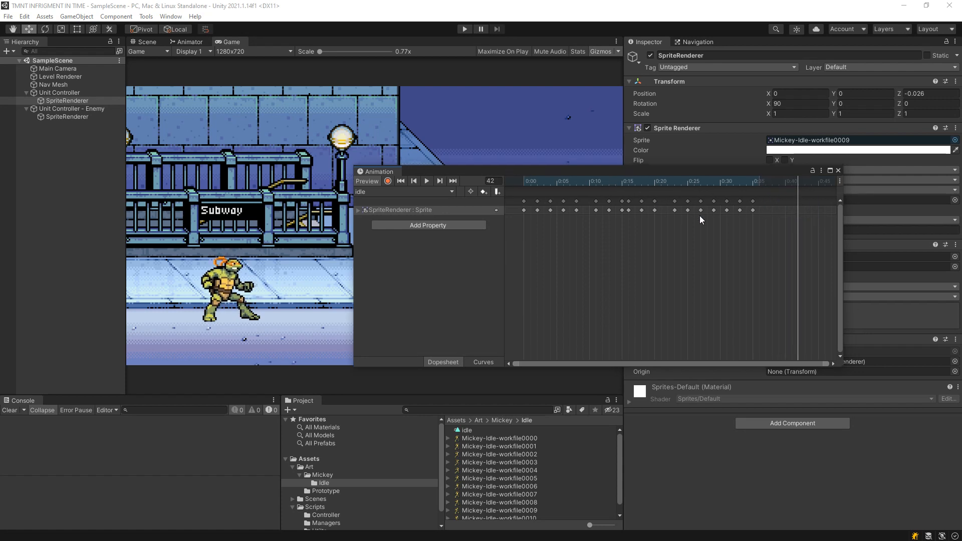
drag(756, 203, 413, 188)
click(427, 181)
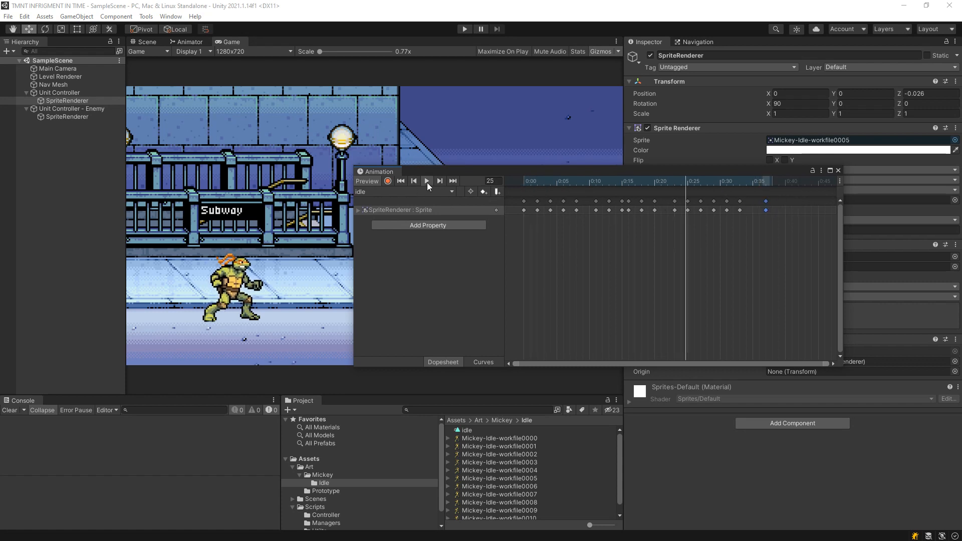
Delete the last two keyframes so the clip ends with the frame 31 keyframe, and preview the idle animation.
drag(546, 182, 753, 215)
drag(685, 214, 497, 186)
key(Delete)
click(427, 181)
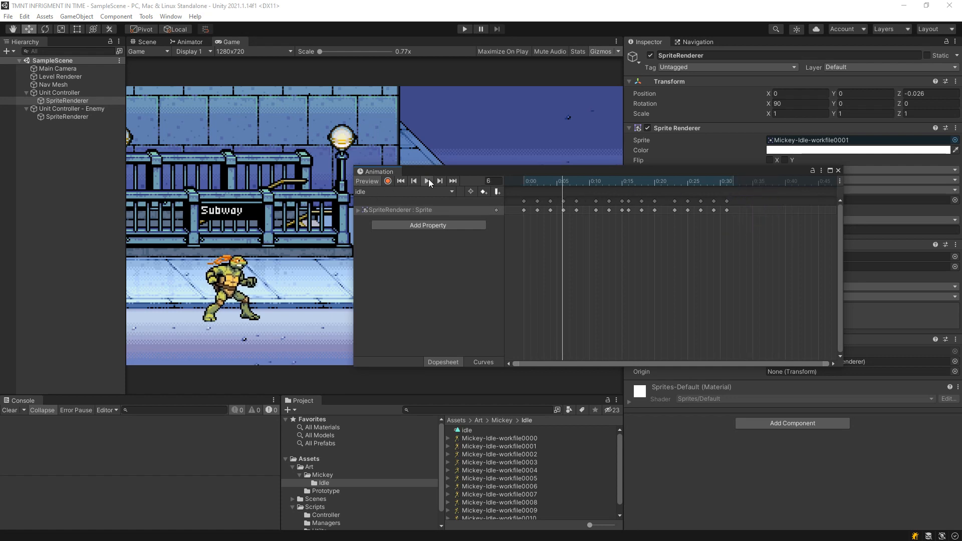
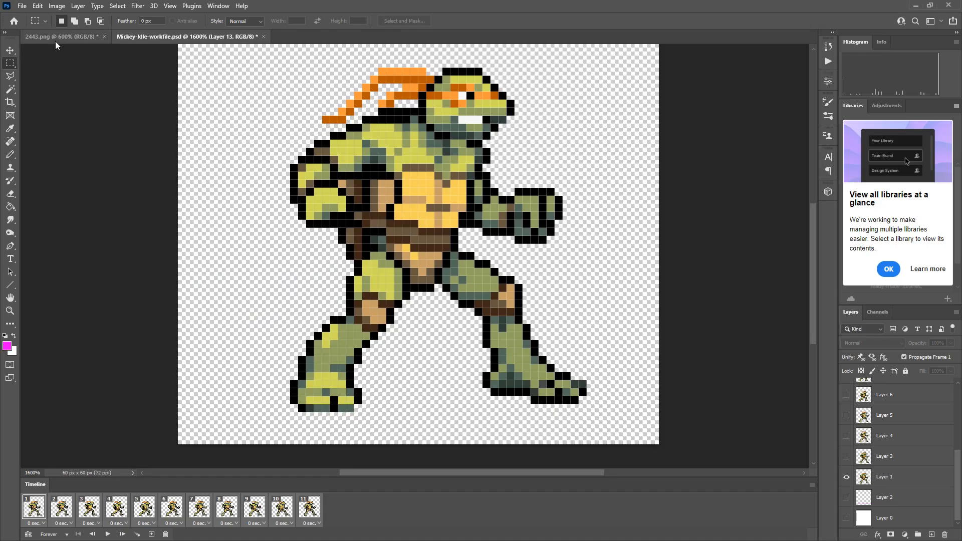
Examine the walking and weapon attack sprites in the 2443.png sprite sheet.
click(55, 41)
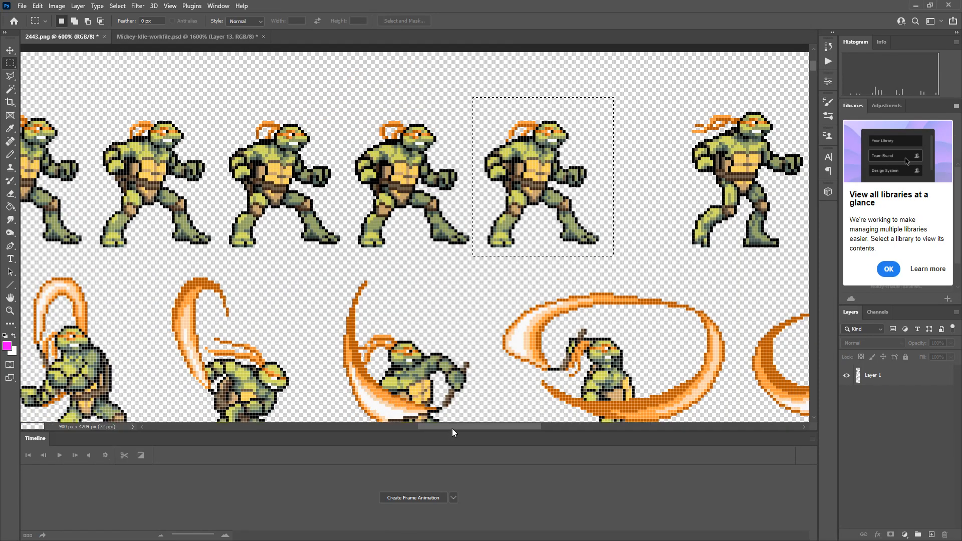
drag(452, 429, 499, 423)
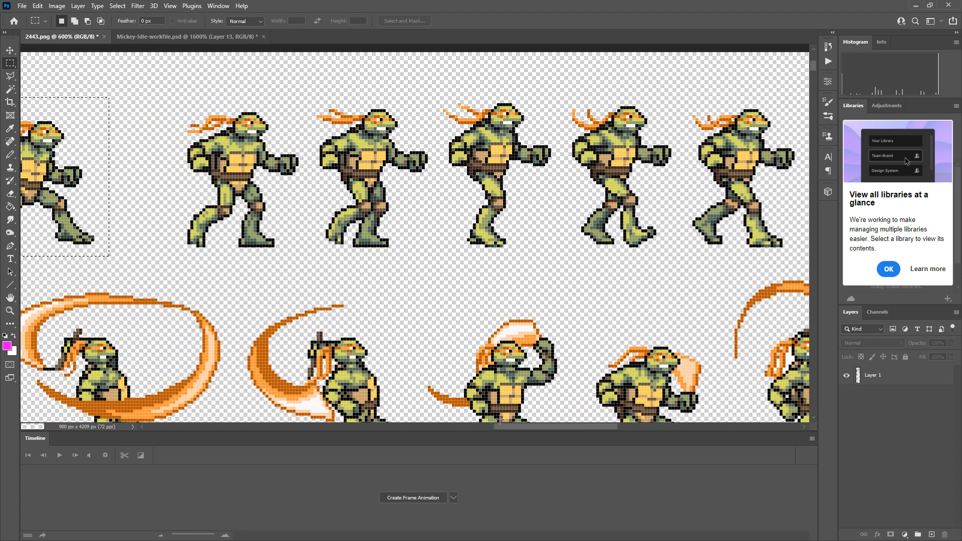
scroll(499, 420, left, 2)
scroll(511, 420, down, 3)
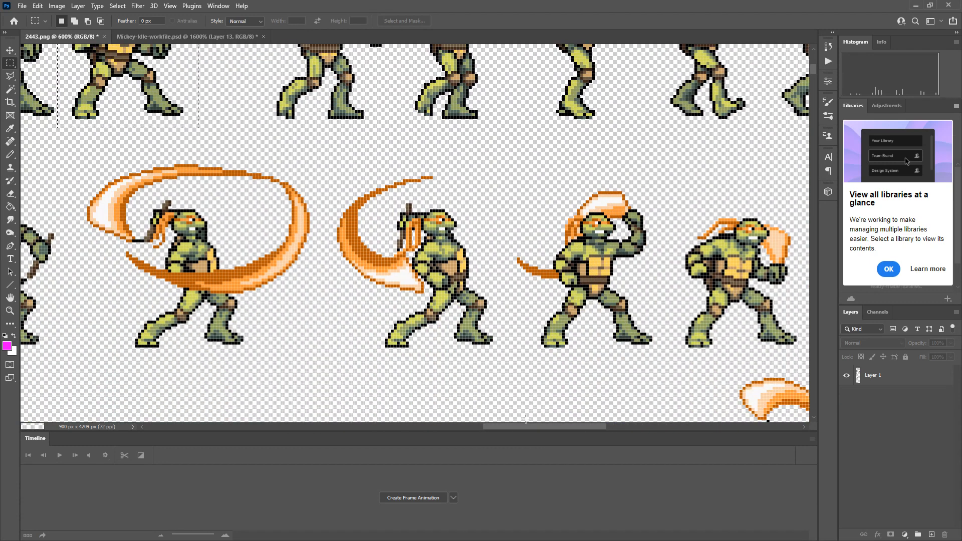
drag(509, 428, 563, 424)
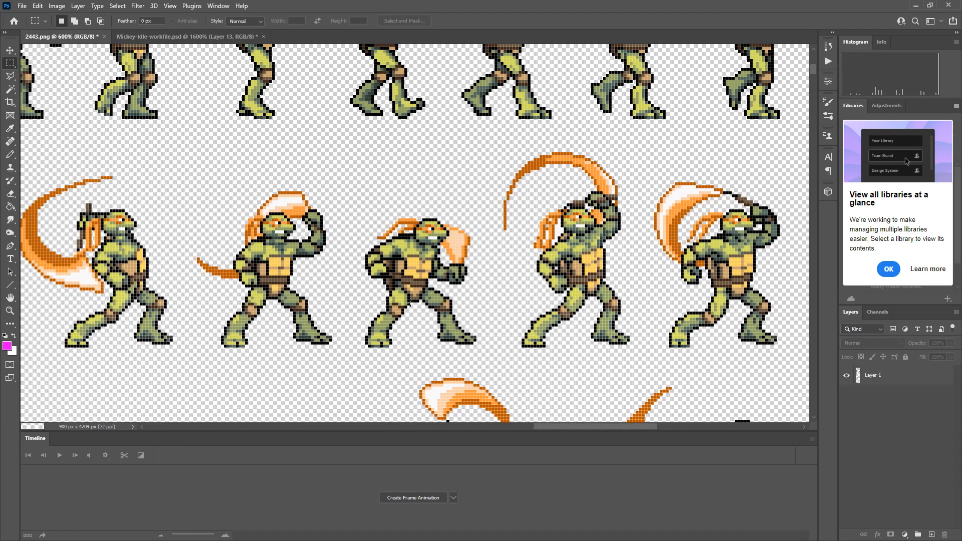
drag(546, 426, 469, 400)
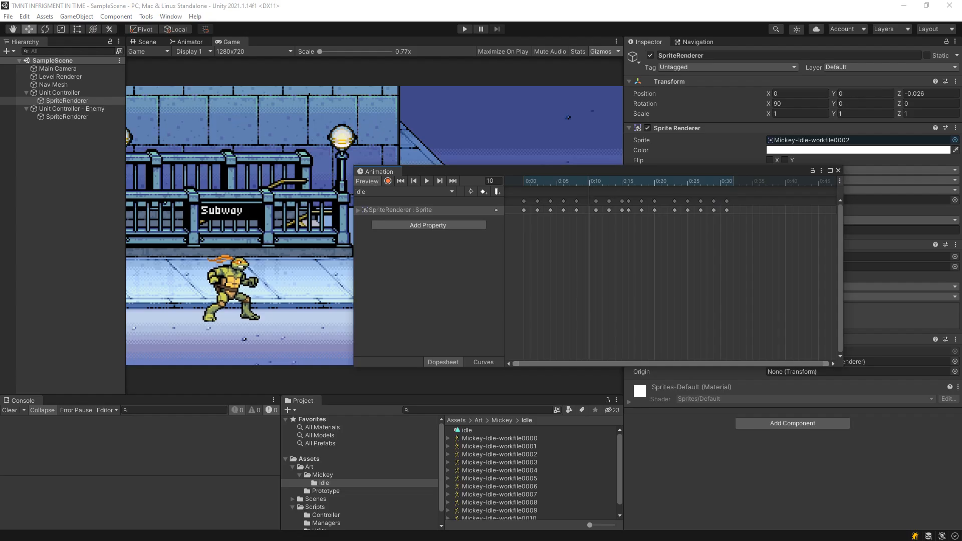
Switch to Unity and move the Animation window clear of the game view to compare the turtle with the enemy sprite.
drag(536, 173, 623, 208)
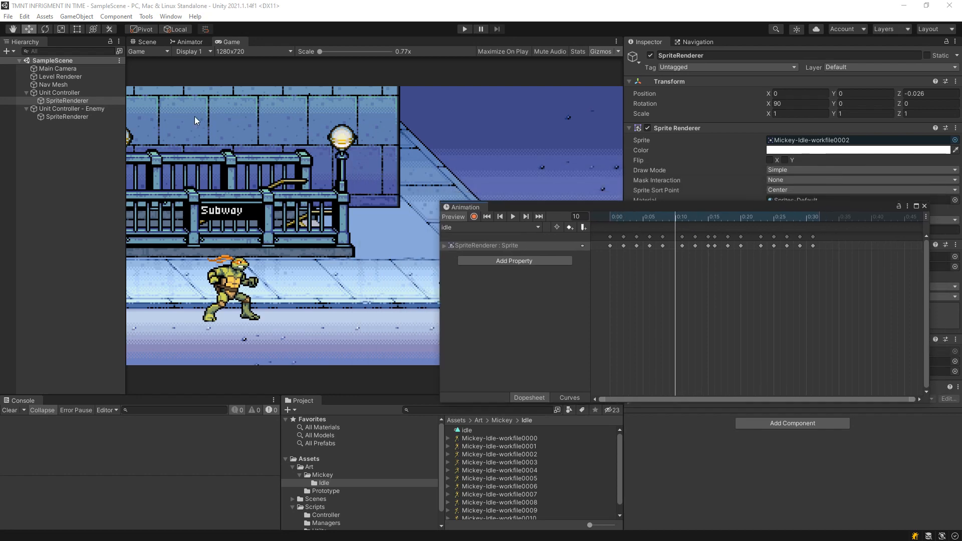
click(67, 100)
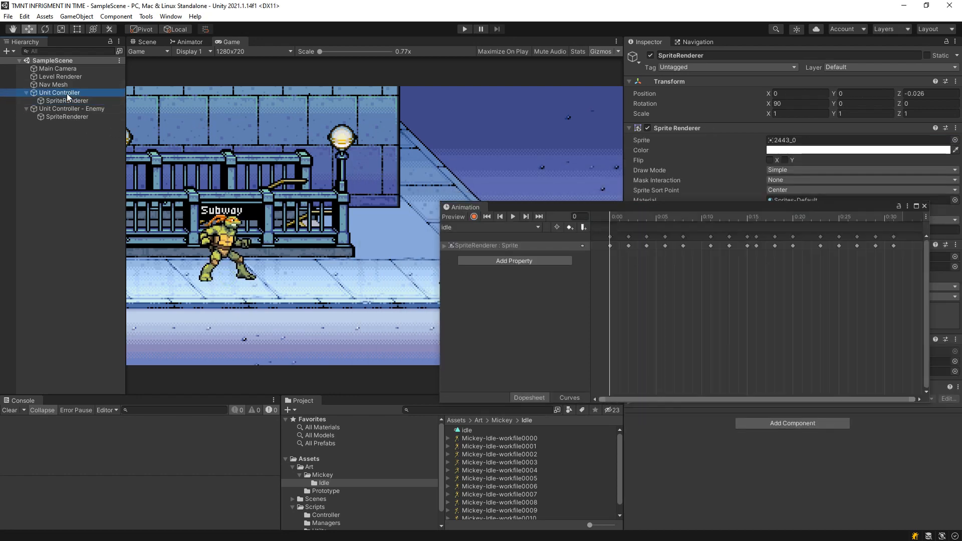
click(67, 93)
click(62, 101)
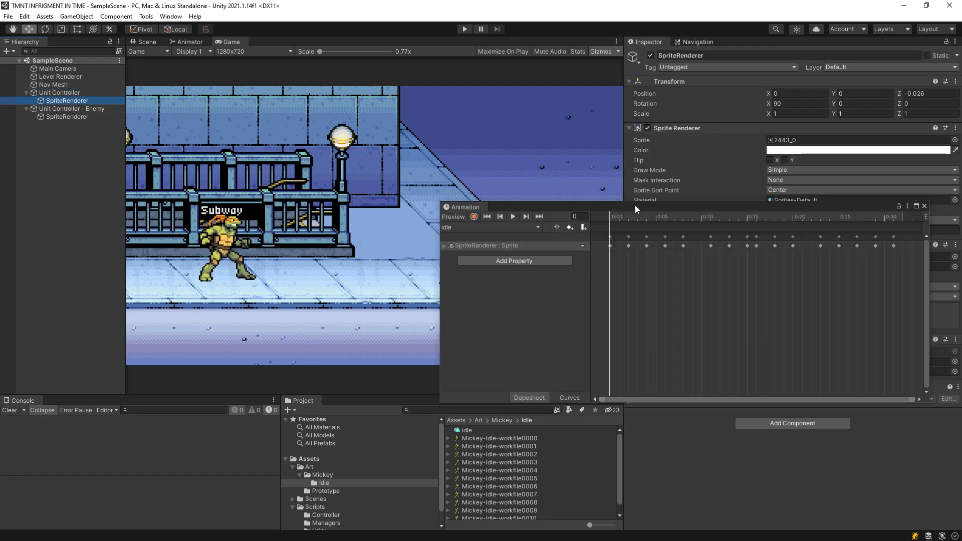
drag(635, 205, 322, 444)
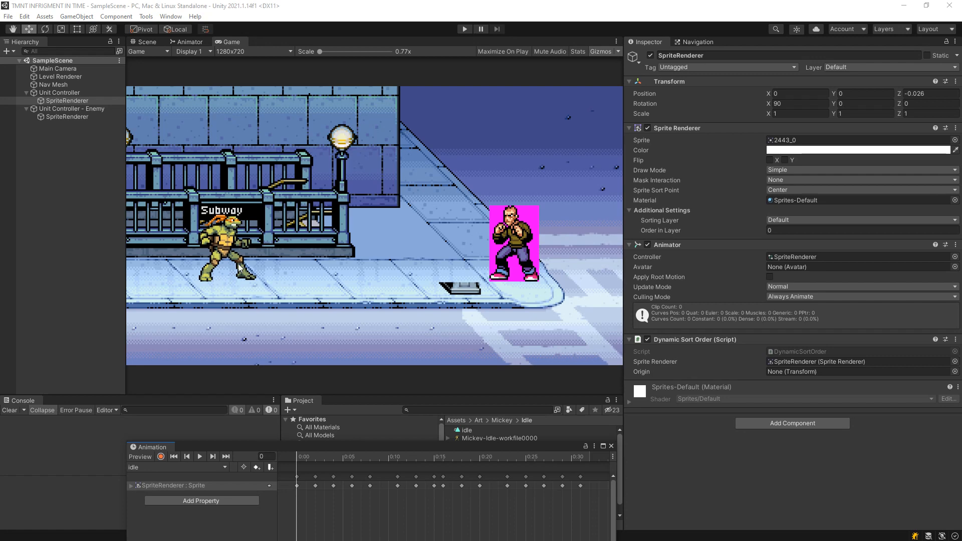
drag(314, 446, 347, 201)
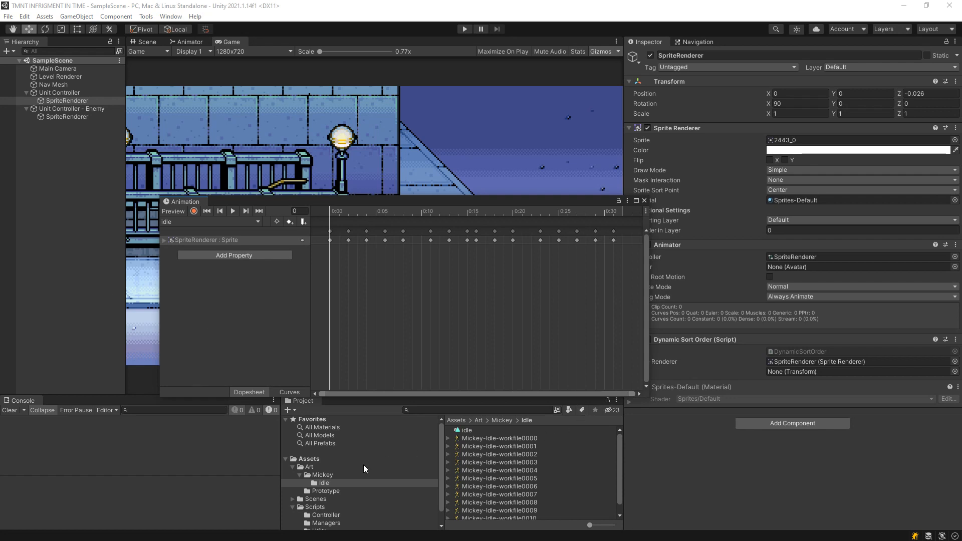
Open the 76701 sprite sheet from Unity's Art/Prototype folder in Photoshop.
scroll(324, 518, down, 1)
click(328, 476)
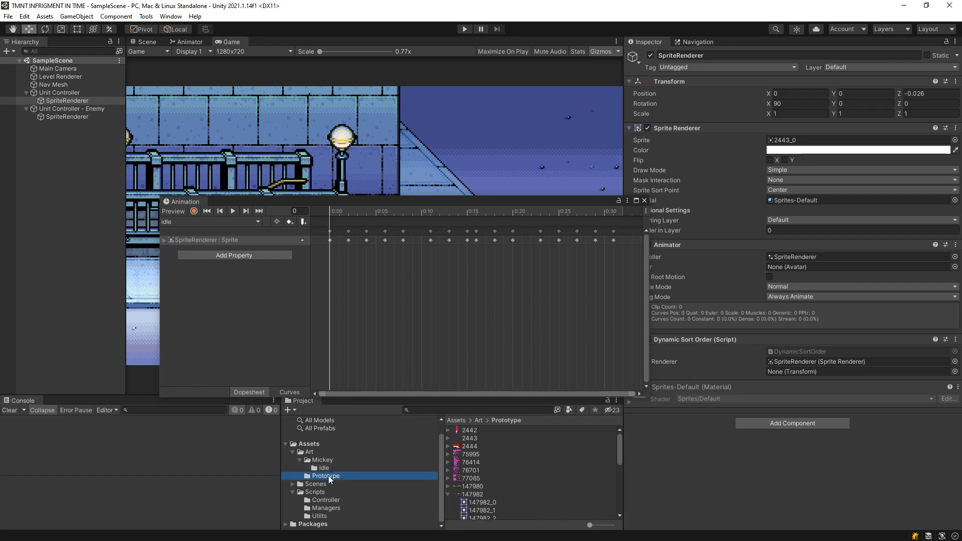
click(473, 471)
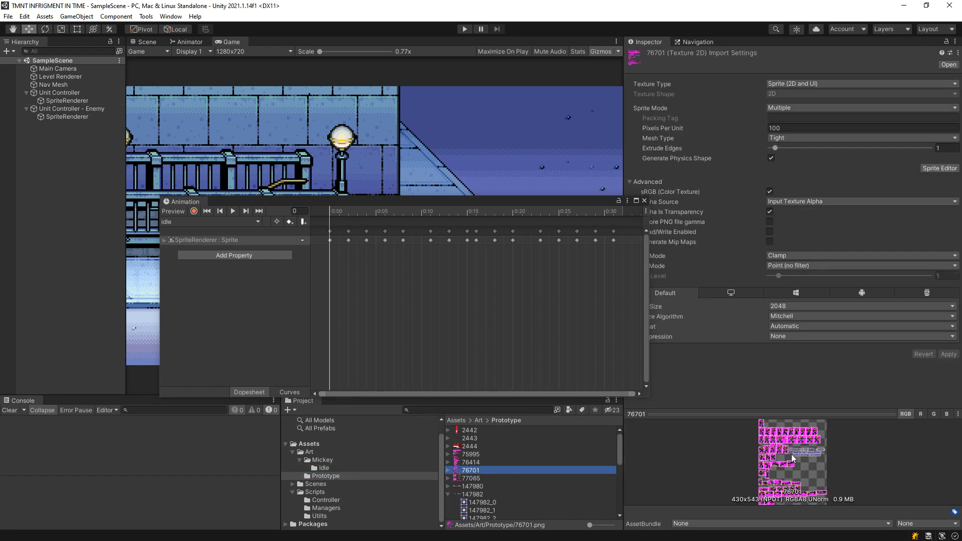
drag(494, 470, 74, 363)
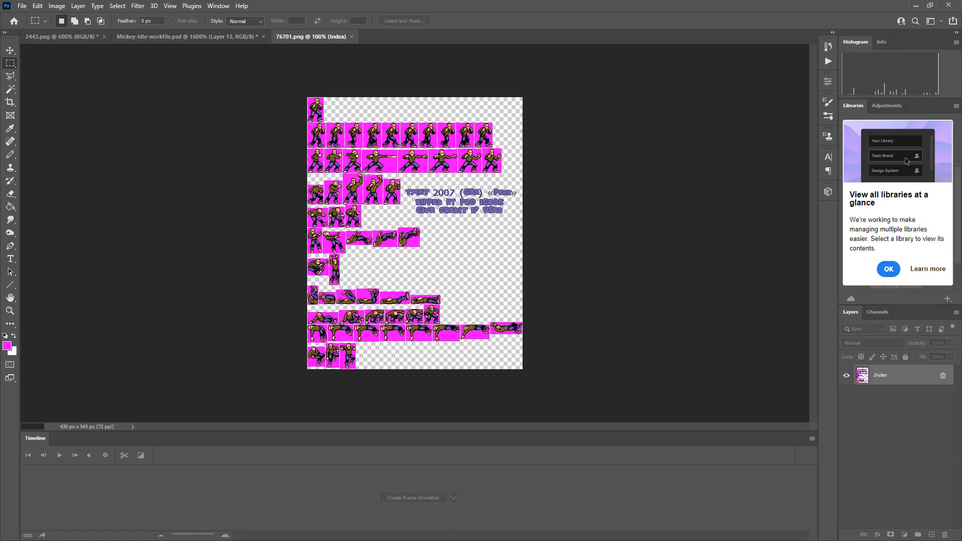
Try clearing the magenta background of 76701.png with a Magic Wand selection extended to similar pixels.
key(z)
click(367, 175)
click(366, 175)
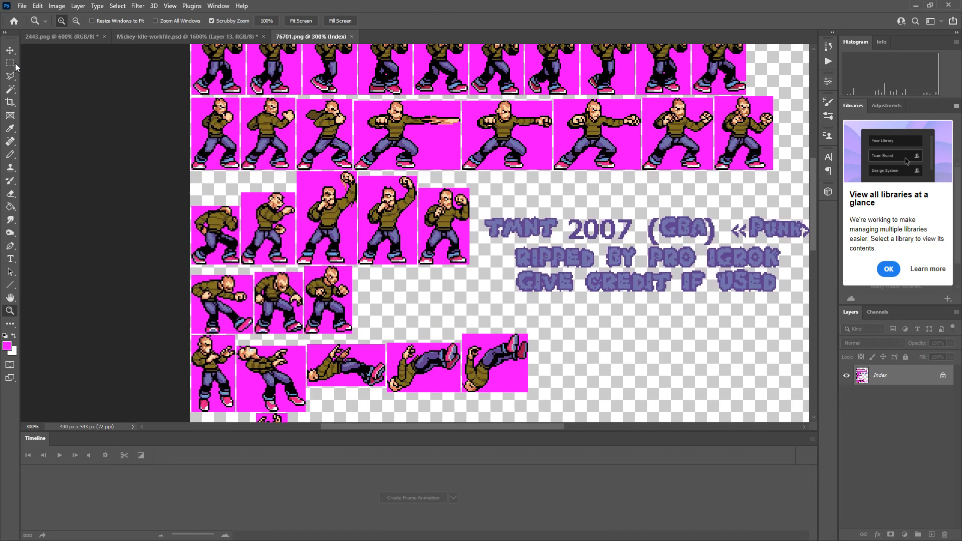
click(13, 89)
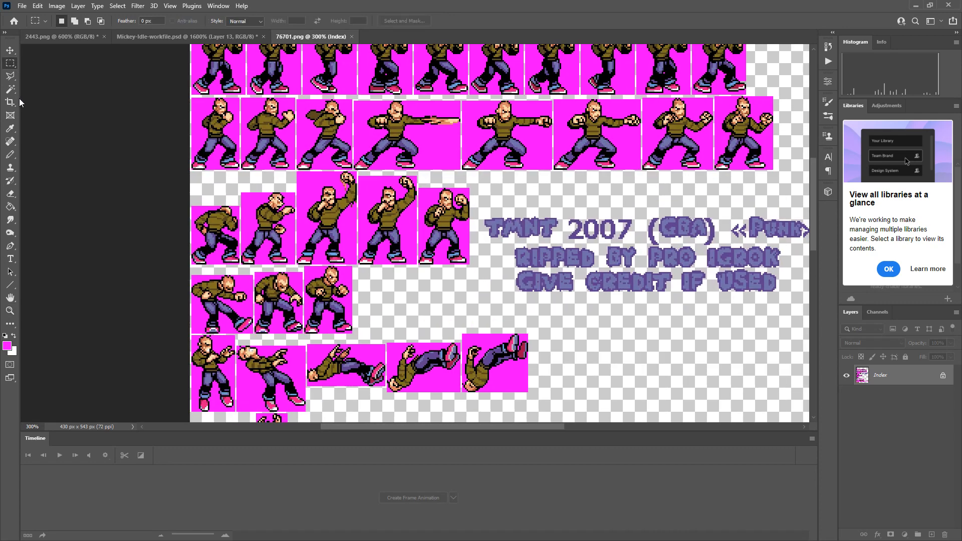
right_click(248, 209)
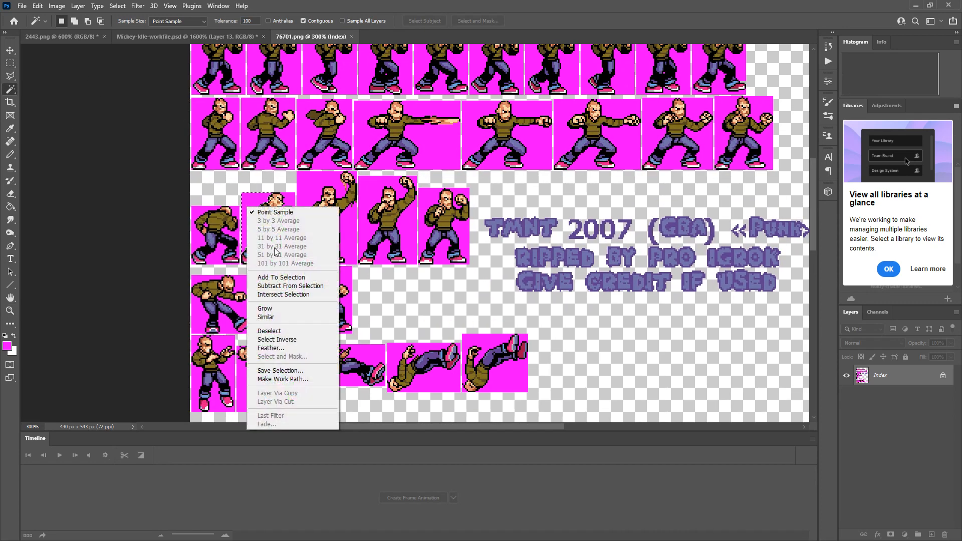
click(298, 317)
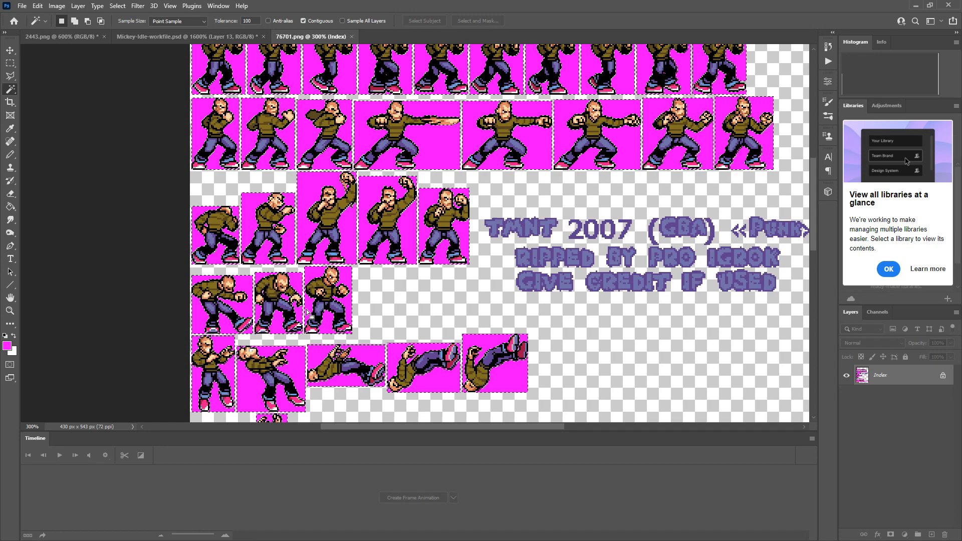
key(Delete)
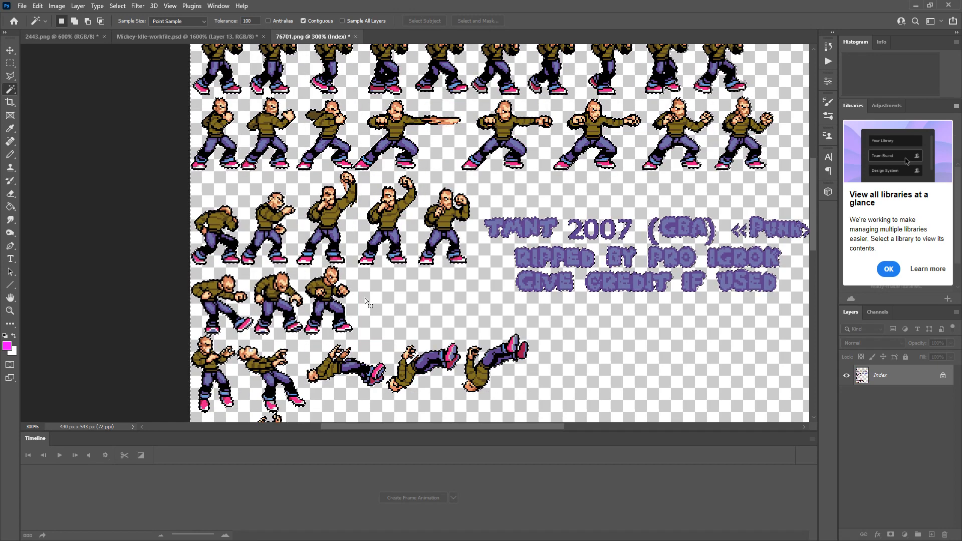
key(ctrl+d)
click(10, 63)
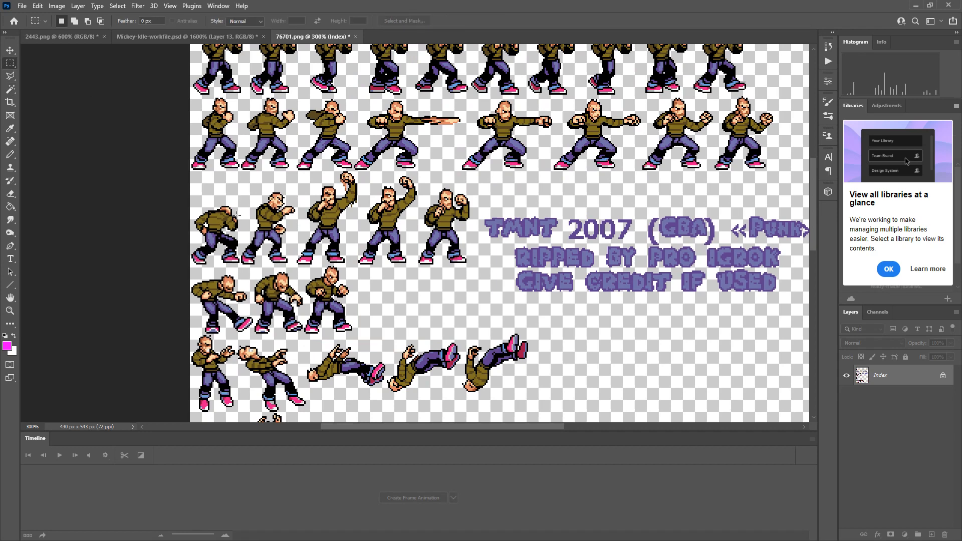
Undo the magenta background deletion and clear the selection.
key(ctrl+z)
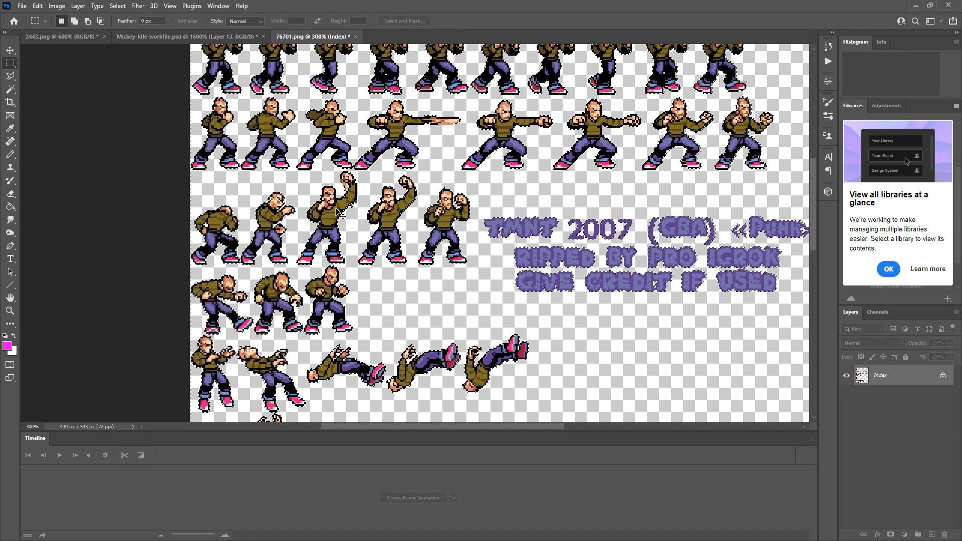
key(ctrl+z)
key(ctrl+d)
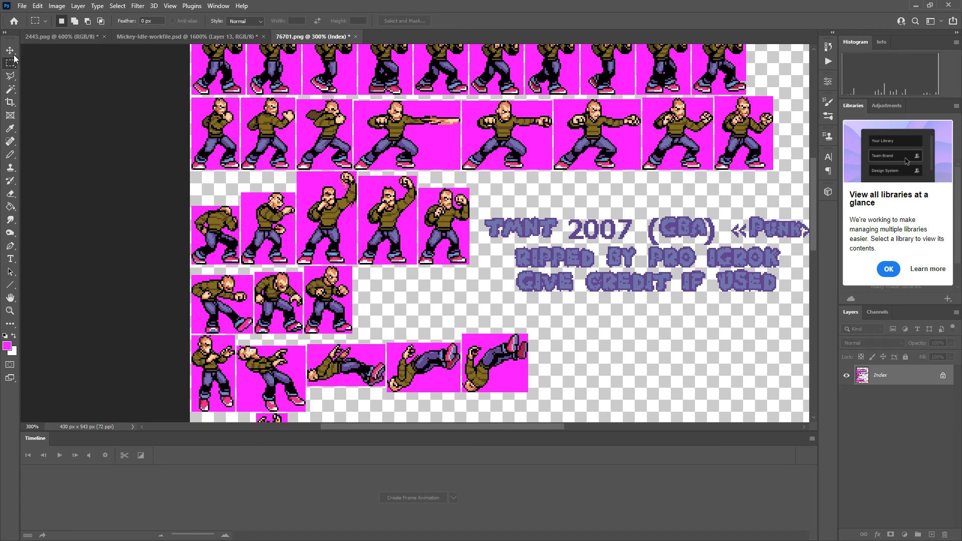
Select the magenta background of 76701.png by Color Range with sampled colors at fuzziness 0, delete it, and deselect.
click(136, 9)
mouse_move(117, 6)
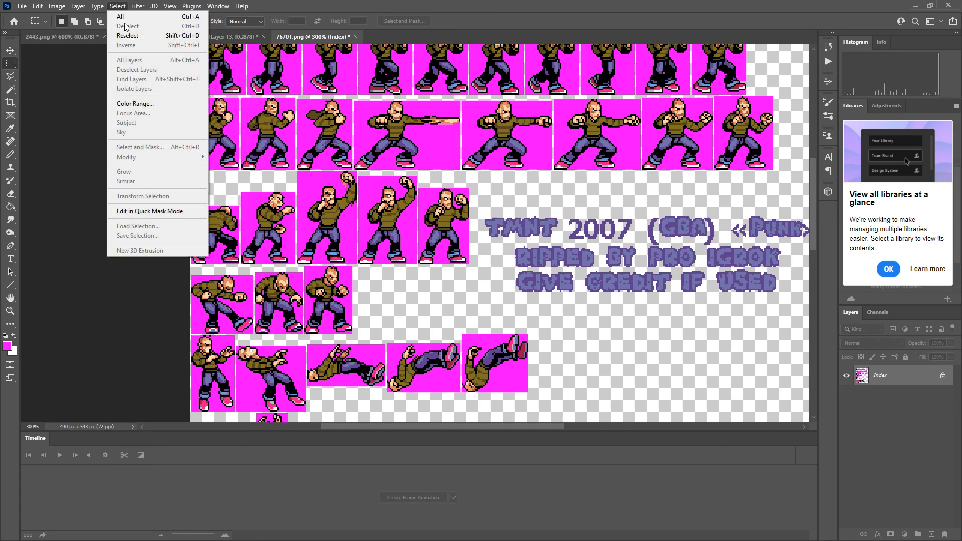
click(132, 104)
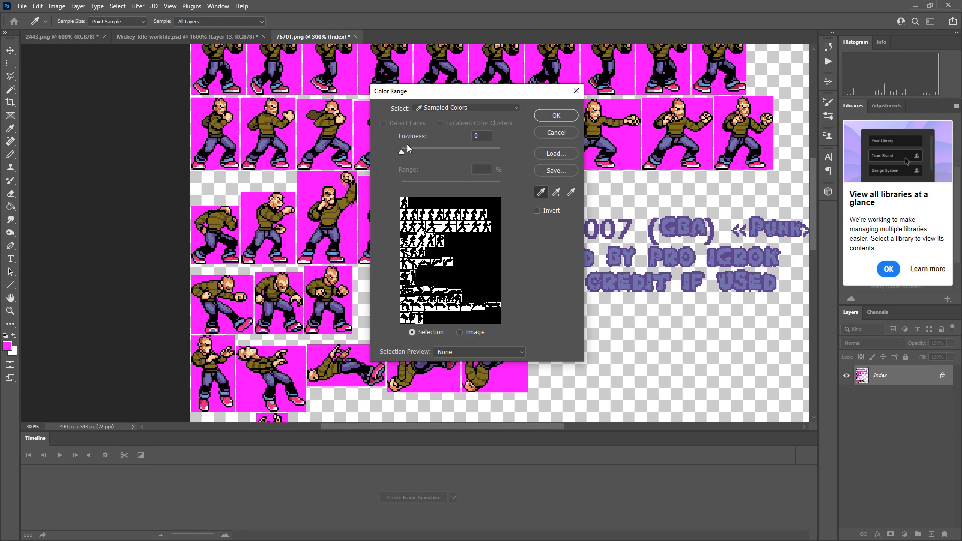
click(548, 117)
key(m)
key(Delete)
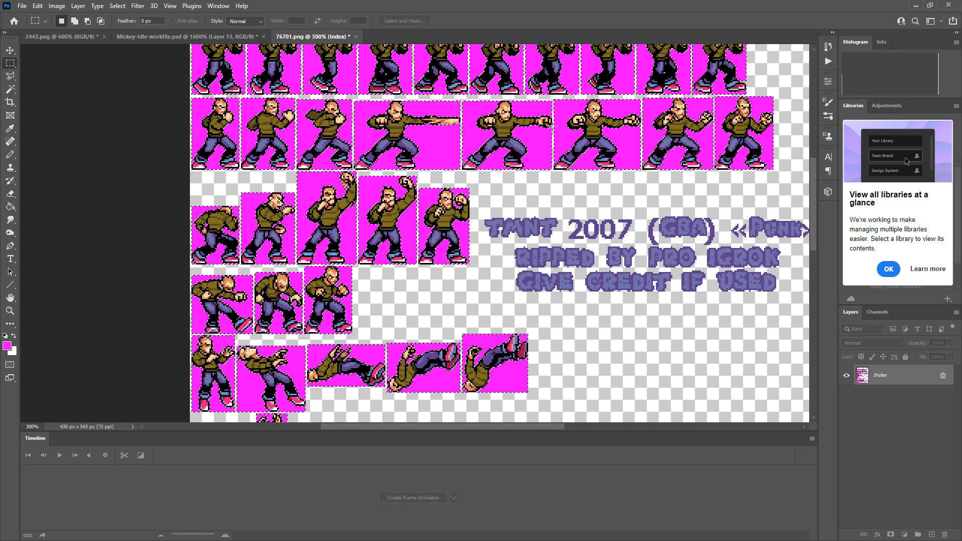
click(471, 322)
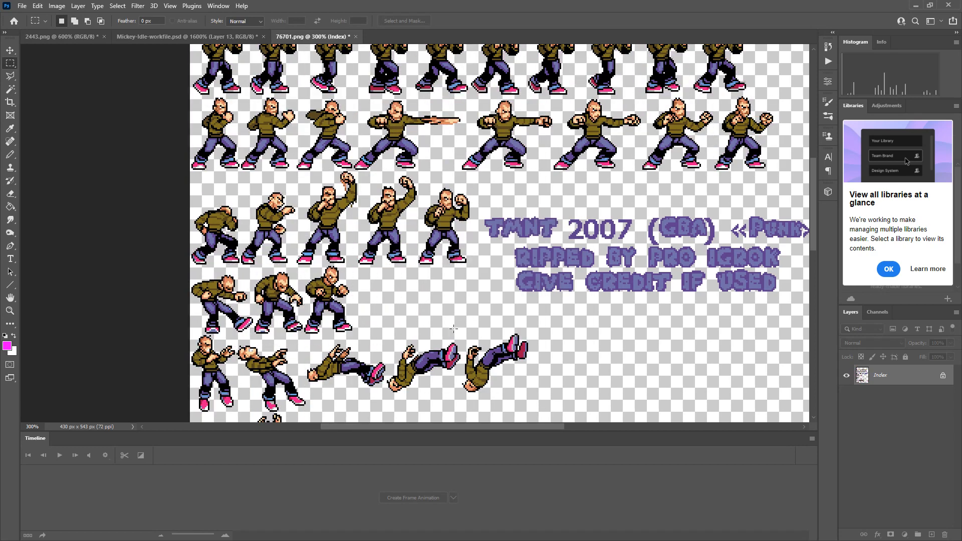
Review the punk's sprite rows, marking the single standing pose, and compare them with the two open turtle documents.
scroll(369, 358, up, 5)
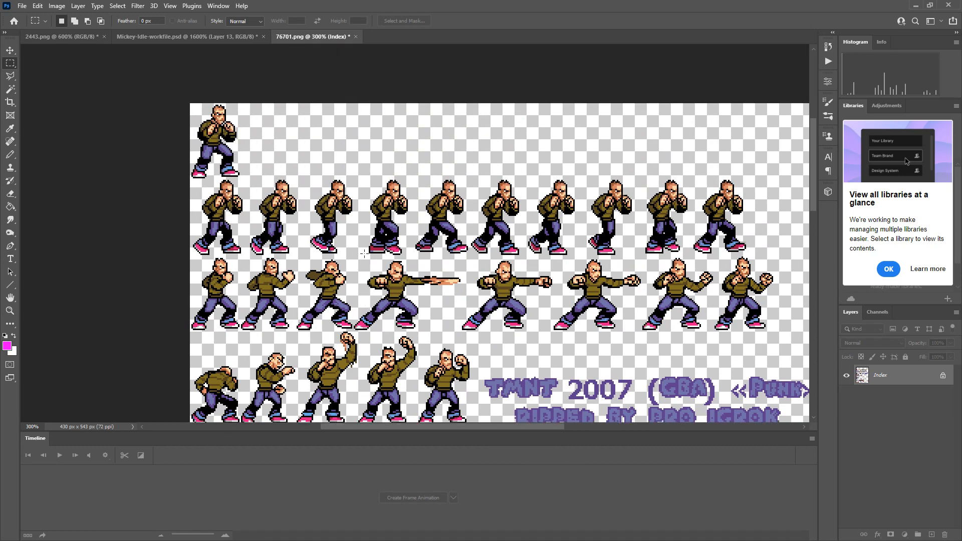
scroll(347, 191, down, 2)
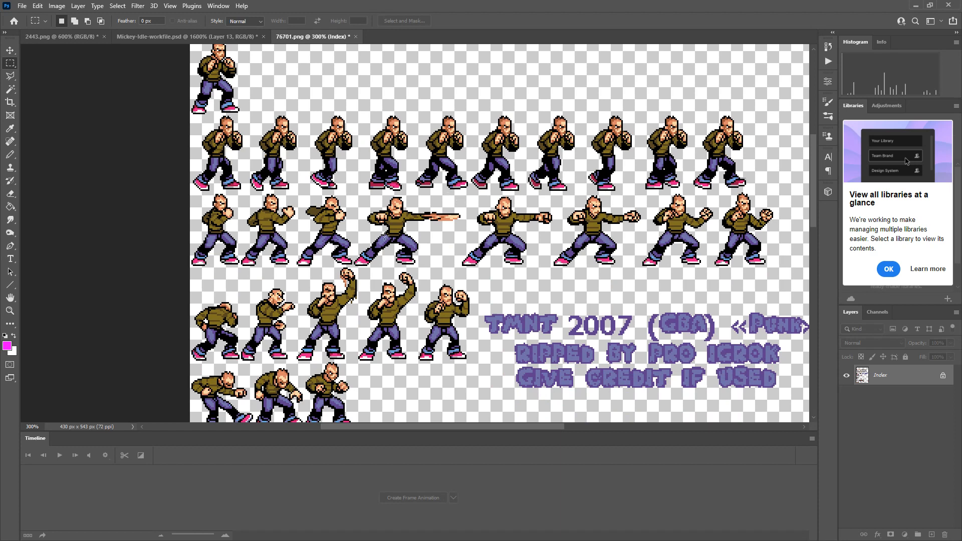
scroll(196, 57, up, 1)
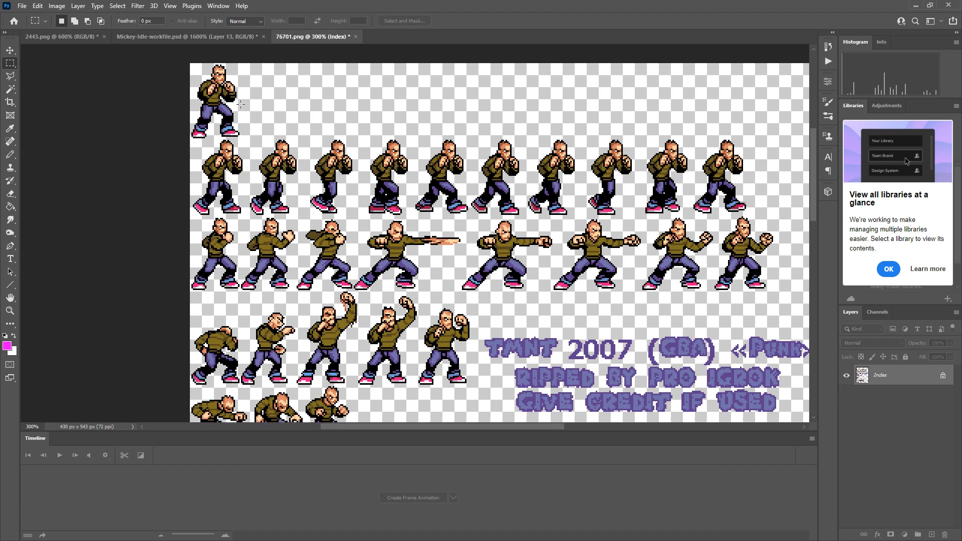
drag(177, 63, 241, 138)
click(165, 38)
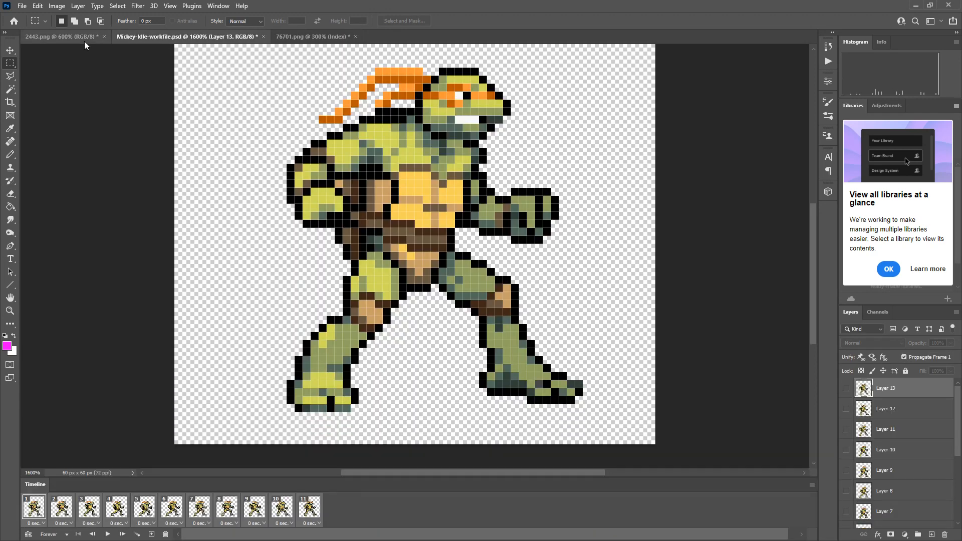
click(62, 37)
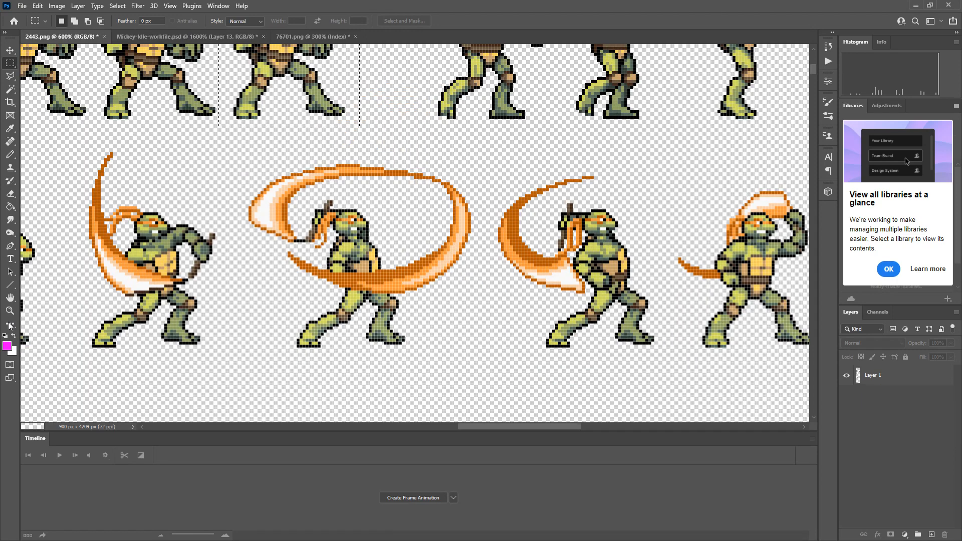
Return to Unity, set the pivot of all 11 Mickey-Idle-workfile textures to Bottom, apply it, and uncover the turtle in the game view.
key(alt+Tab)
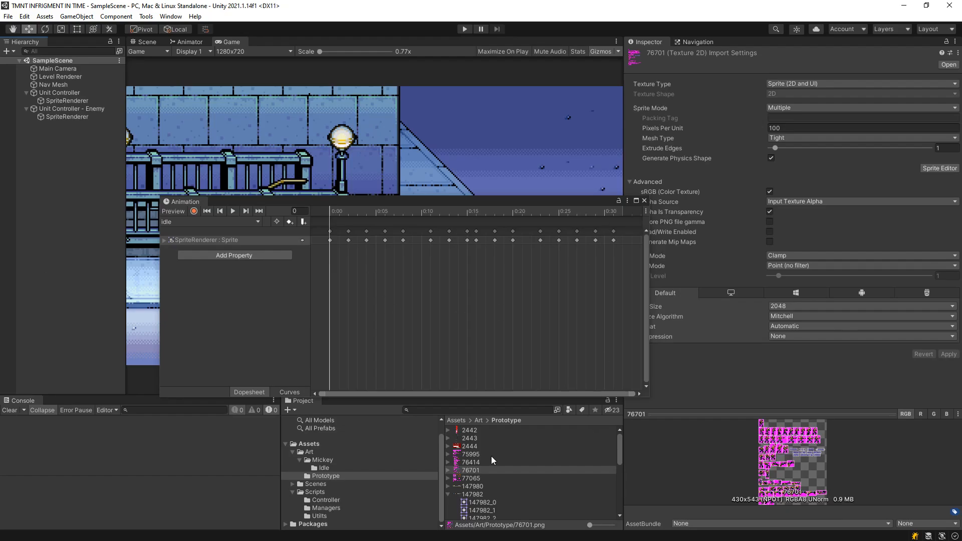
click(315, 468)
click(480, 439)
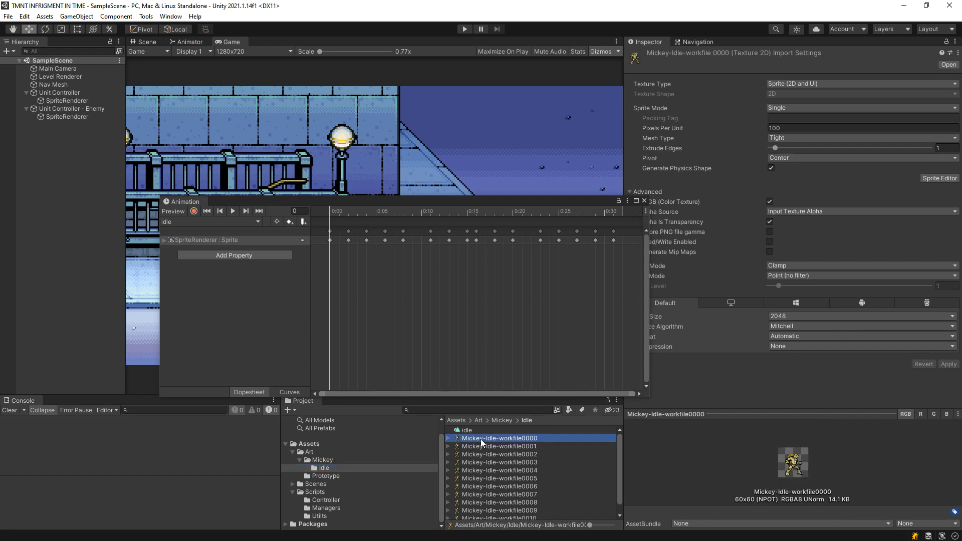
shift+click(524, 506)
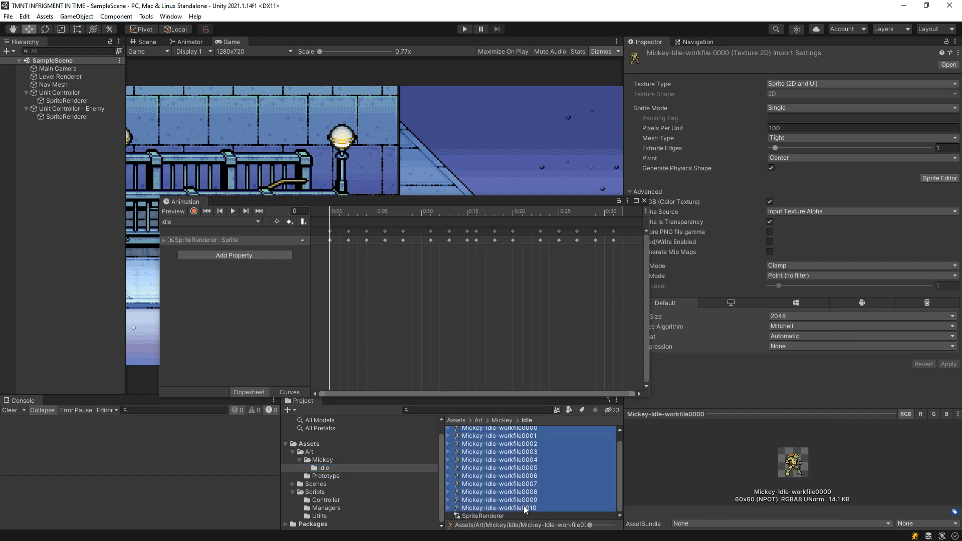
click(785, 160)
click(801, 247)
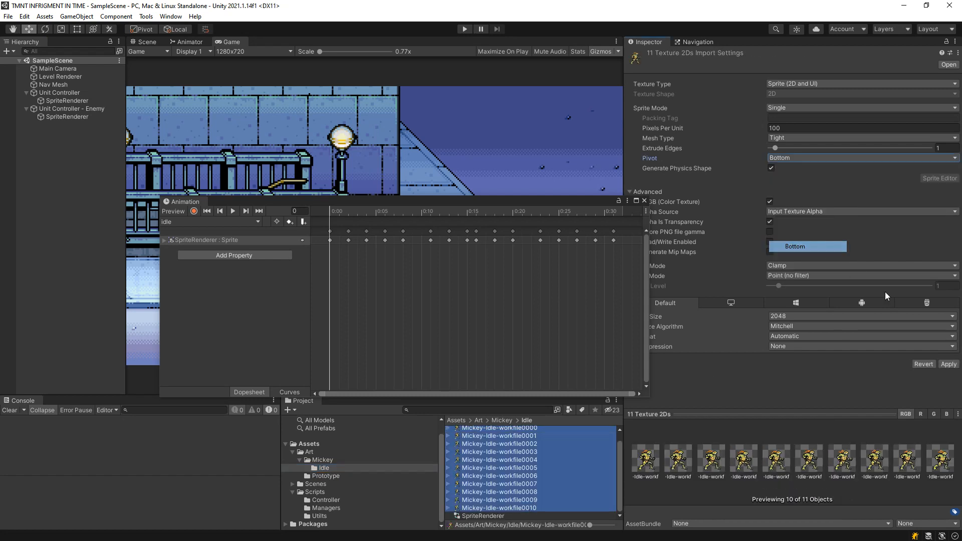
click(949, 364)
drag(540, 202, 763, 174)
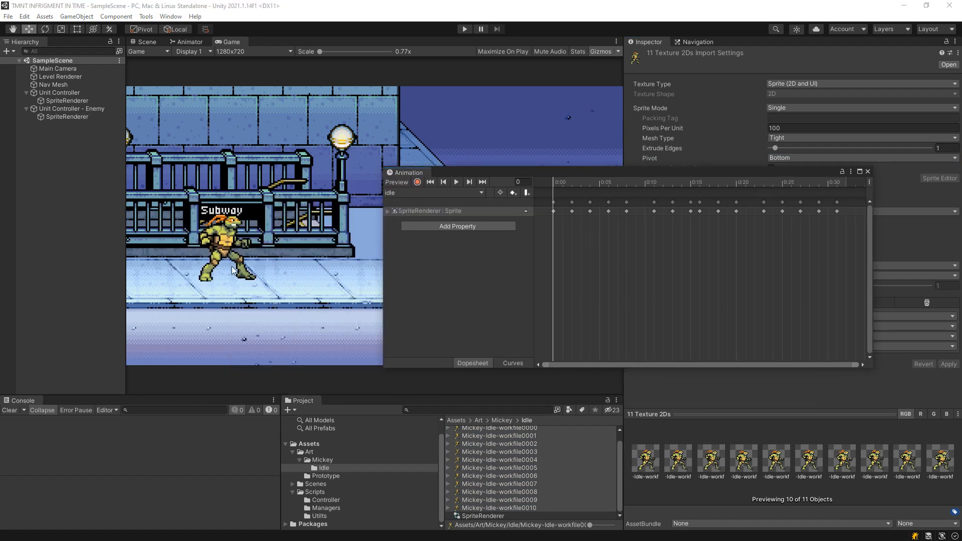
Play-test the scene and walk the turtle around the subway street in all four directions to check its idle animation and foot placement.
click(463, 29)
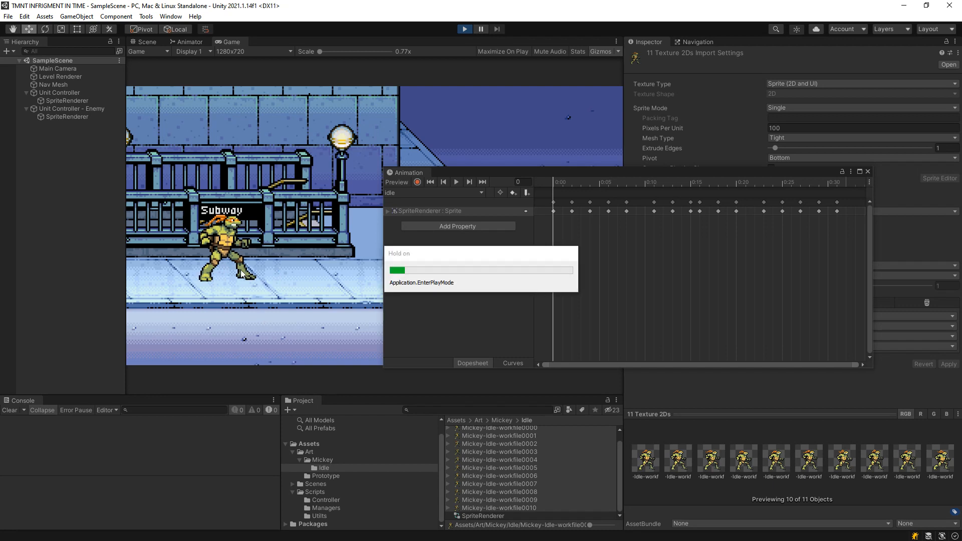
key(a)
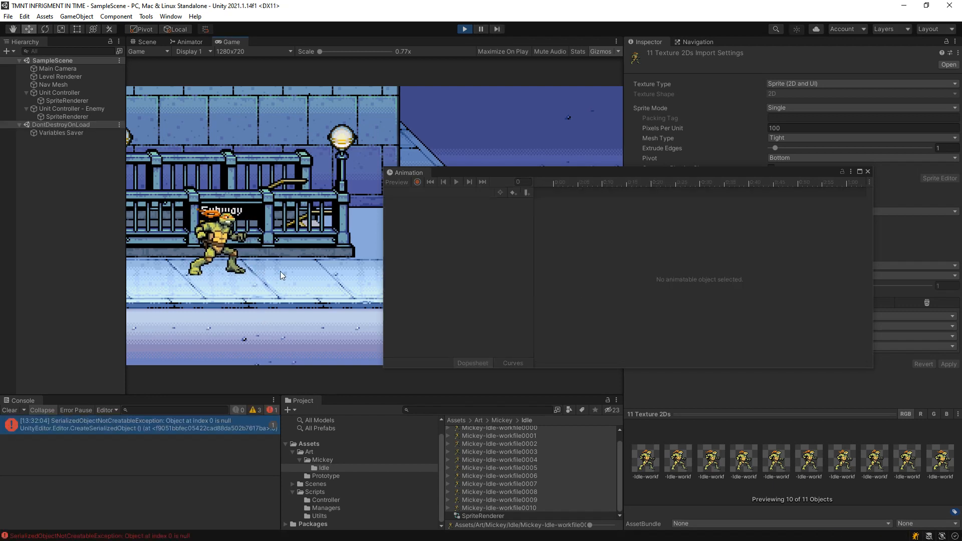
key(d)
key(a)
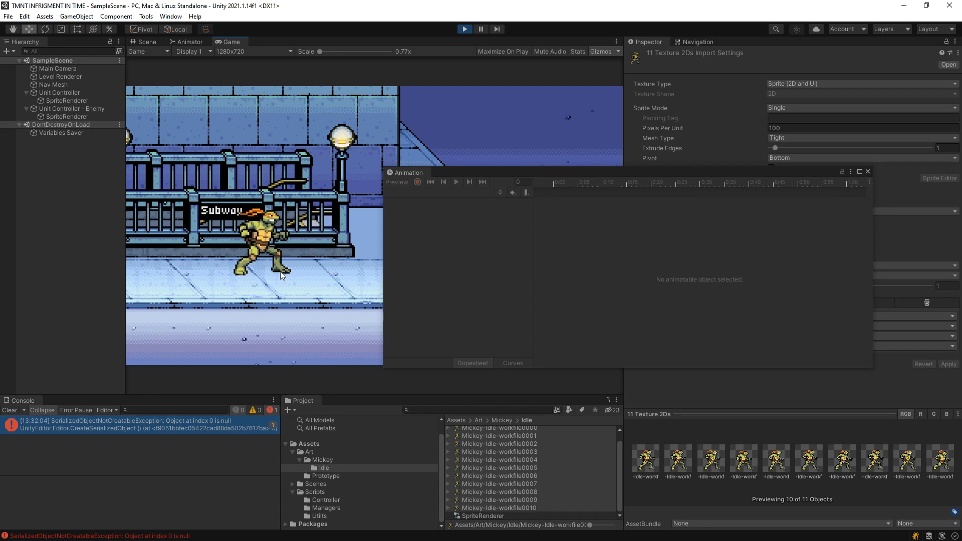
key(d)
key(s)
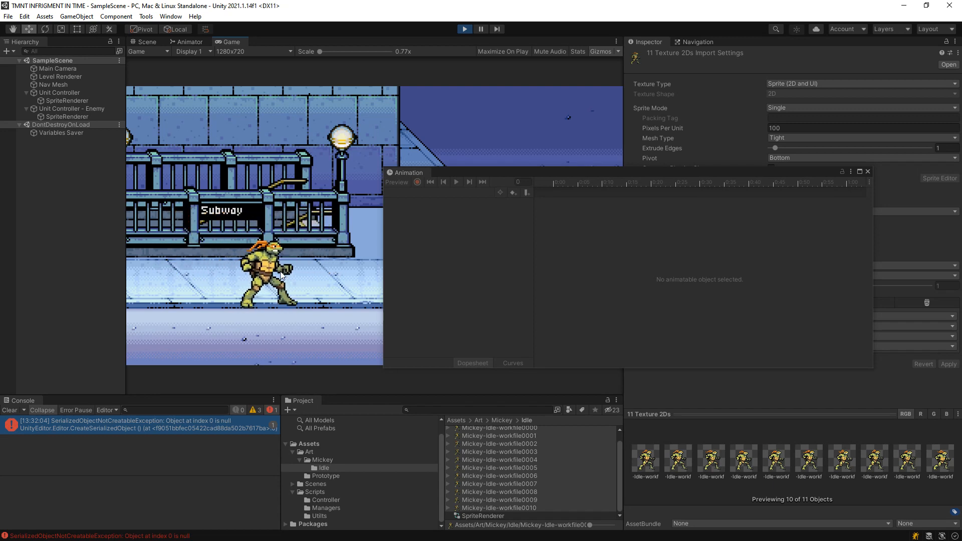
key(w)
key(s)
key(a)
key(w)
key(d)
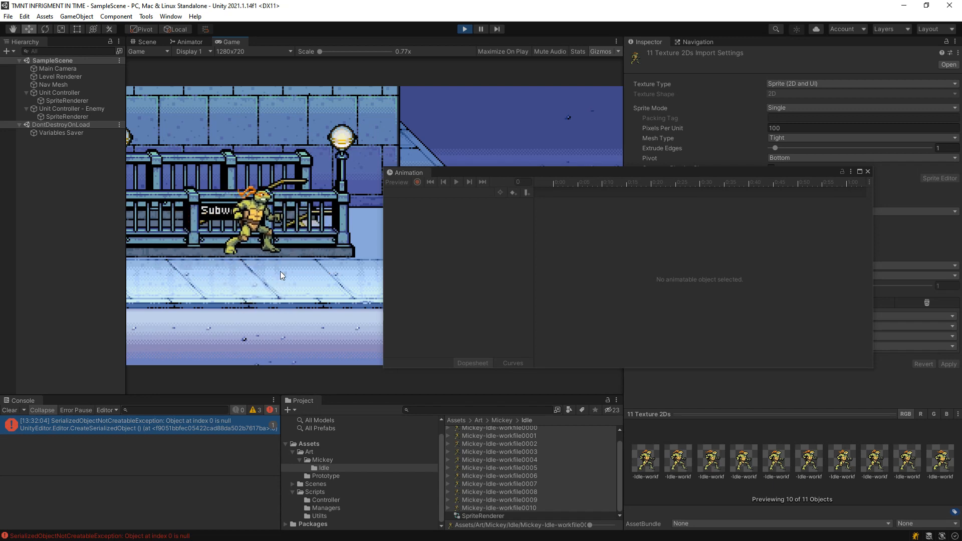
key(a)
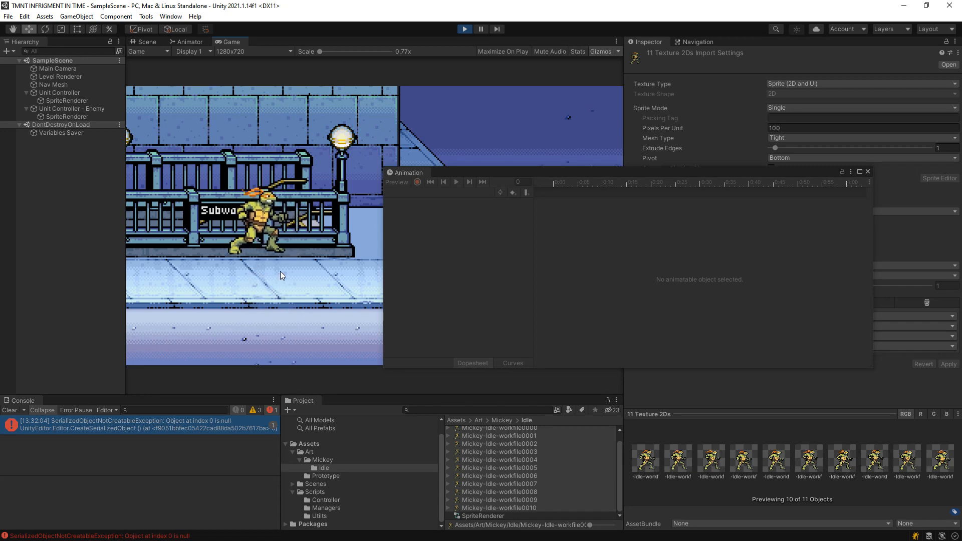
key(s)
key(w)
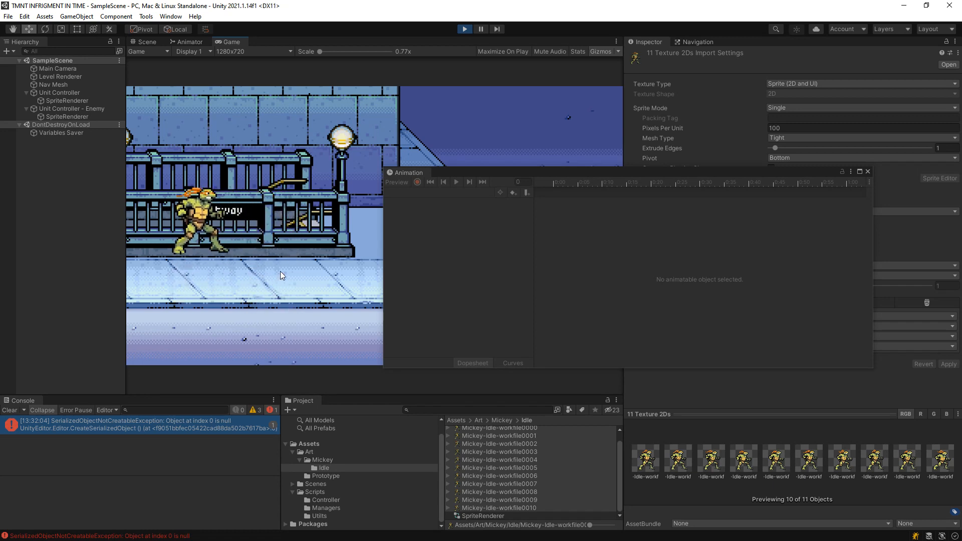
key(d)
key(s)
key(a)
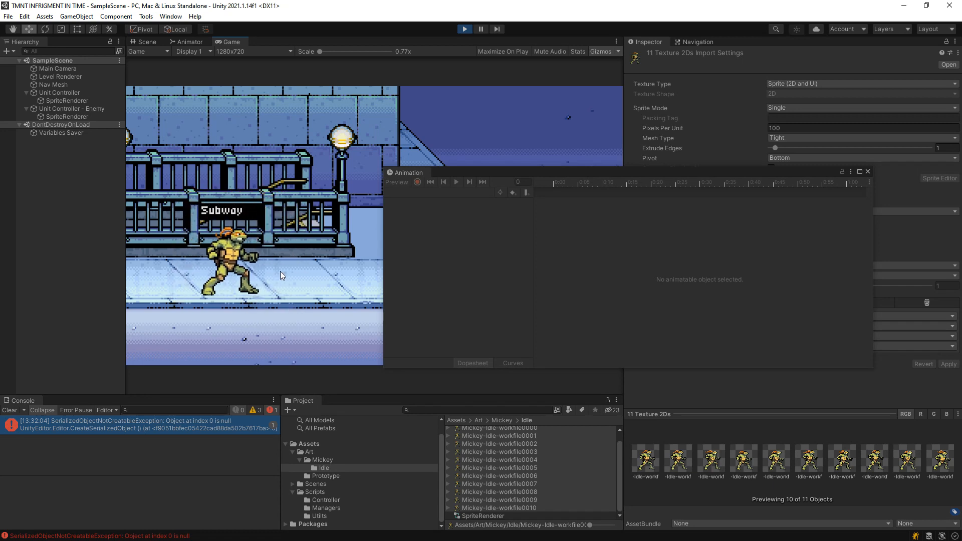
key(w)
key(d)
key(s)
key(s)
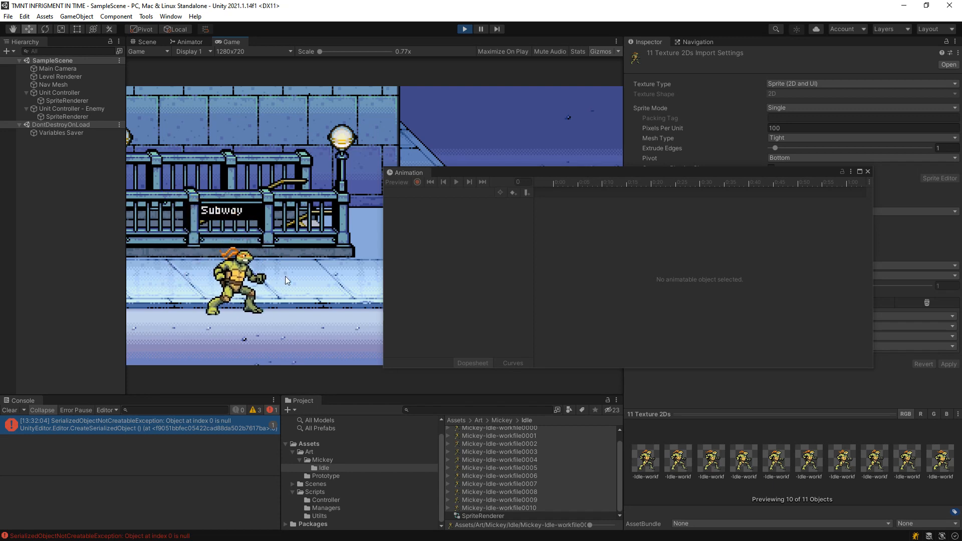